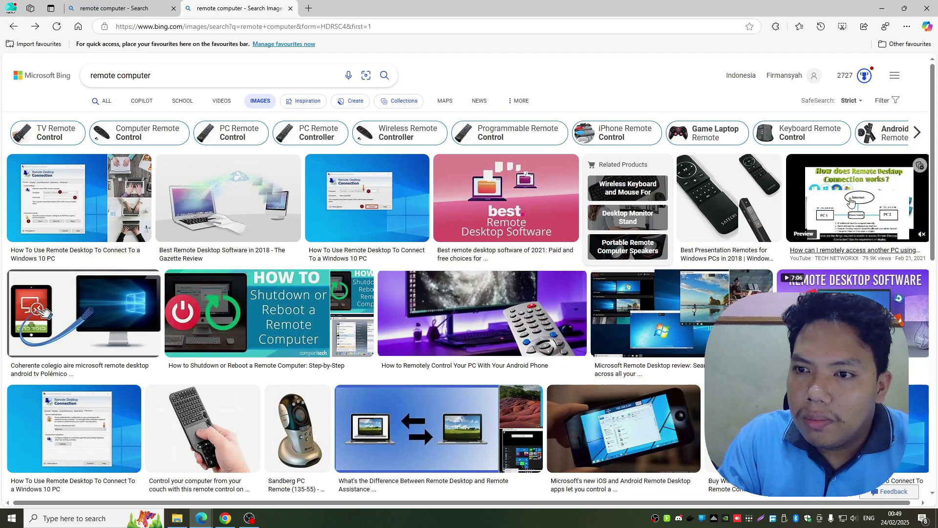
- Examine the remote computer image results: the Remote Desktop Connection thumbnail and the Remote Desktop versus Remote Assistance picture
left_click(870, 195)
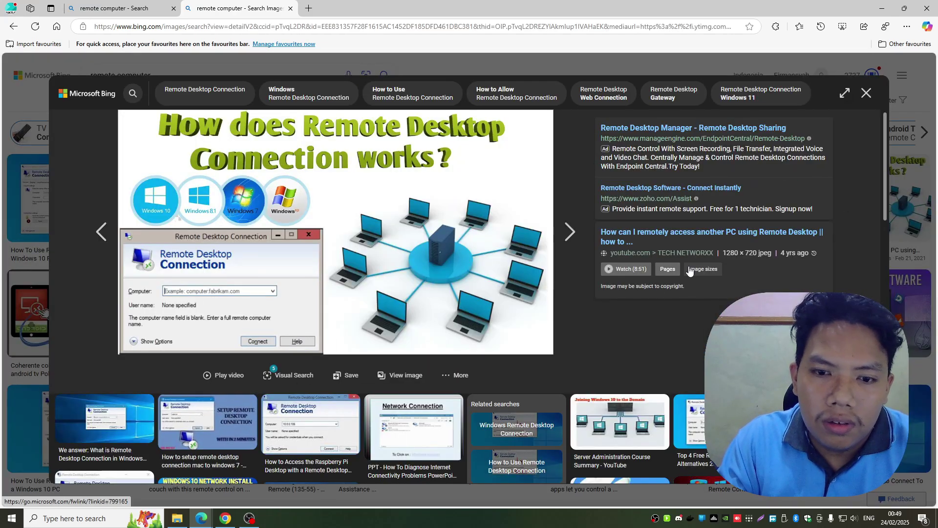
left_click(910, 242)
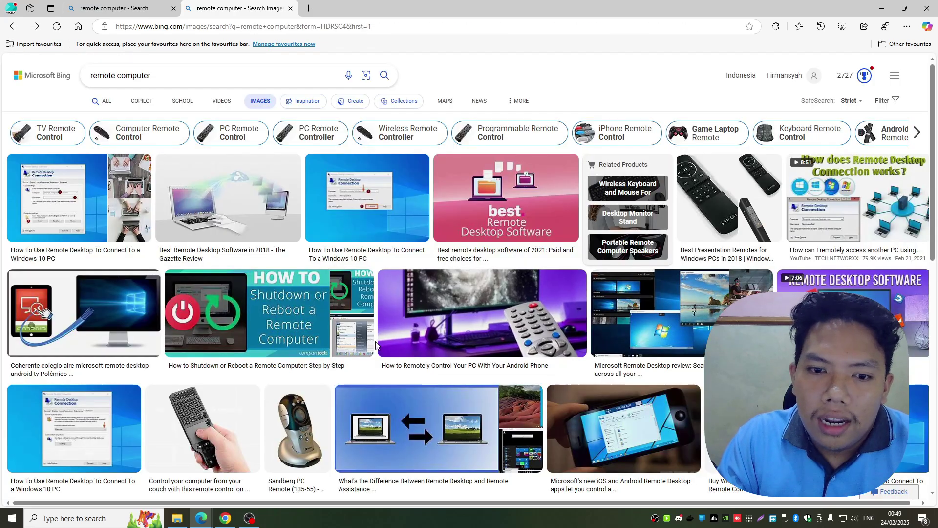
left_click(410, 437)
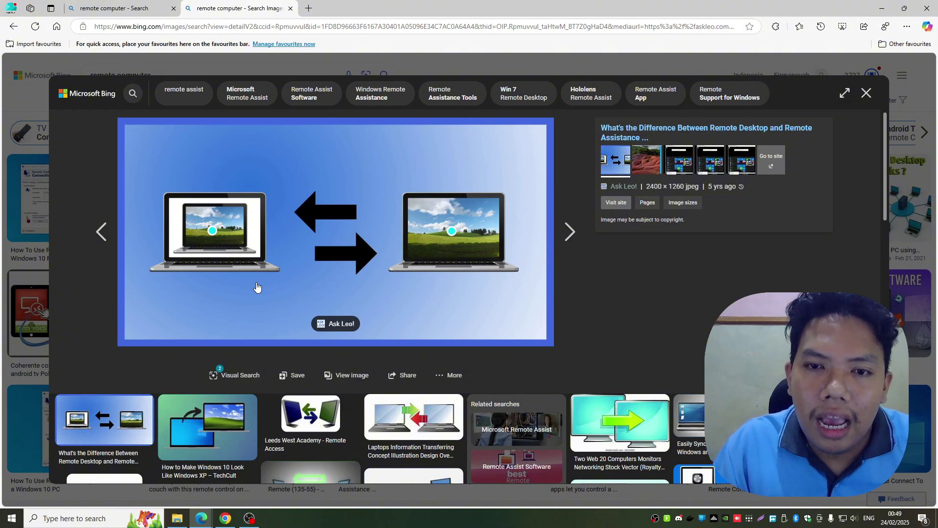
- Search the web for "anydesk" in a new tab and dismiss the QR code promotion
left_click(309, 8)
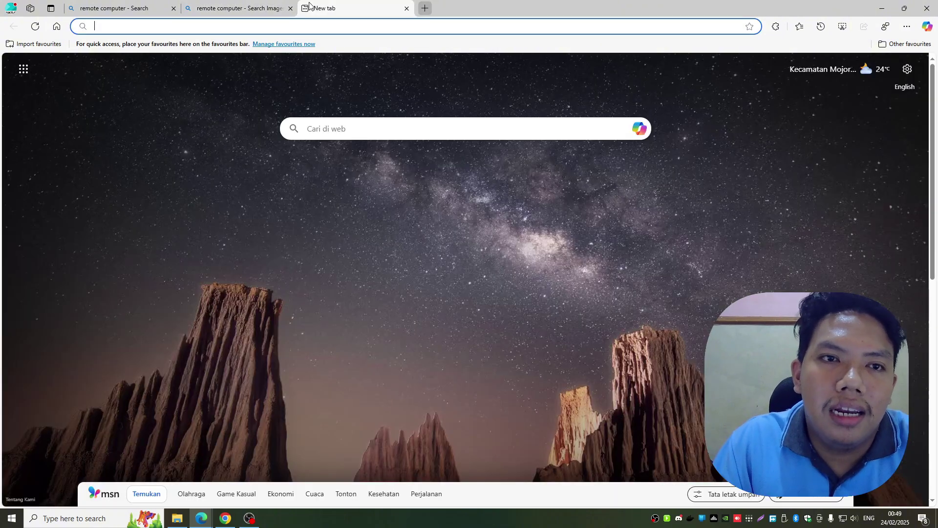
type("anydesk")
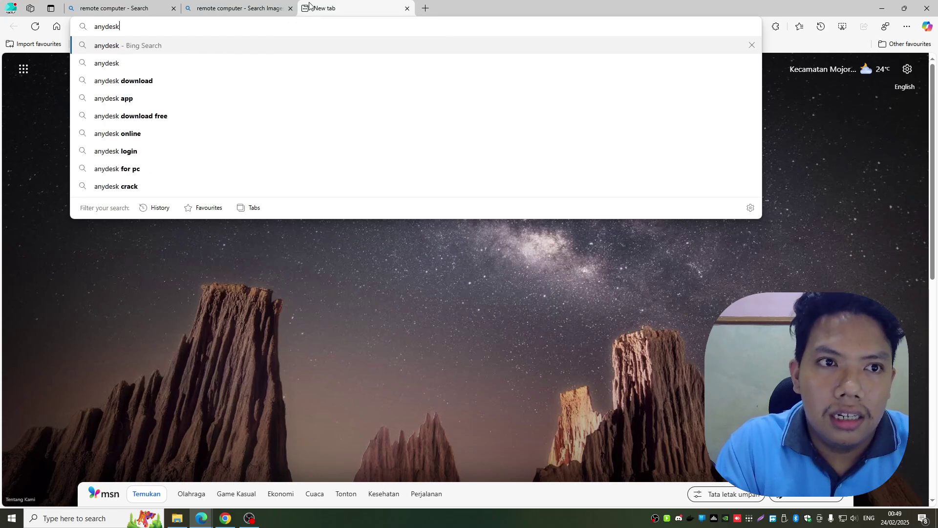
key("Return")
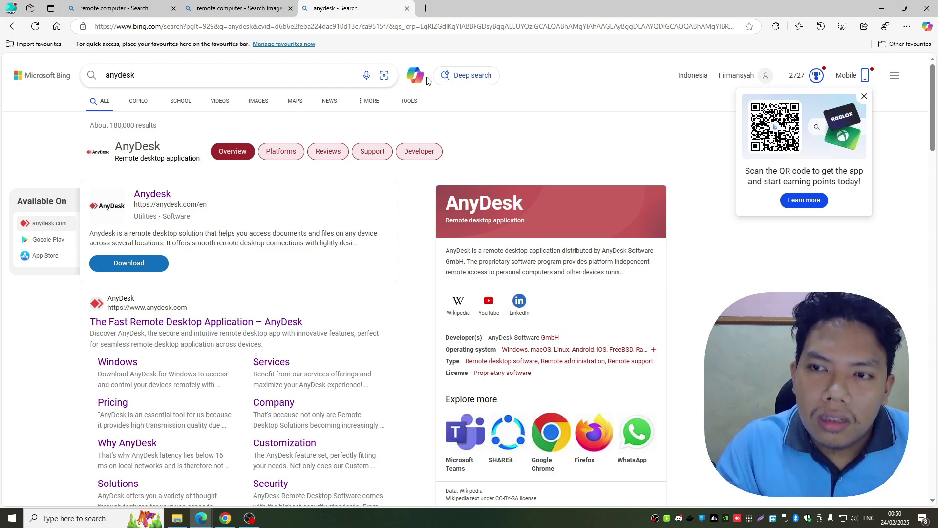
left_click(864, 97)
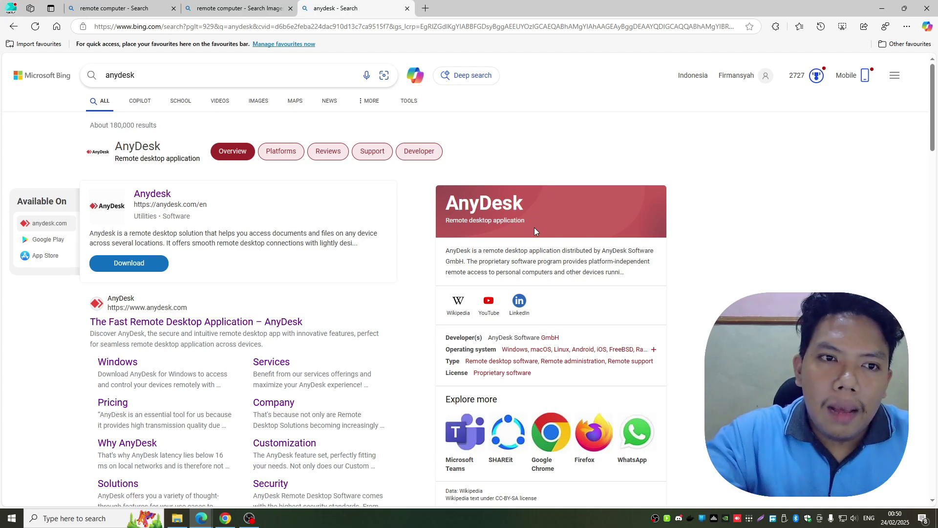
- Search for "RPD" in a new tab and correct the query to "RDP"
left_click(426, 8)
type("RPD")
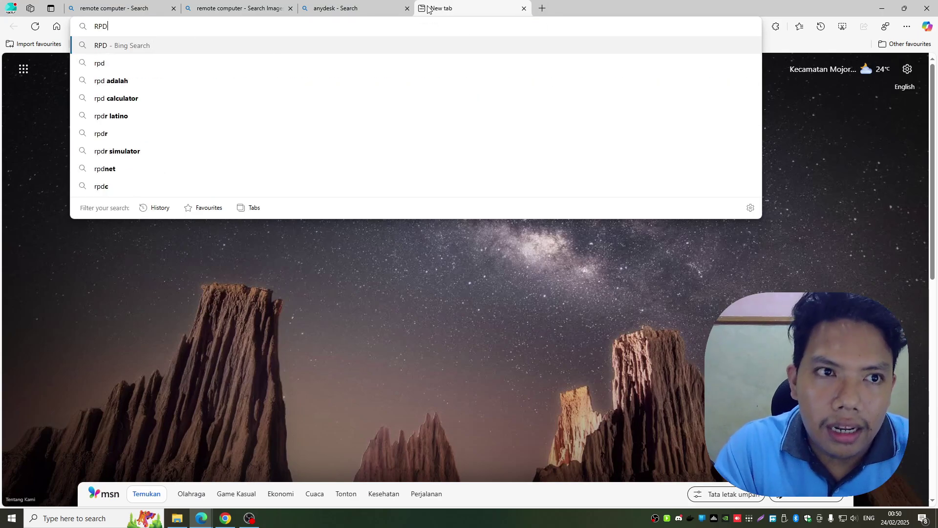
key("Return")
left_click(222, 77)
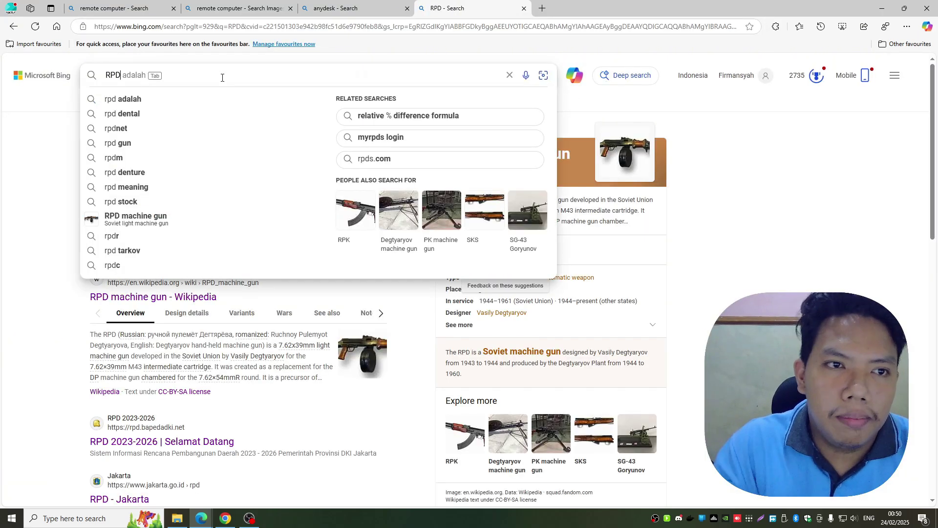
key("BackSpace")
key("BackSpace")
type("DP")
key("Return")
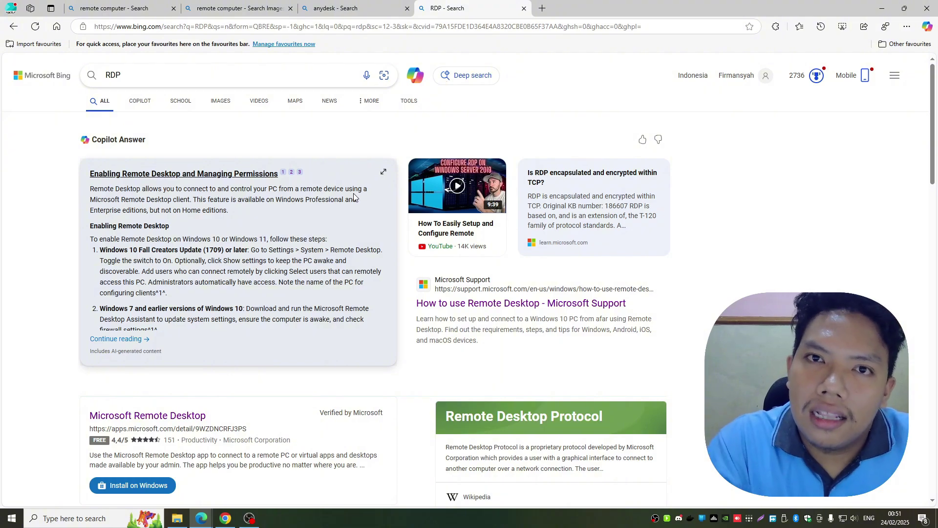
left_click(882, 11)
mouse_move(201, 519)
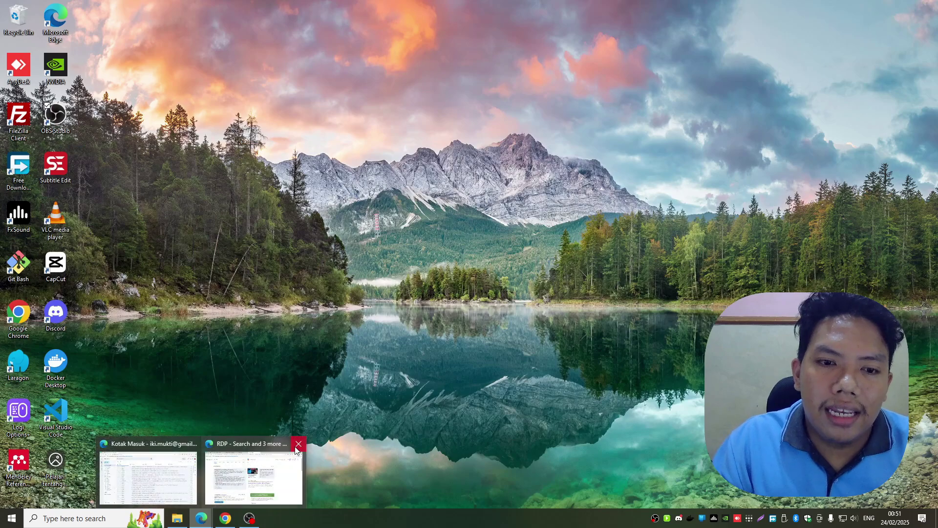
left_click(243, 467)
- Search for "VPN" in a new tab and open Hostinger's "How a VPN Works" diagram from the image results
left_click(543, 9)
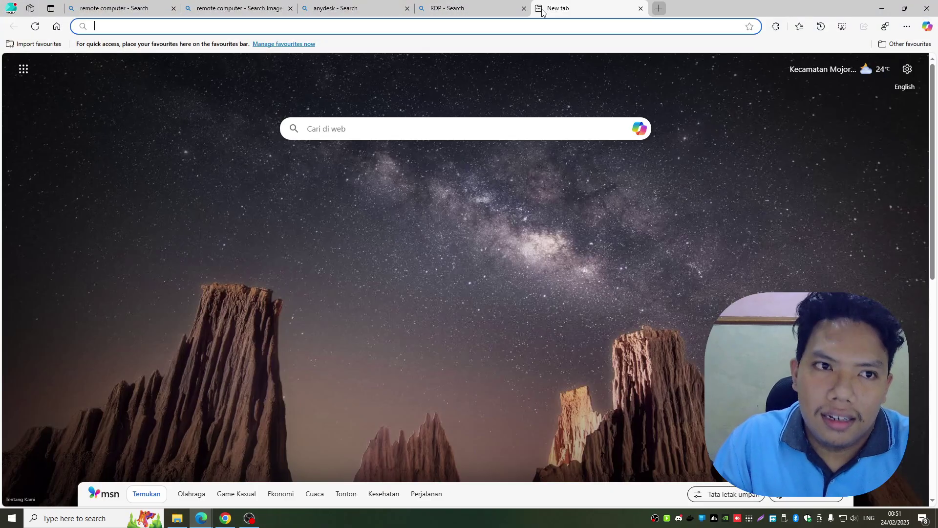
type("VPN")
key("Return")
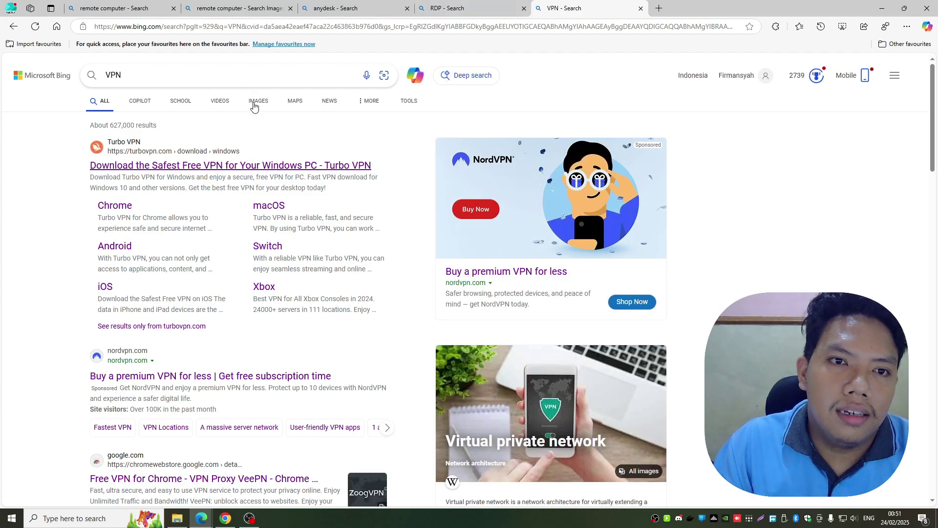
left_click(256, 104)
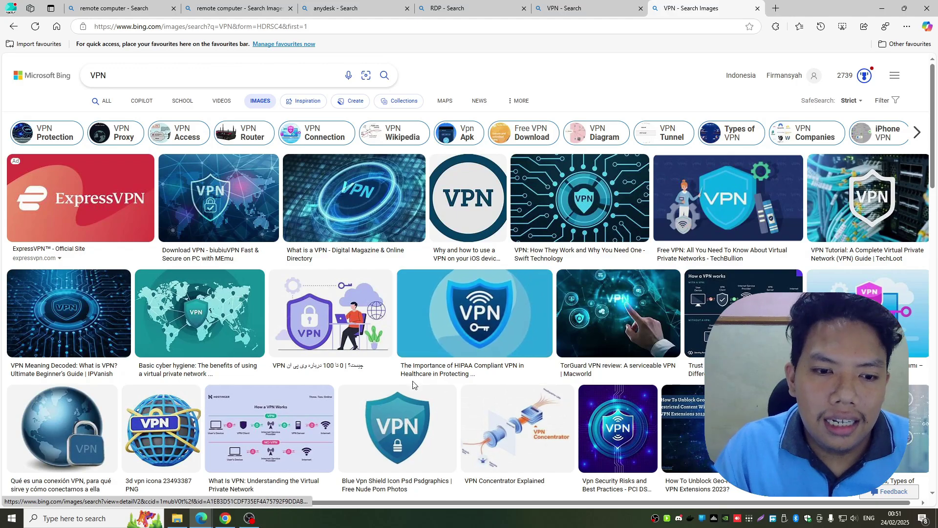
scroll(304, 375, "down", 1)
left_click(297, 373)
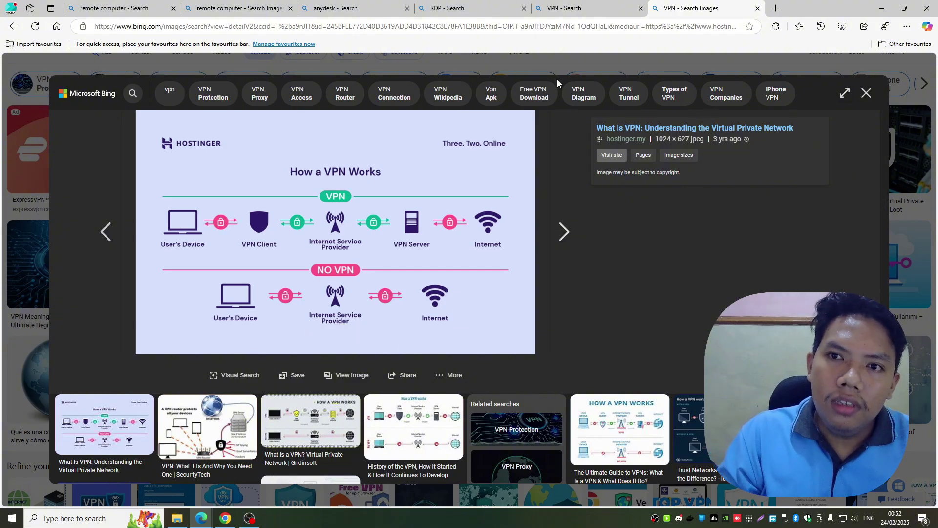
- Search for "tailscale" in a new tab, open the official Tailscale homepage and look over its product overview
left_click(776, 8)
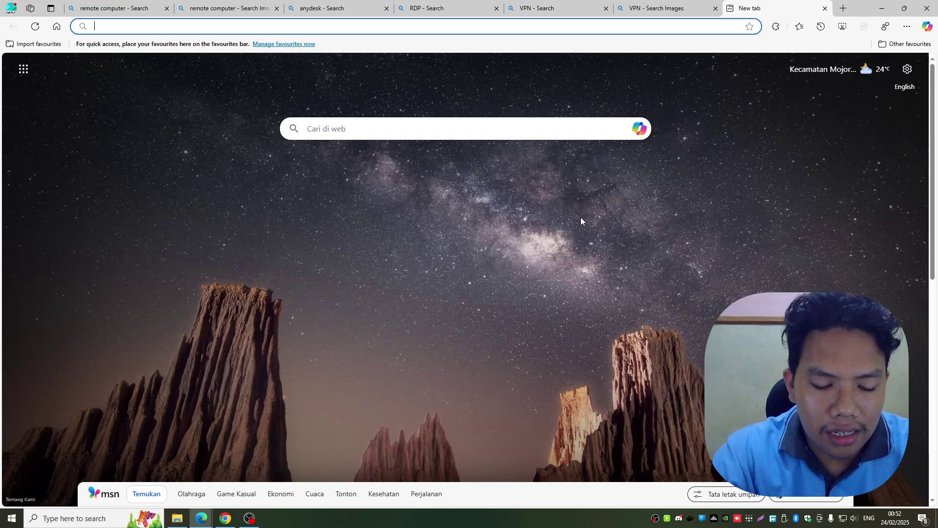
type("tail")
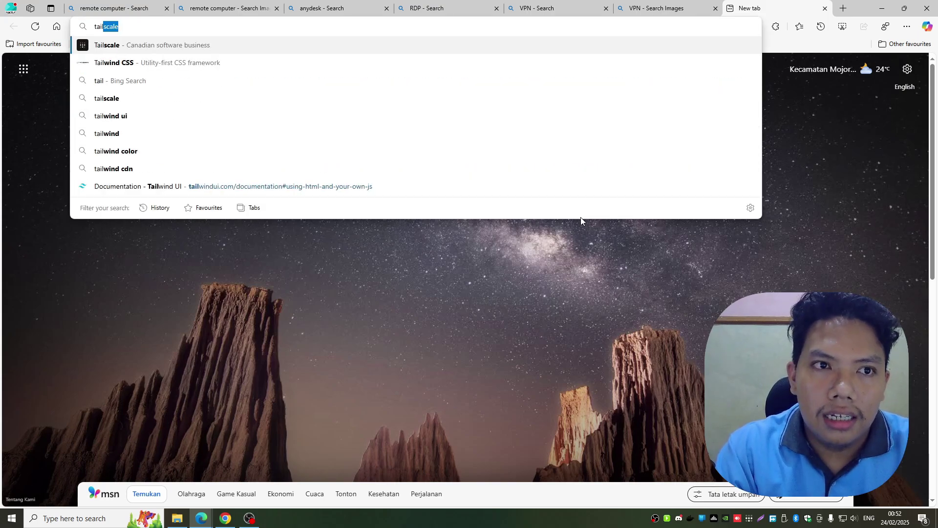
key("Return")
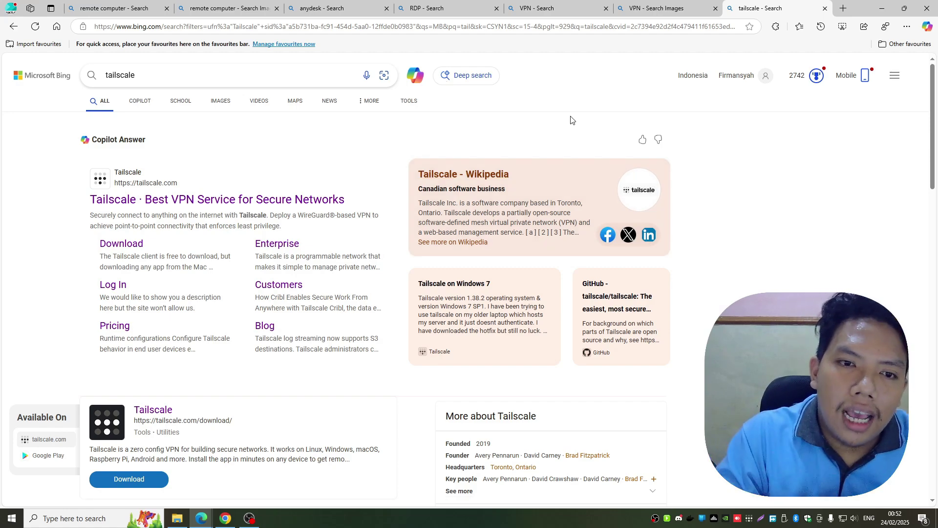
left_click(320, 203)
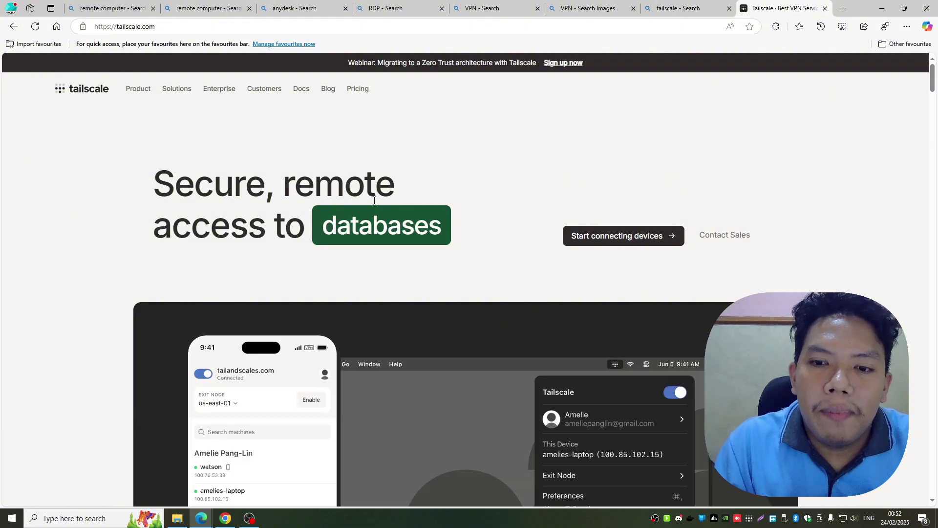
scroll(416, 237, "down", 5)
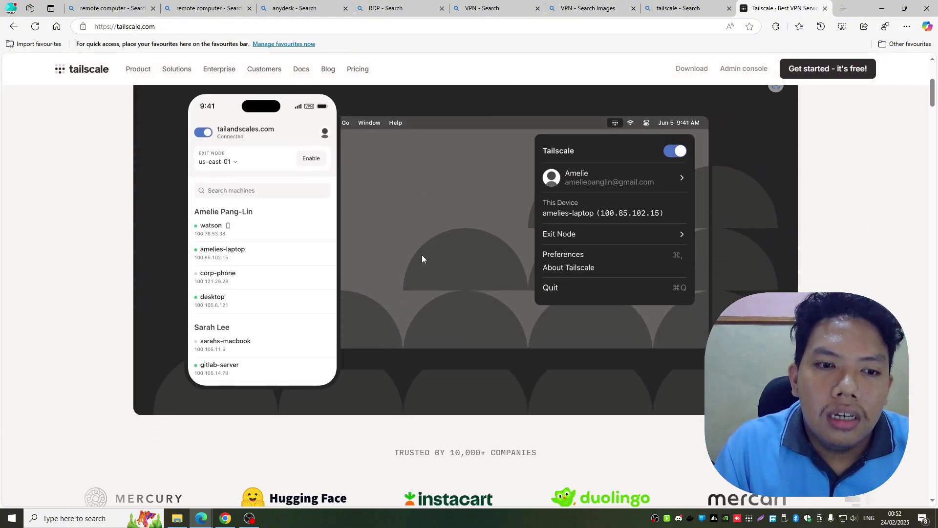
scroll(421, 255, "up", 1)
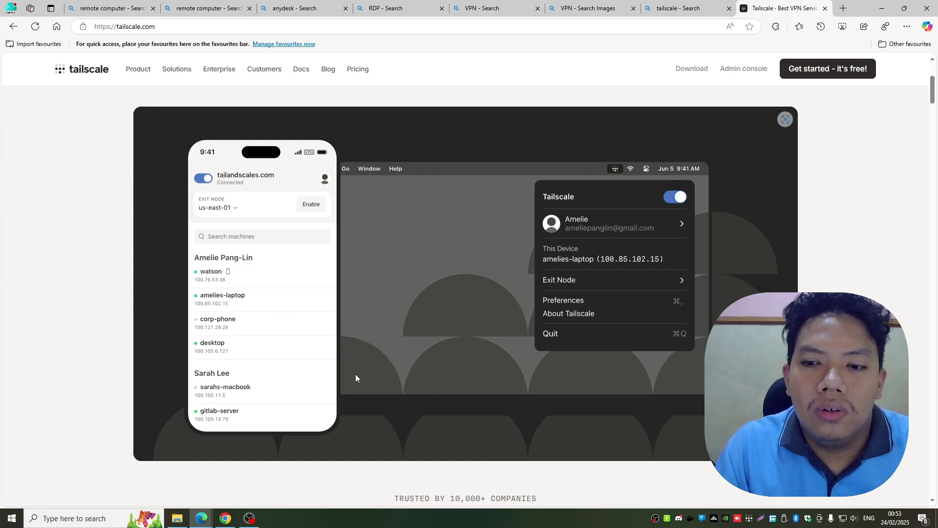
left_click(758, 495)
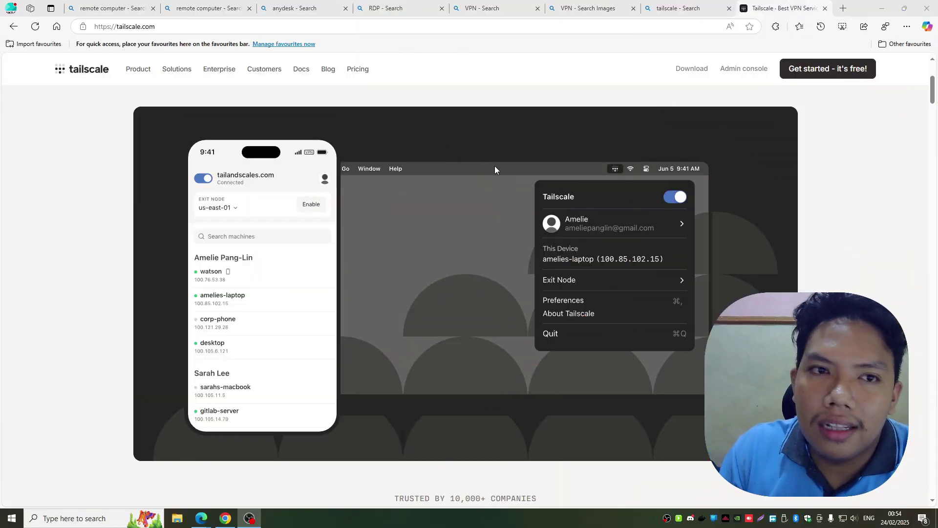
- Return to the Tailscale search results, open the site's Download page and download Tailscale for Windows
left_click(14, 26)
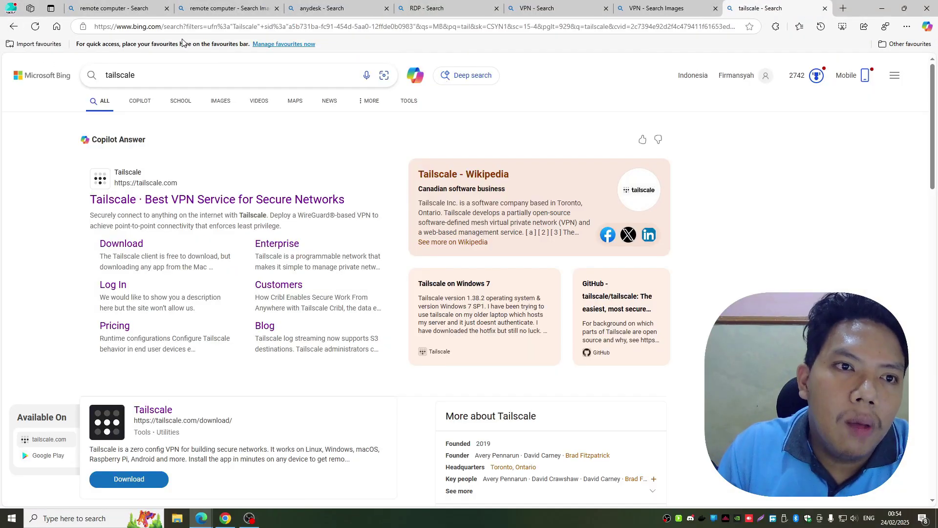
left_click(159, 26)
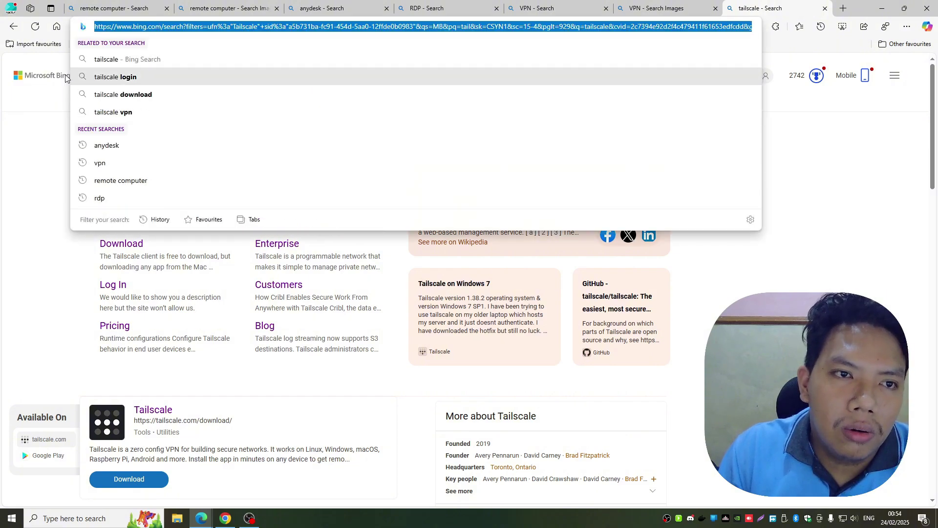
left_click(34, 114)
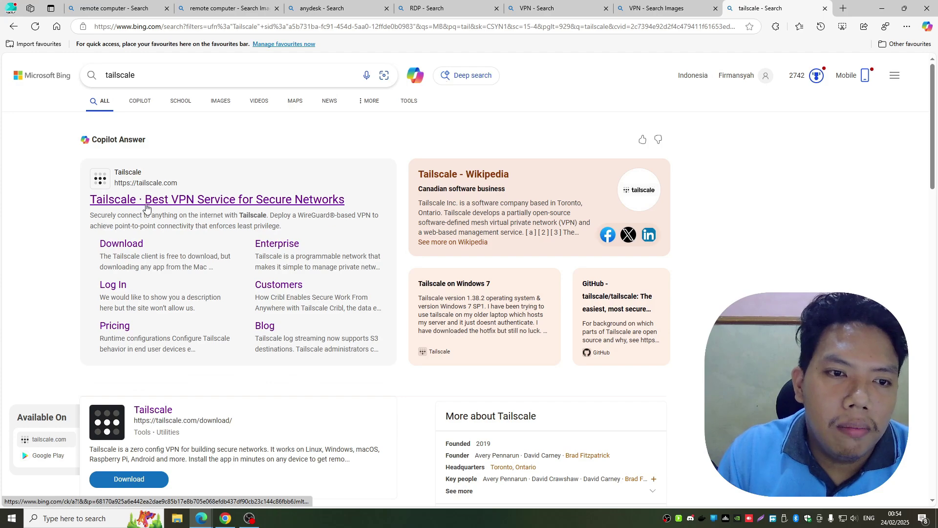
left_click(125, 246)
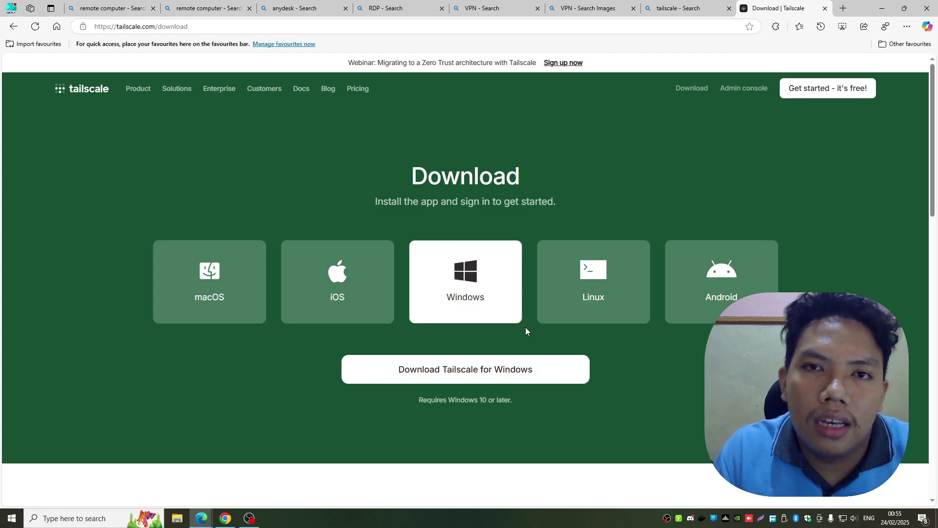
left_click(510, 372)
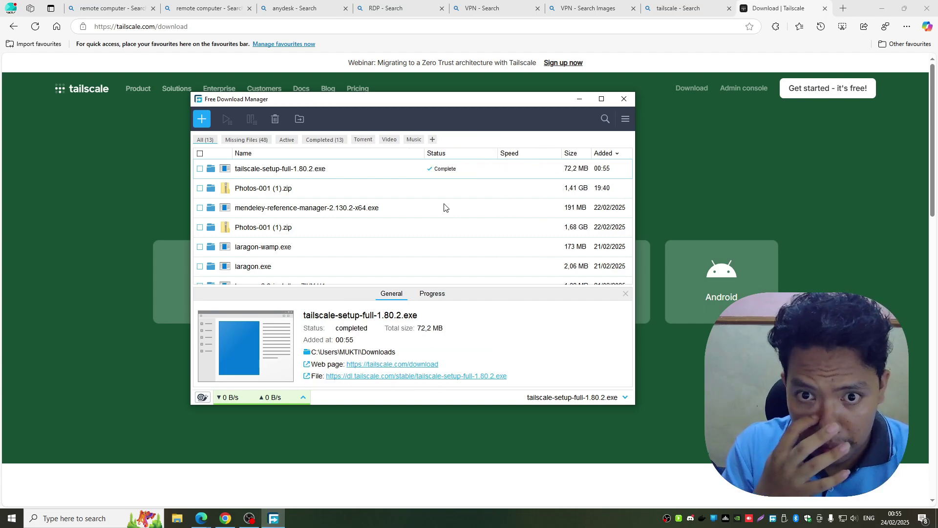
- Run tailscale-setup-full-1.80.2.exe from the download list, accept the license terms, install Tailscale and close the installer
right_click(288, 169)
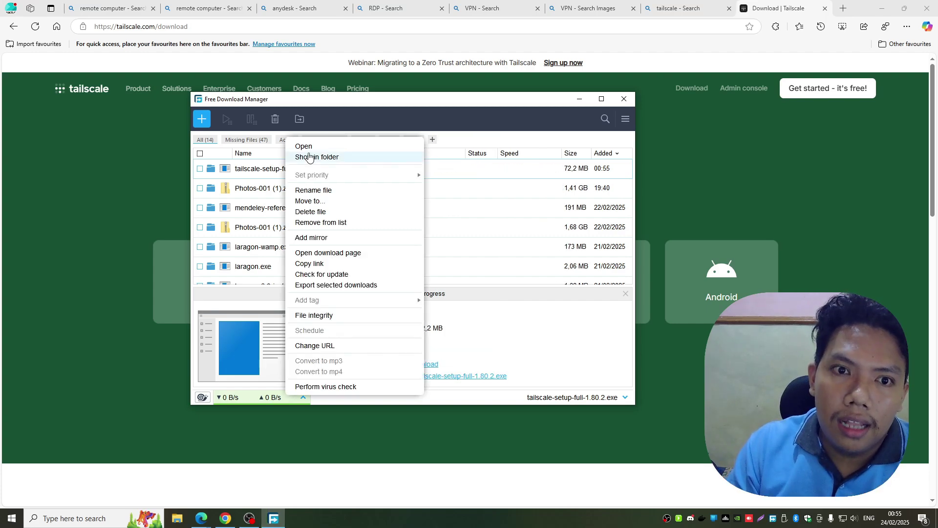
left_click(306, 150)
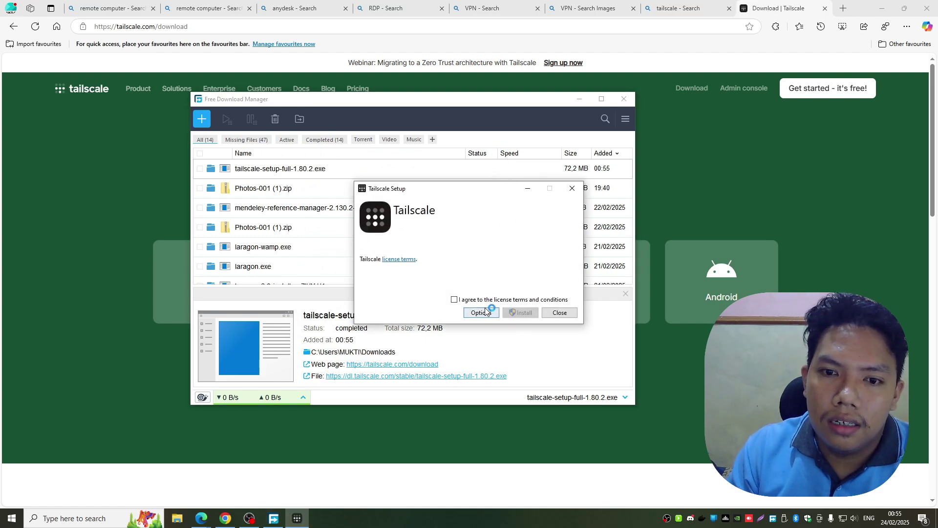
left_click(470, 300)
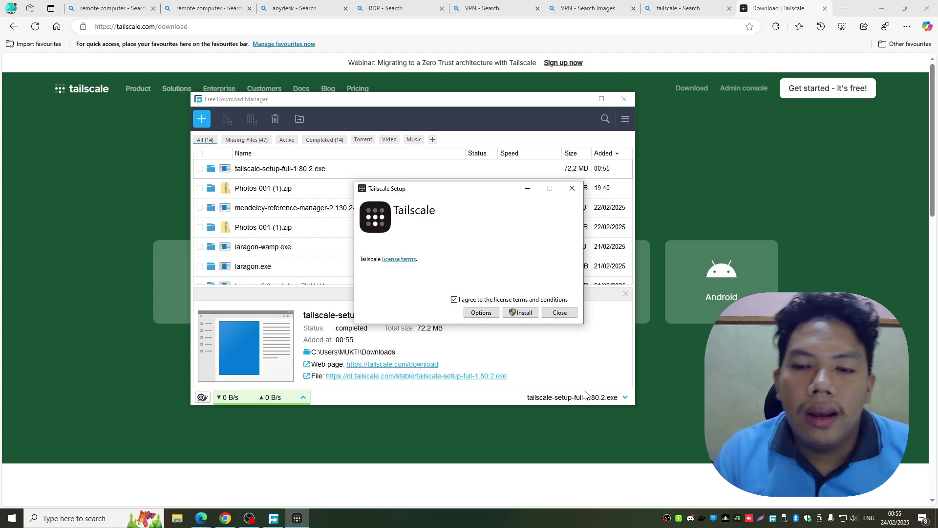
left_click(519, 313)
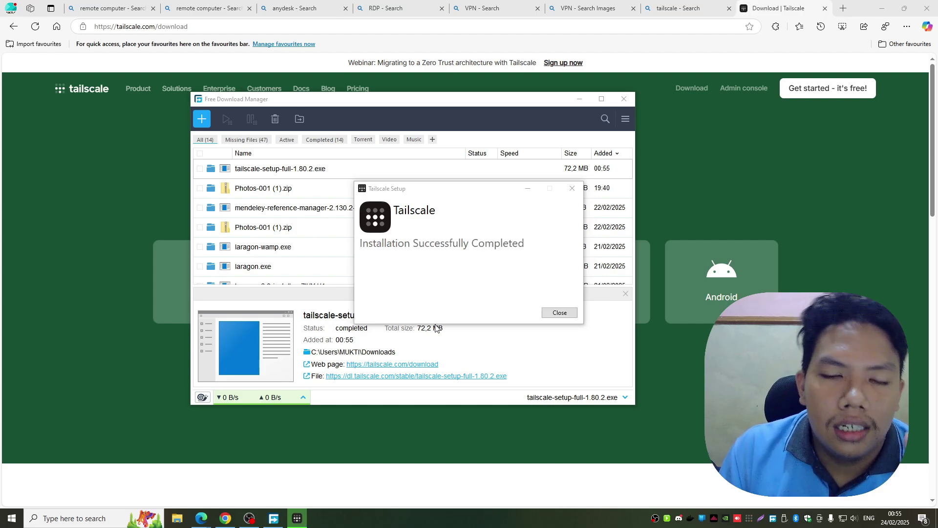
left_click(550, 315)
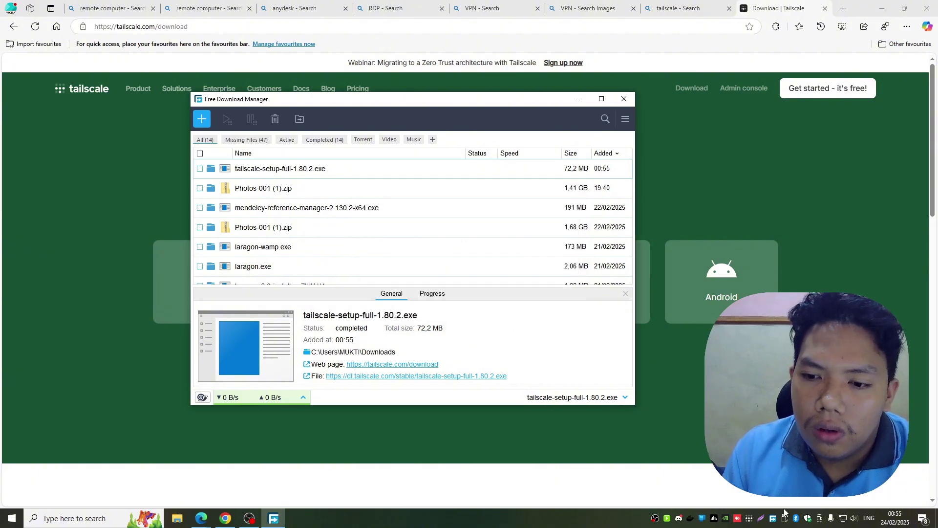
- Check Tailscale's notification-area menu and clear the desktop by minimizing the browser and closing Free Download Manager
right_click(750, 519)
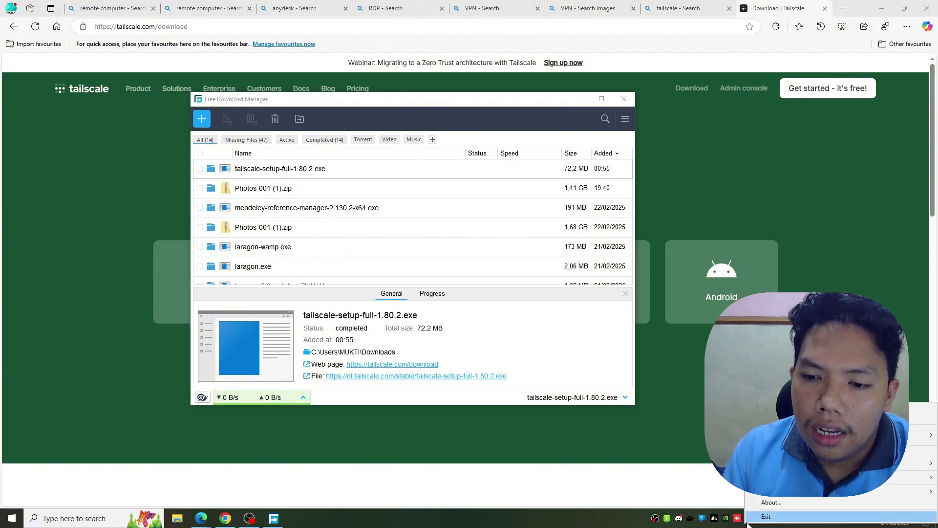
left_click(753, 517)
left_click(882, 8)
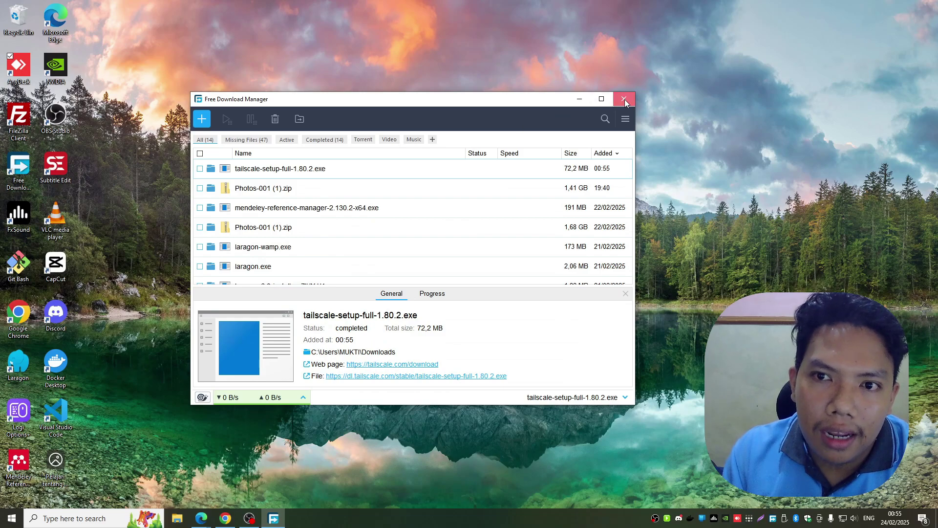
left_click(625, 100)
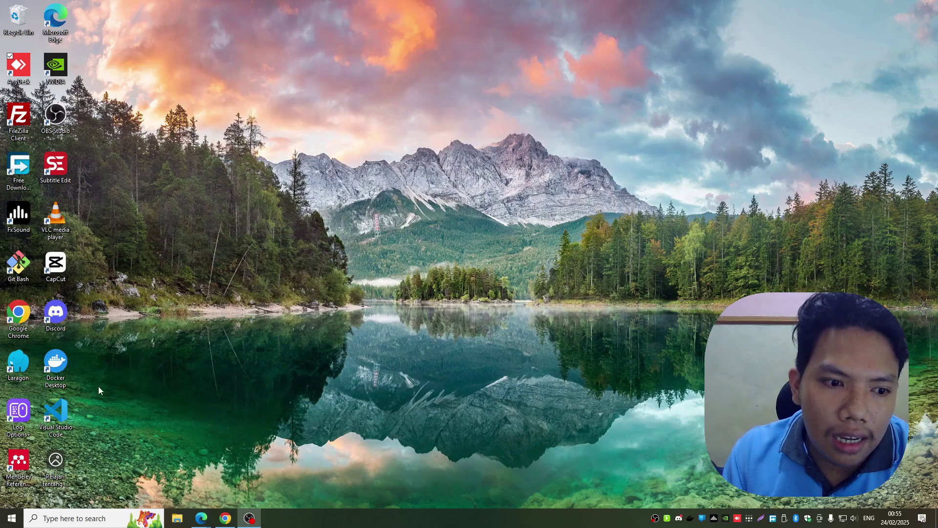
- Search Windows for "tail" and launch the Tailscale app
left_click(17, 511)
left_click(68, 458)
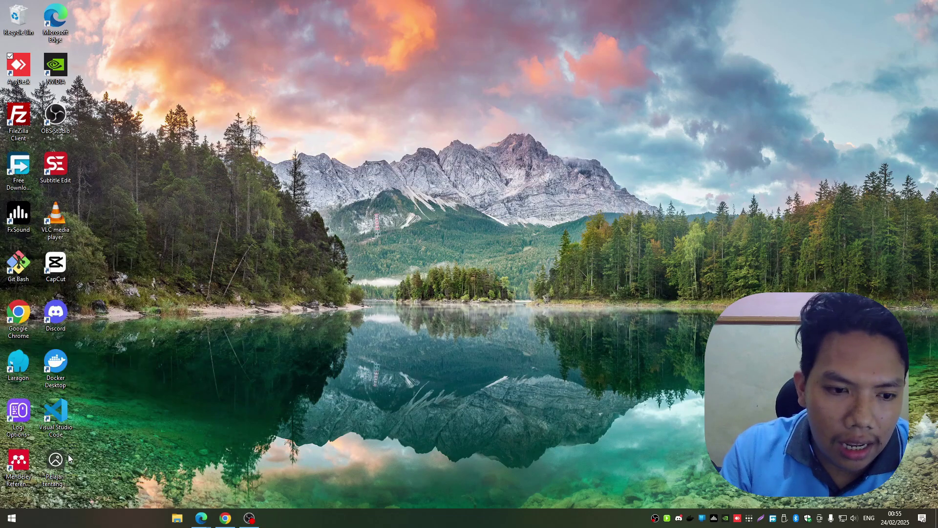
key("super")
type("l")
key("BackSpace")
type("t")
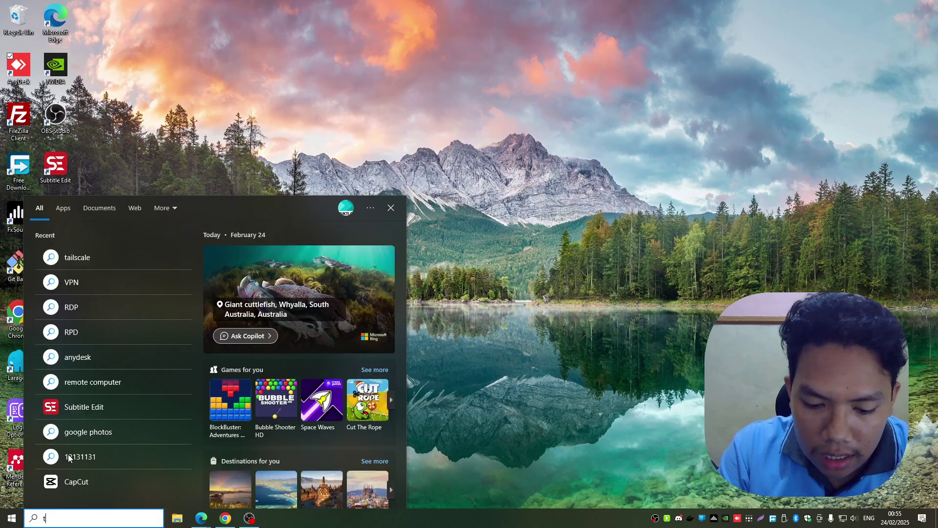
type("ail")
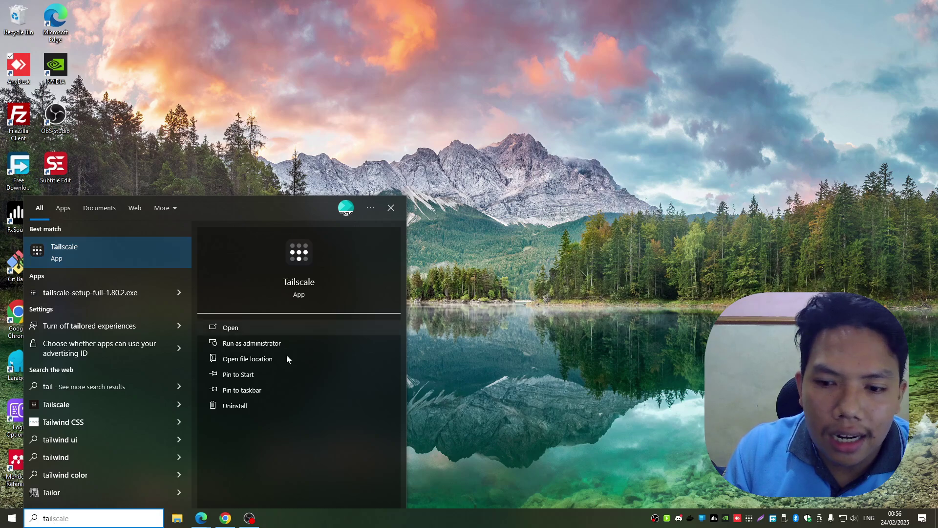
left_click(244, 328)
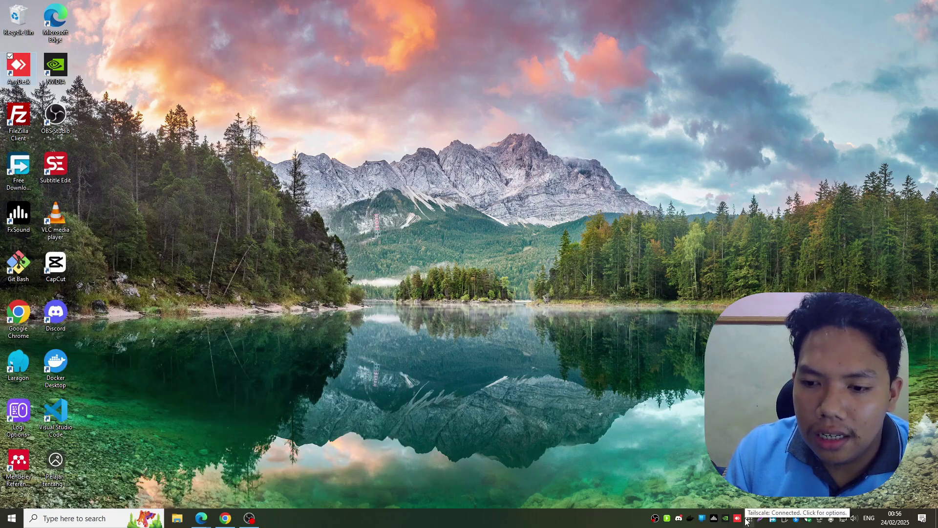
- Check Tailscale's notification-area menu and log out of the currently connected account
left_click(748, 520)
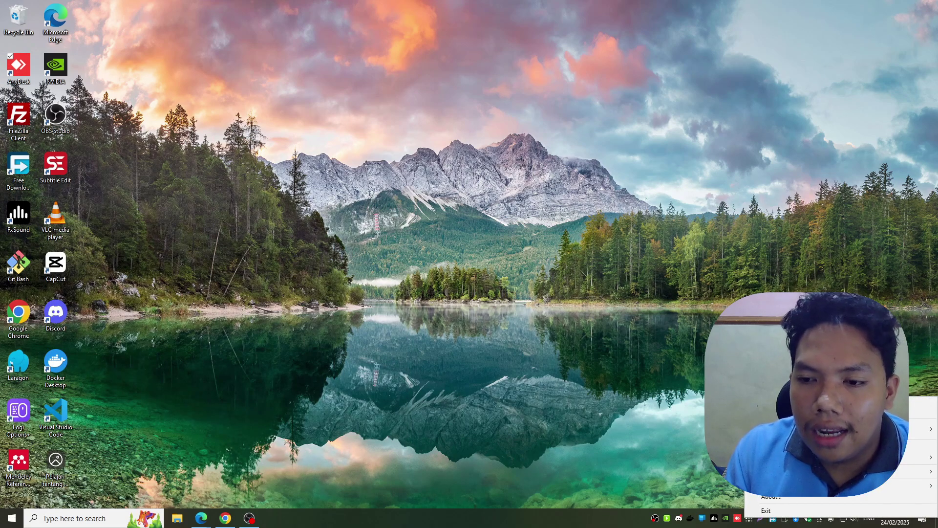
key("Escape")
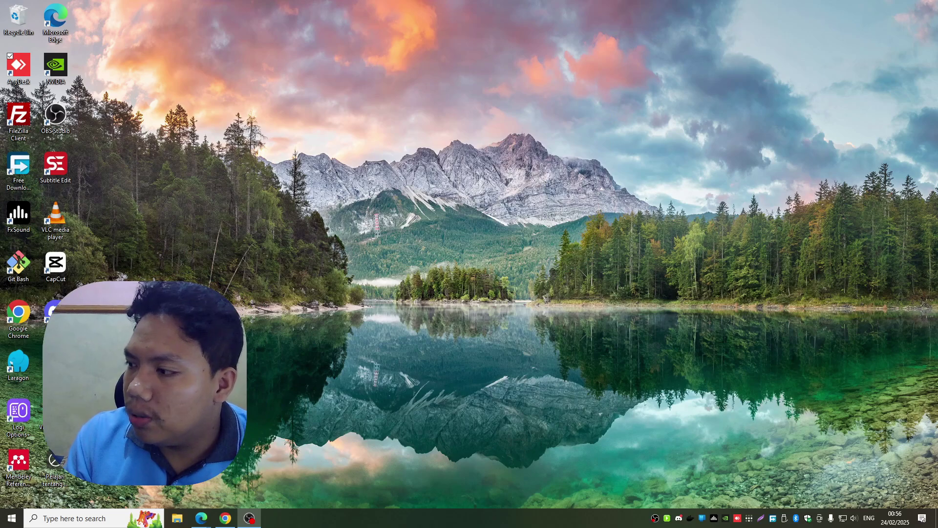
left_click(747, 519)
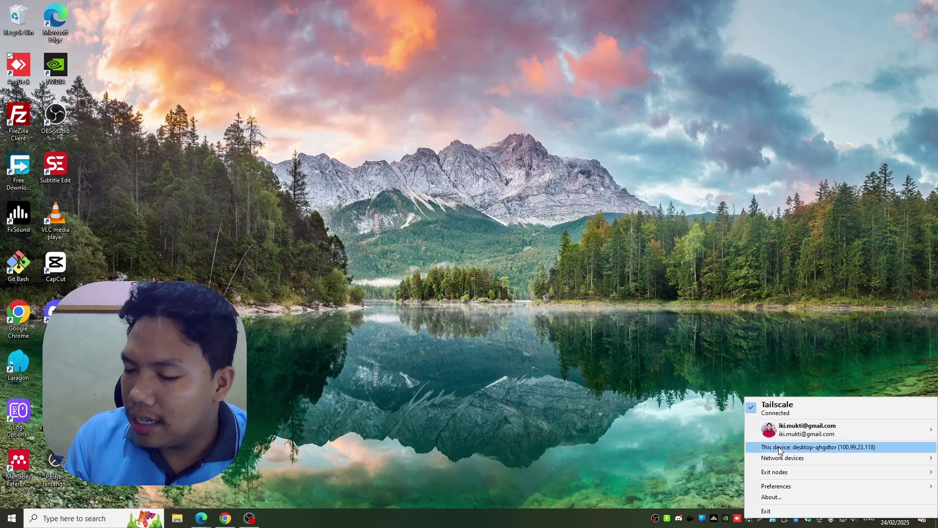
mouse_move(791, 430)
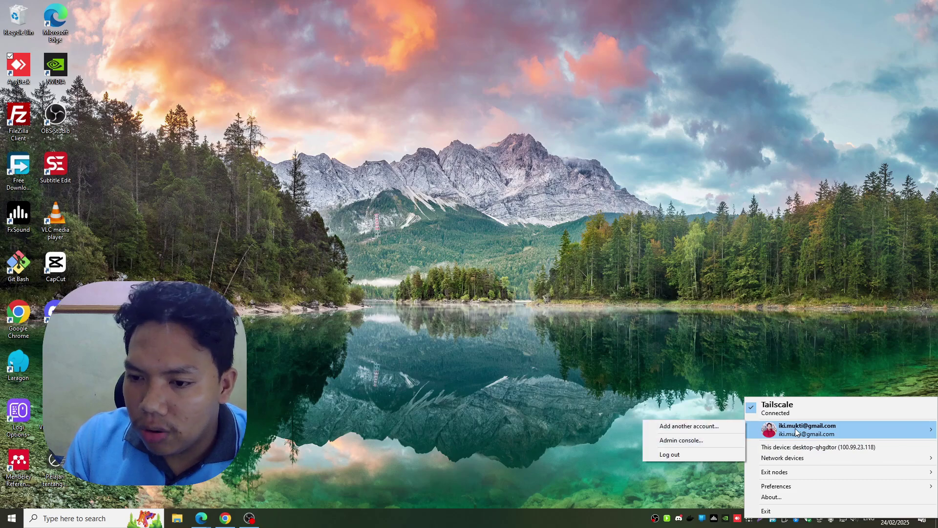
left_click(691, 459)
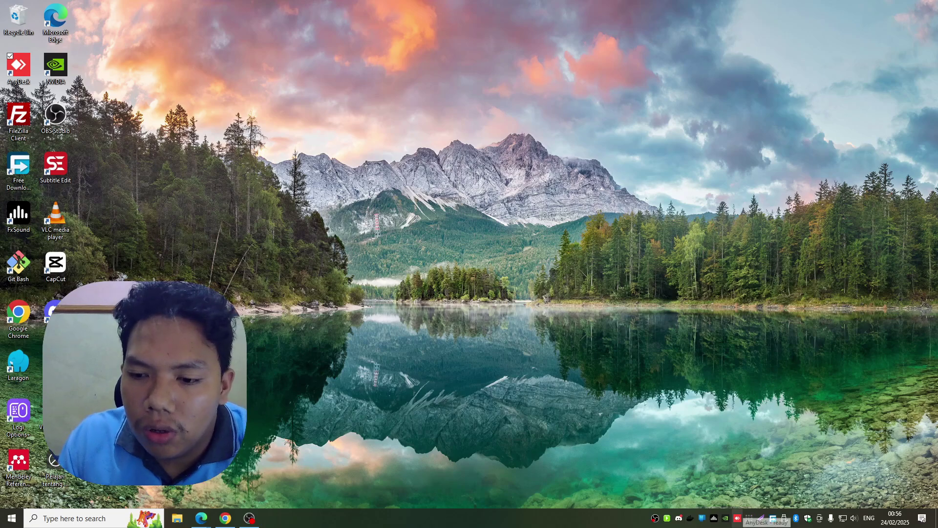
- Go to the Tailscale login page and clear the prefilled e-mail address from its sign-in field
left_click(748, 525)
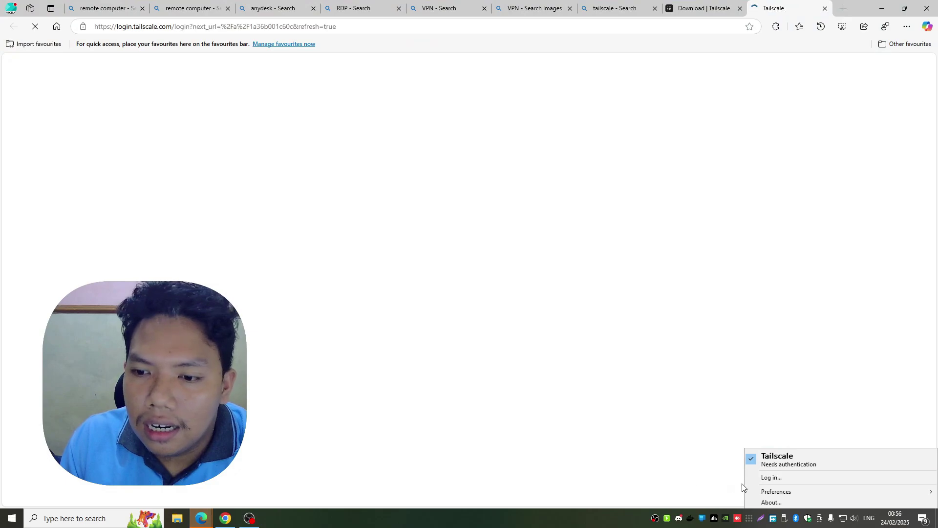
left_click(371, 396)
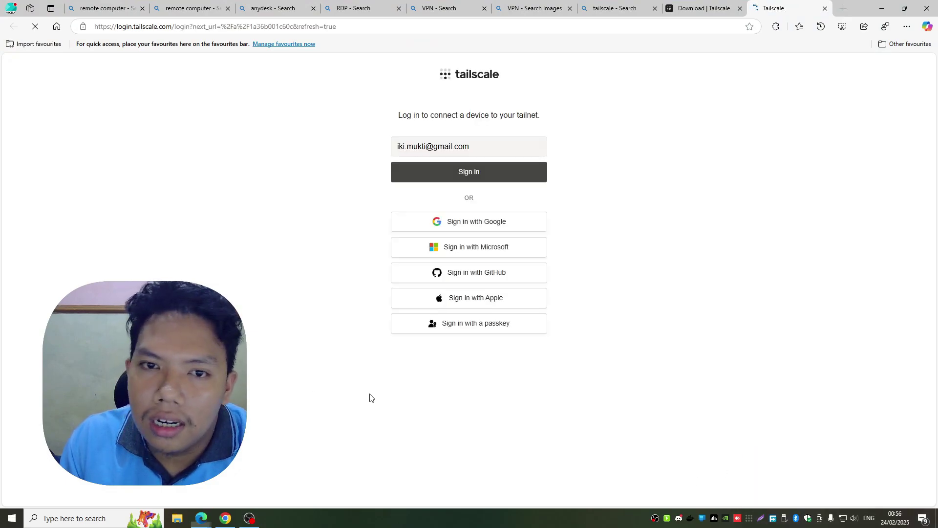
left_click(480, 143)
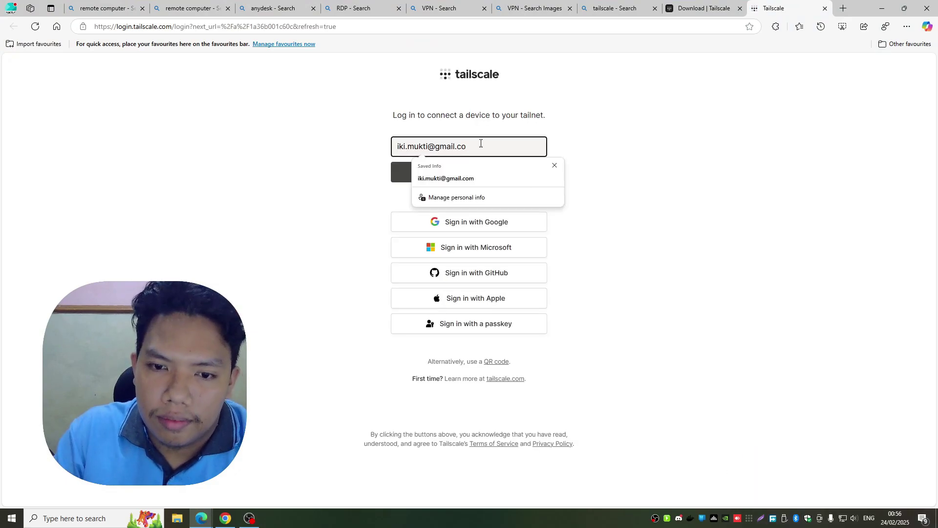
key("BackSpace")
key("BackSpace")
key("BackSpace")
key("BackSpace")
key("BackSpace")
key("BackSpace")
key("BackSpace")
key("BackSpace")
key("BackSpace")
key("BackSpace")
key("BackSpace")
key("BackSpace")
key("BackSpace")
key("BackSpace")
key("BackSpace")
key("BackSpace")
key("BackSpace")
key("BackSpace")
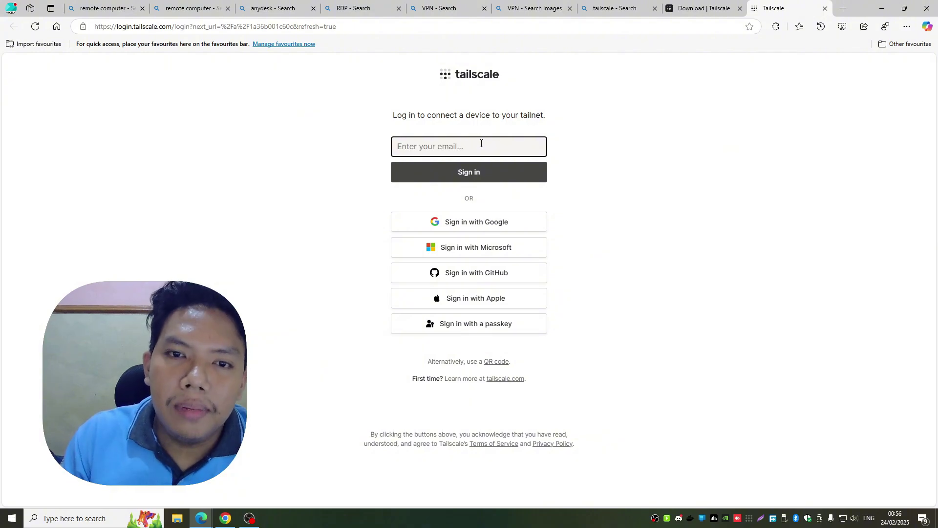
left_click(534, 197)
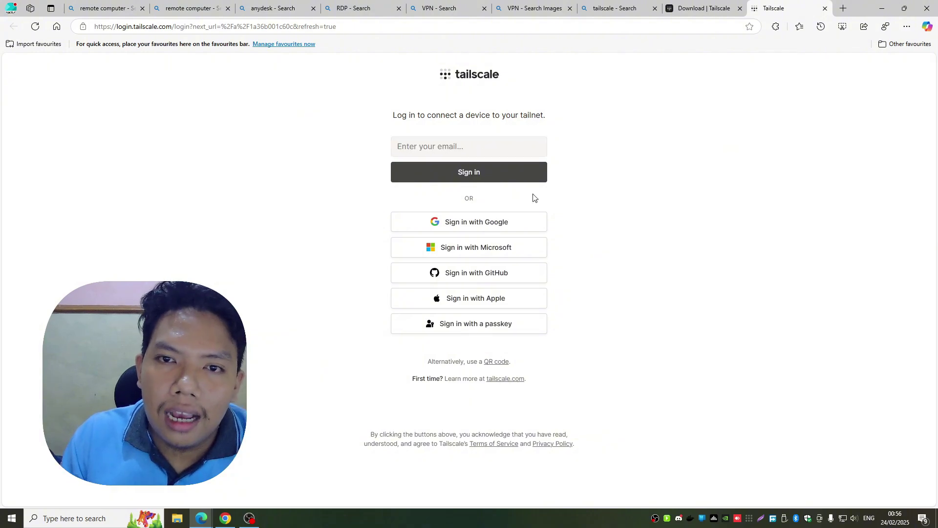
- Try to reach the Tailscale login and admin console through the tailscale.com website, and close the login tabs
left_click(509, 380)
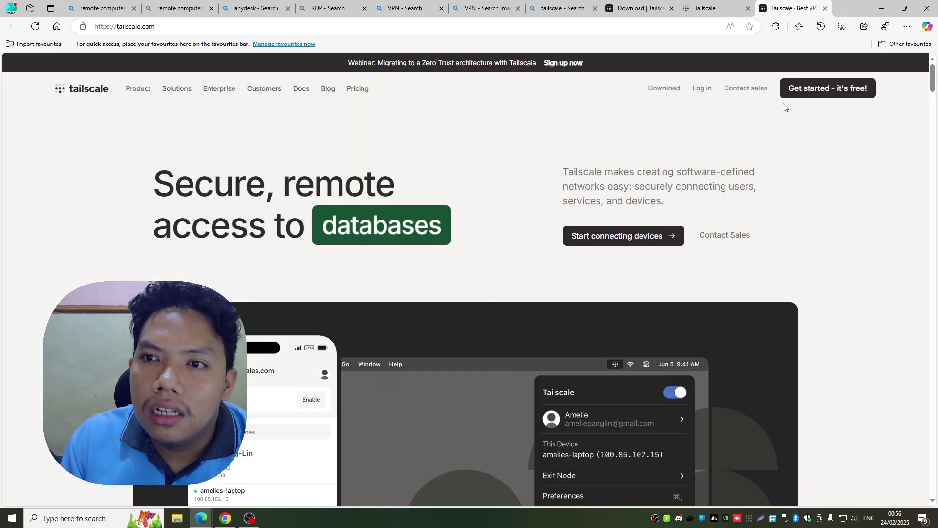
left_click(702, 92)
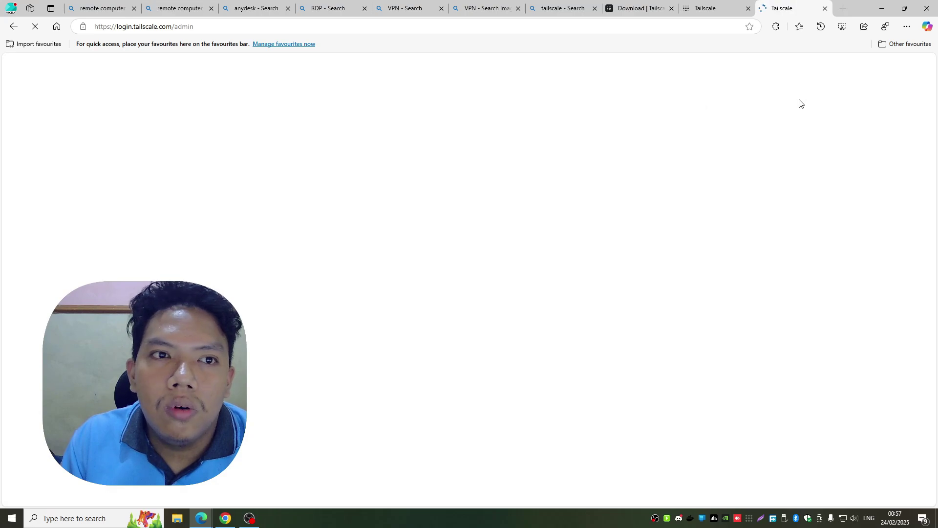
left_click(748, 9)
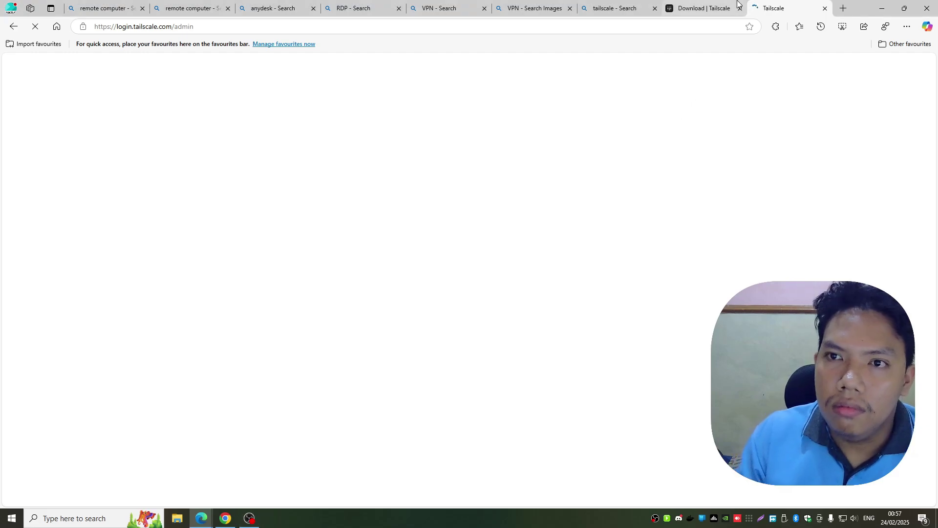
left_click(706, 8)
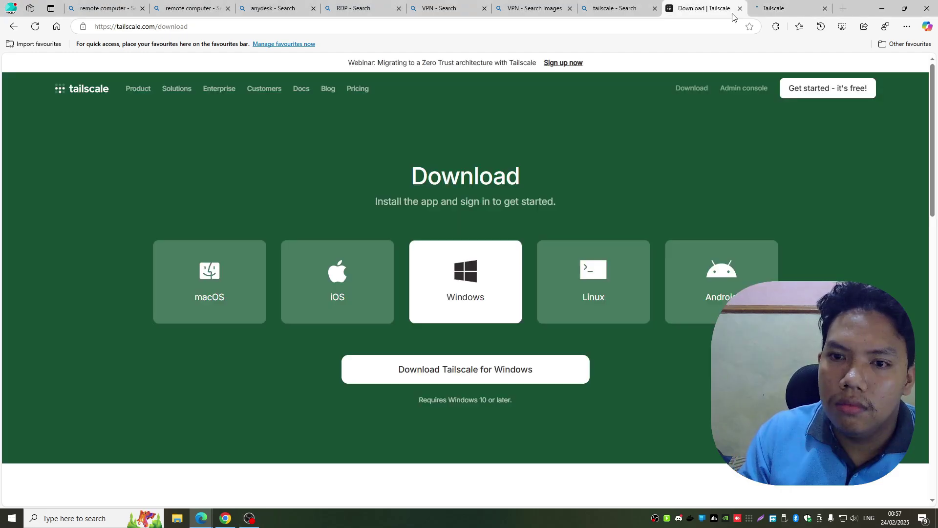
left_click(744, 88)
left_click(799, 10)
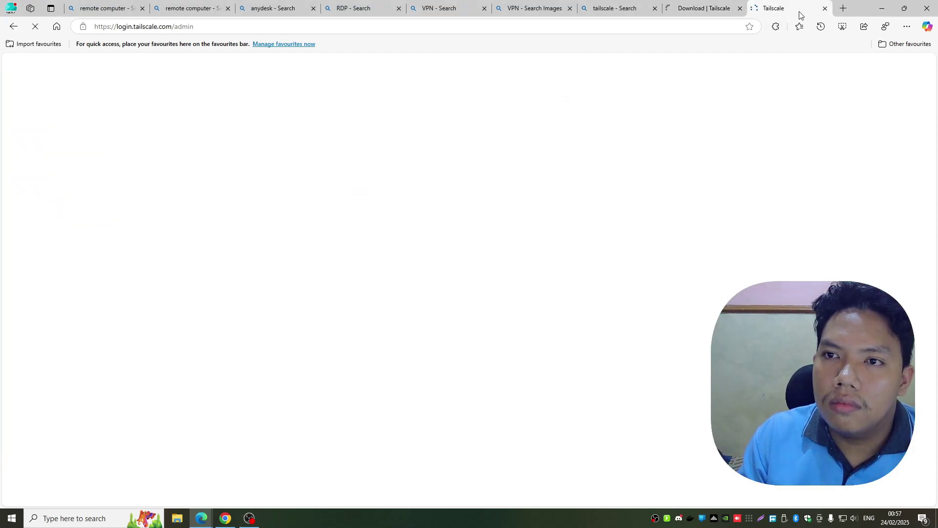
left_click(825, 9)
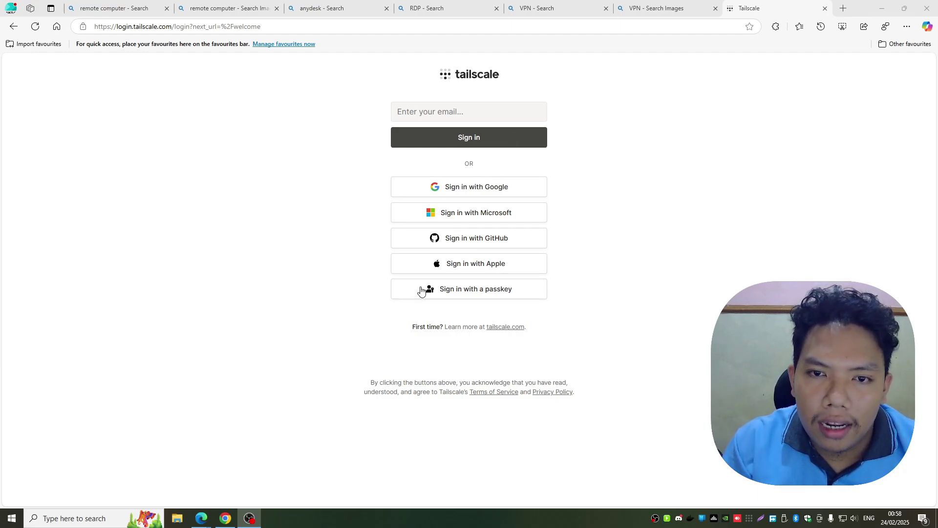
- Sign in to Tailscale with an existing Google account and set the network up for personal use
left_click(517, 193)
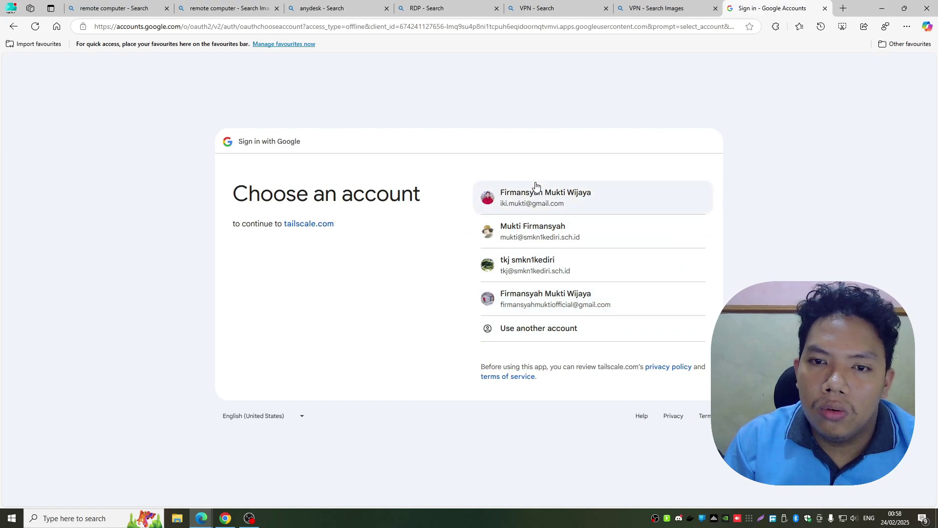
left_click(559, 302)
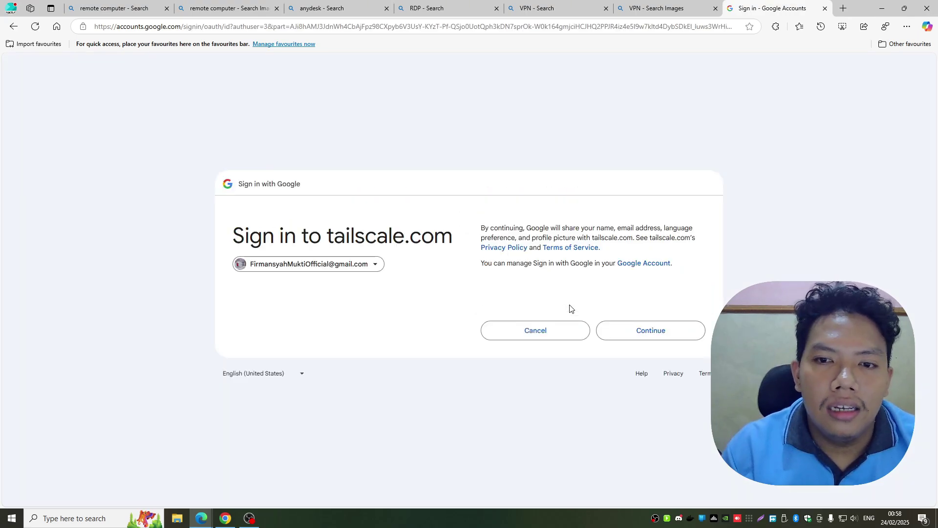
left_click(653, 330)
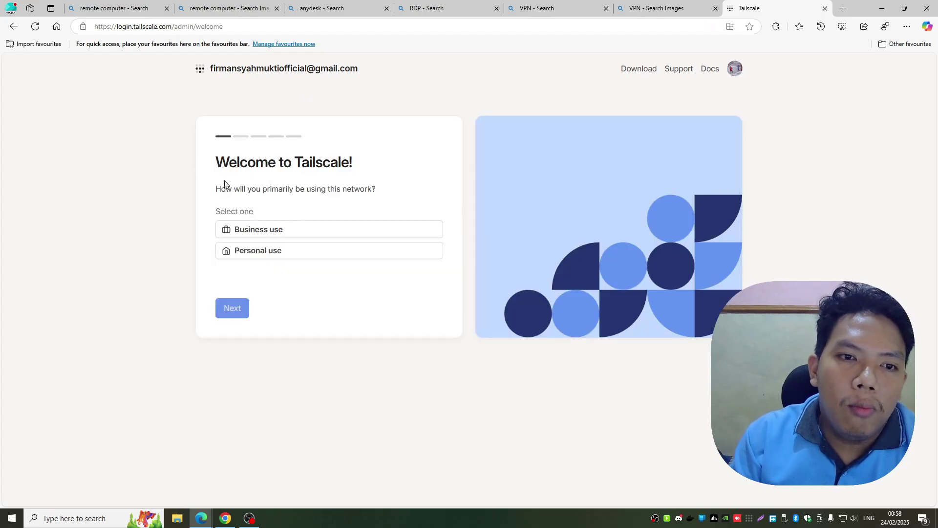
left_click(272, 254)
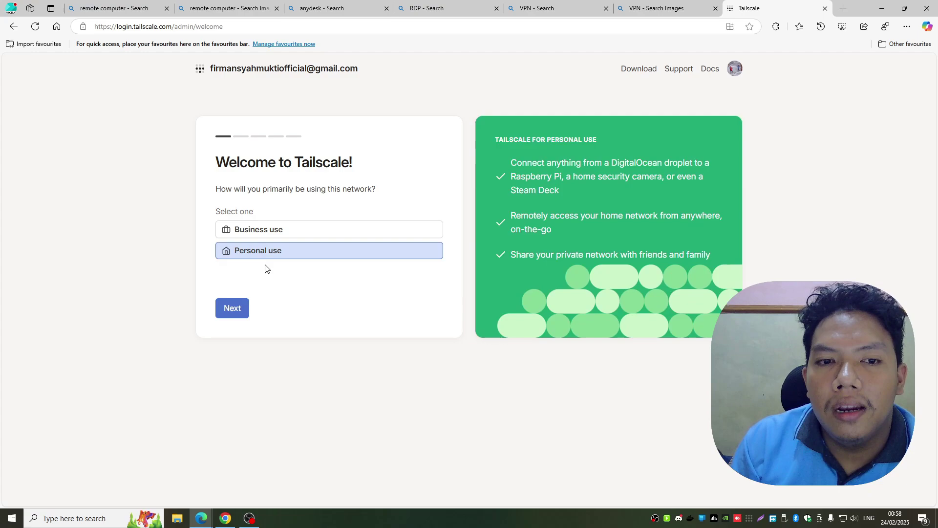
left_click(237, 310)
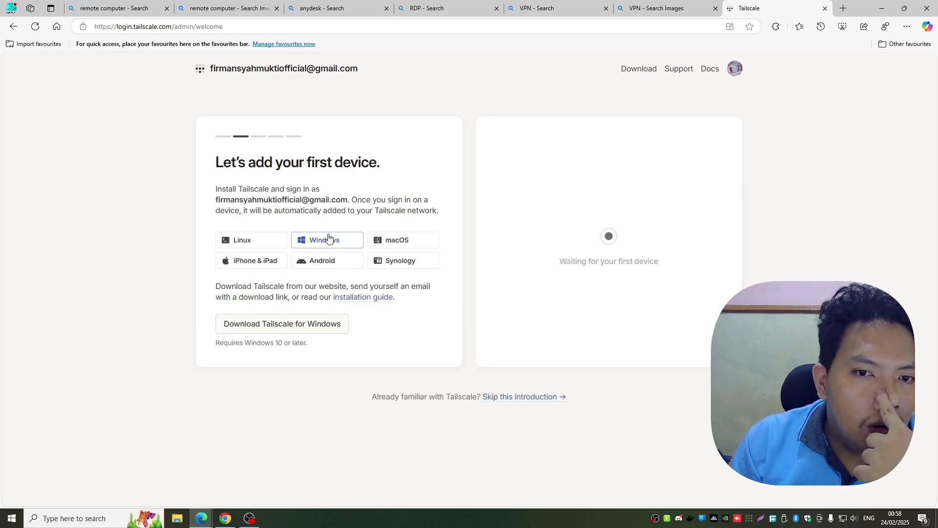
- Open the Tailscale for Windows download page from the first-device setup and close its tab
left_click(313, 322)
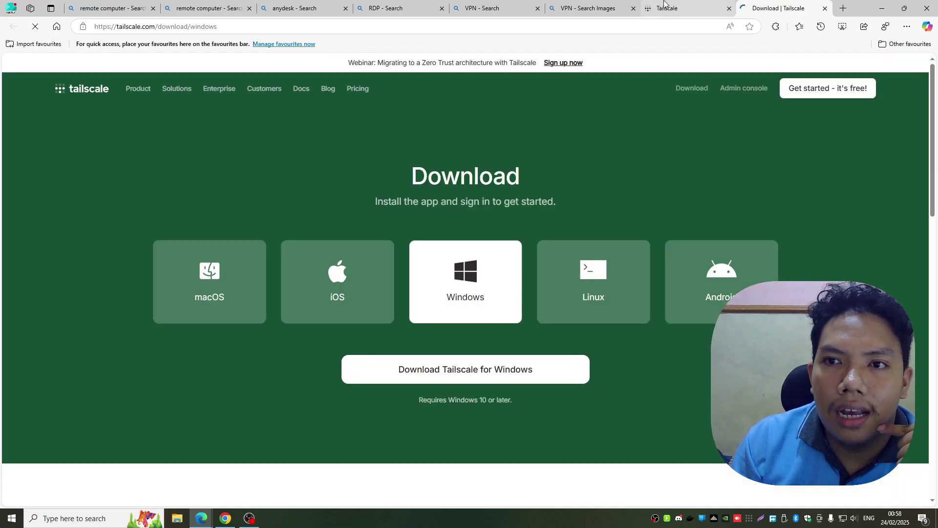
left_click(665, 8)
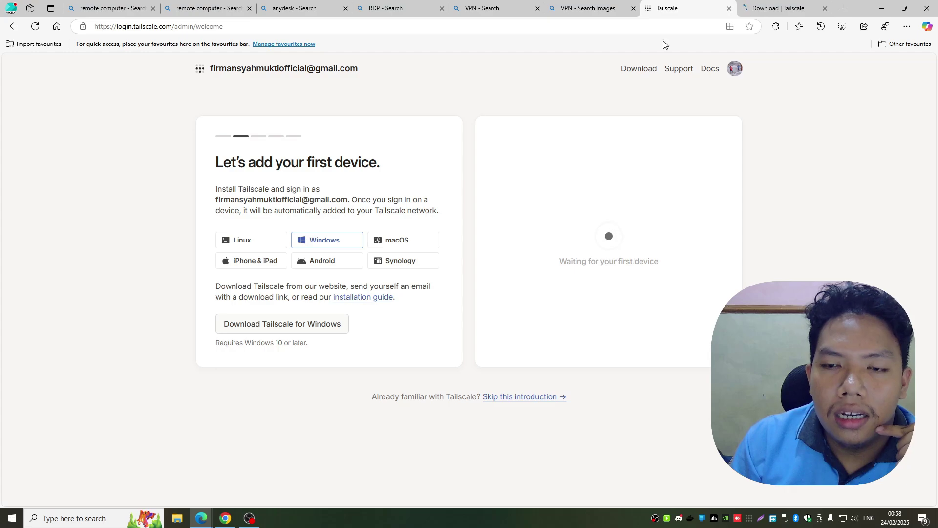
left_click(802, 9)
left_click(826, 8)
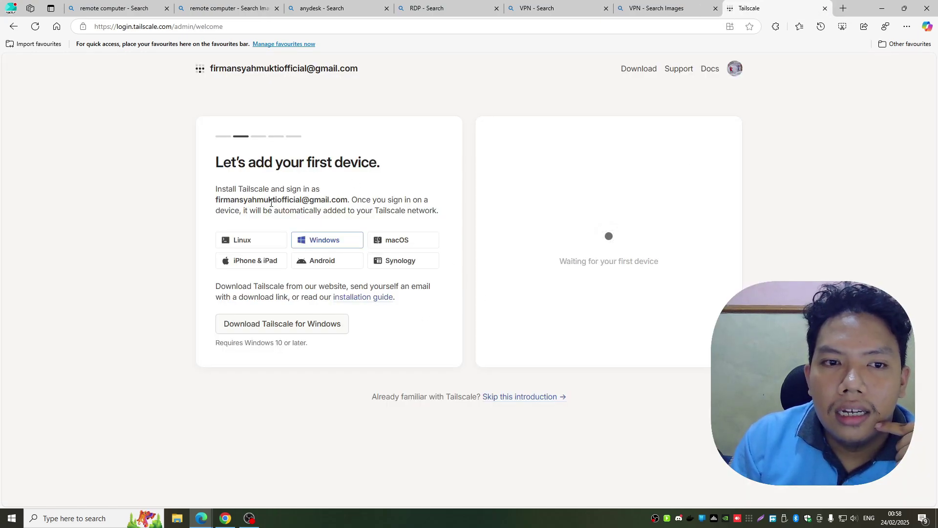
- Log in from Tailscale's notification-area menu, review the device details and connect DESKTOP-QHGDTOR to the signed-in account's tailnet
right_click(751, 520)
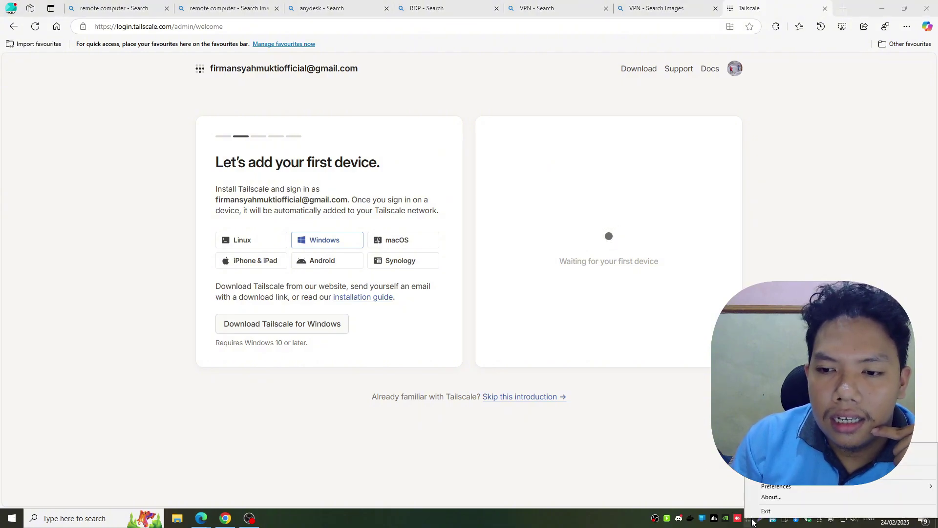
left_click(782, 454)
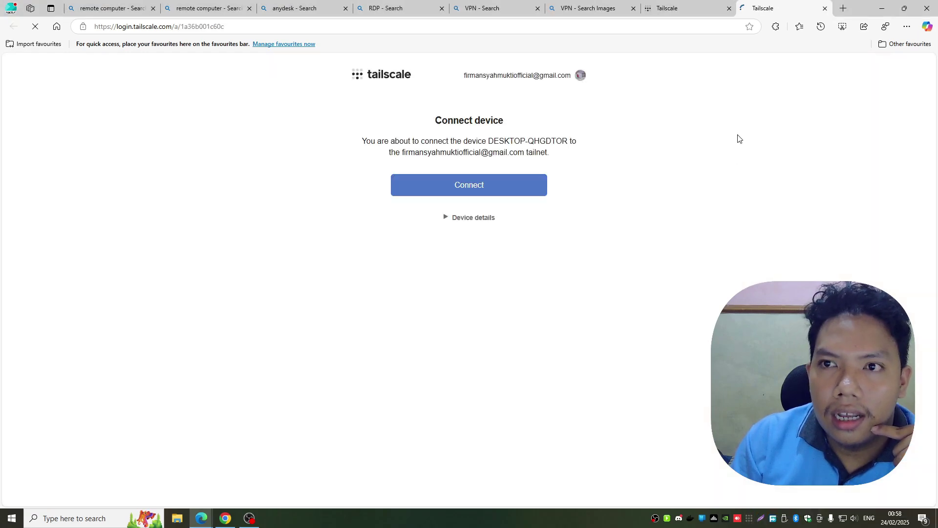
left_click(469, 219)
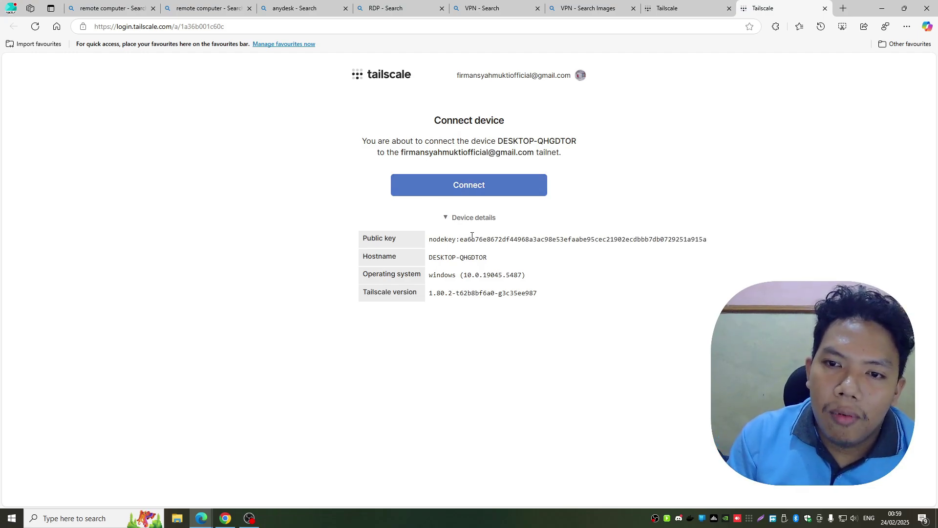
left_click_drag(429, 241, 601, 250)
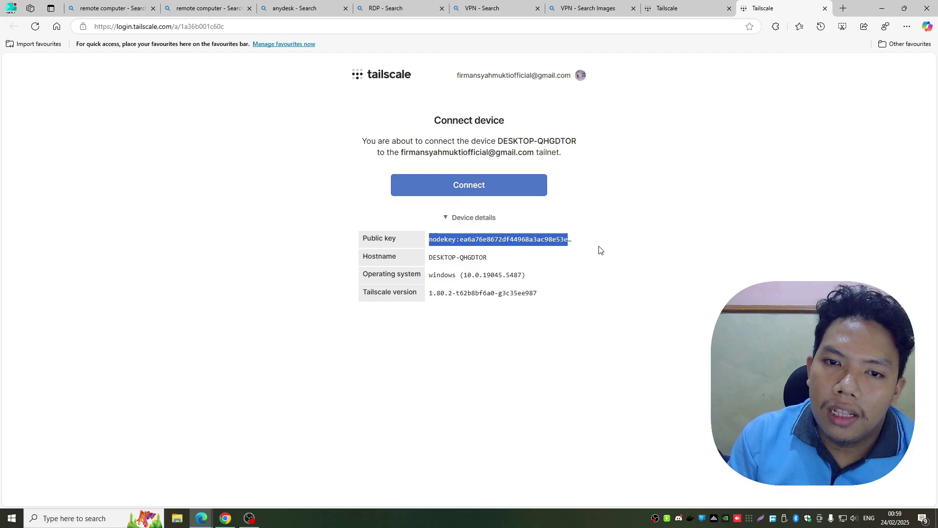
left_click(738, 250)
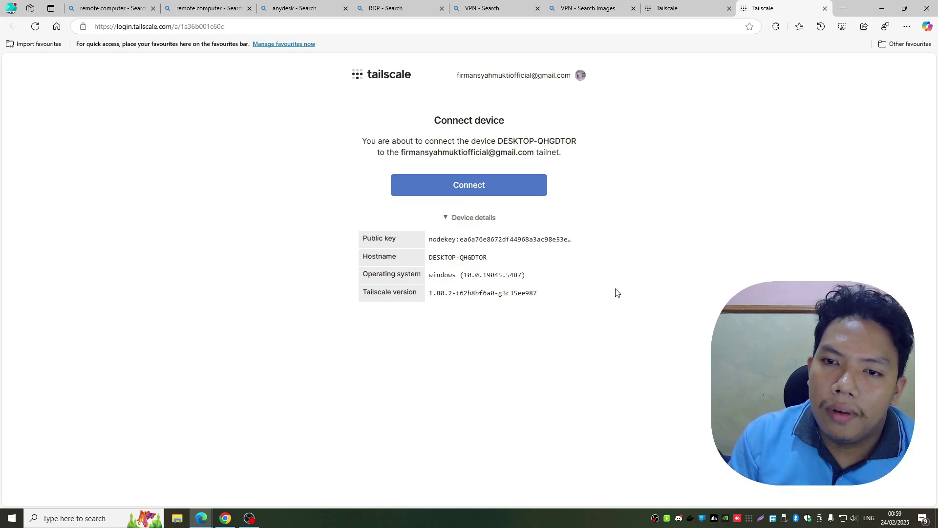
left_click(481, 180)
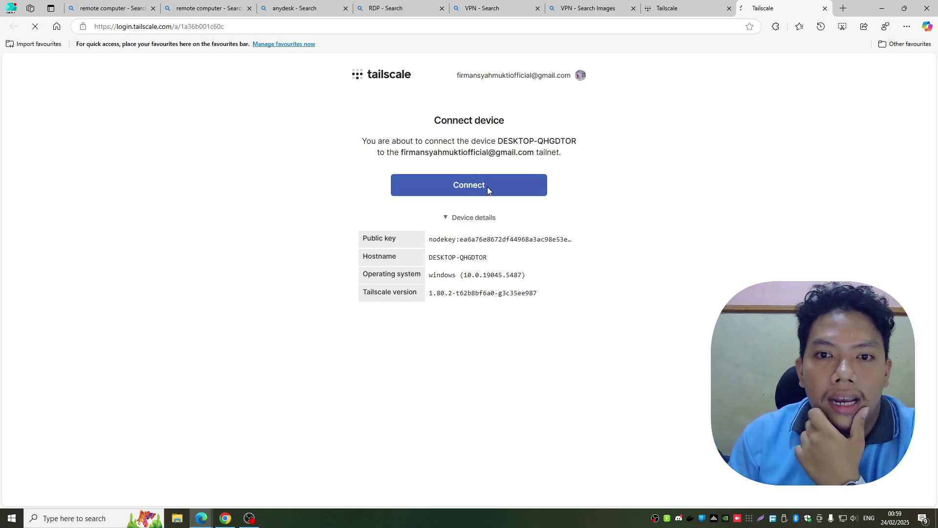
right_click(754, 521)
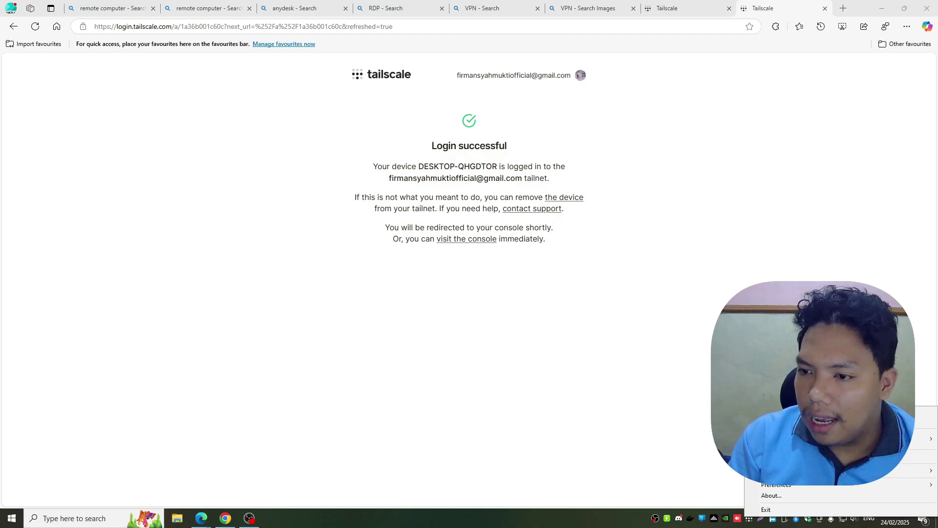
- Review Tailscale's connection status and device details in the notification area, and sign the current account out of the admin console
key("Escape")
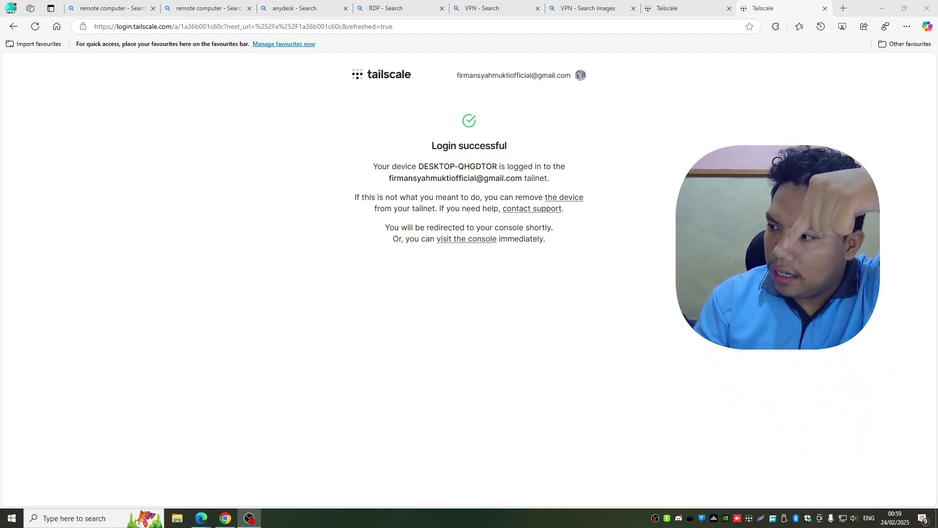
left_click(747, 520)
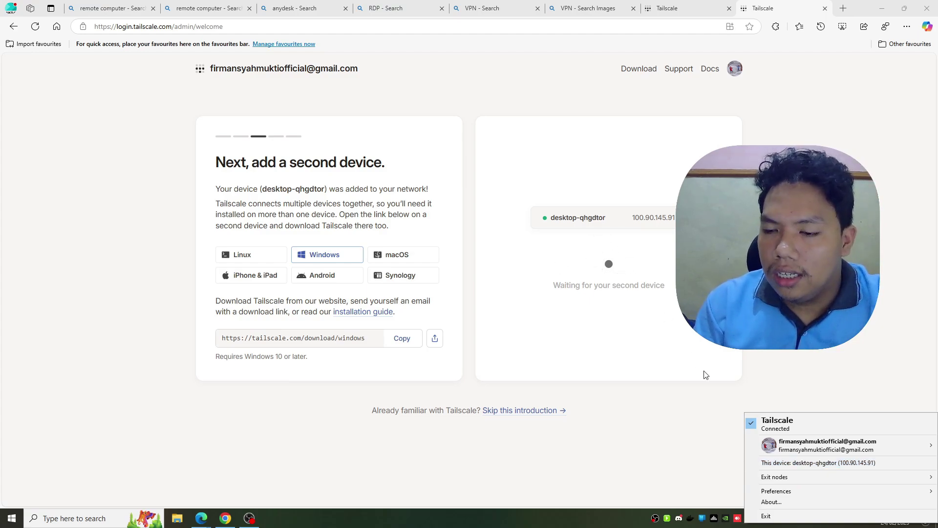
left_click(731, 72)
left_click(653, 154)
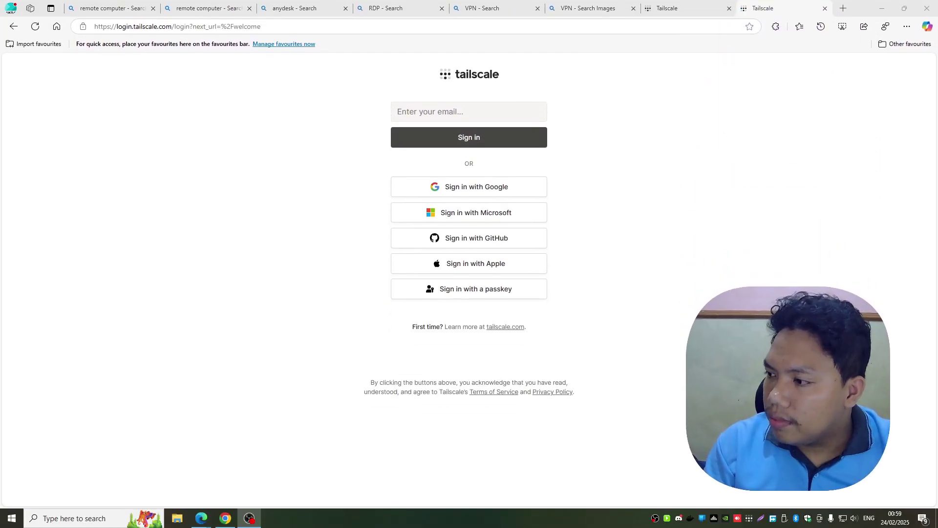
- Sign in to the Tailscale admin console with a different Google account and select that account's own tailnet
left_click(447, 189)
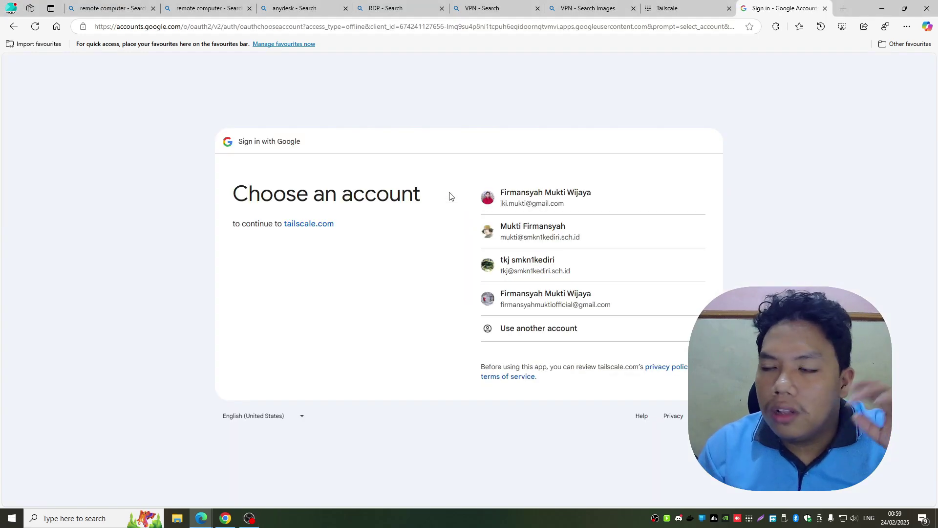
left_click(533, 200)
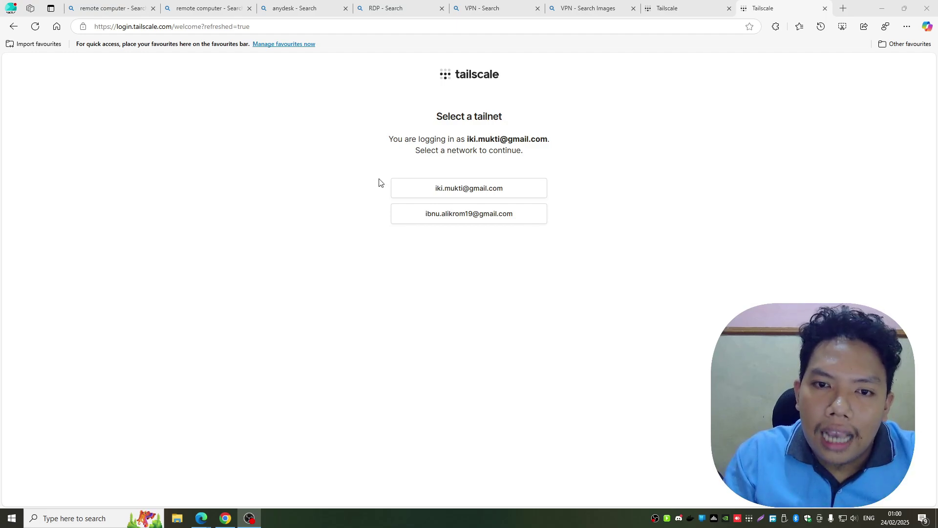
left_click_drag(364, 172, 410, 183)
left_click(361, 240)
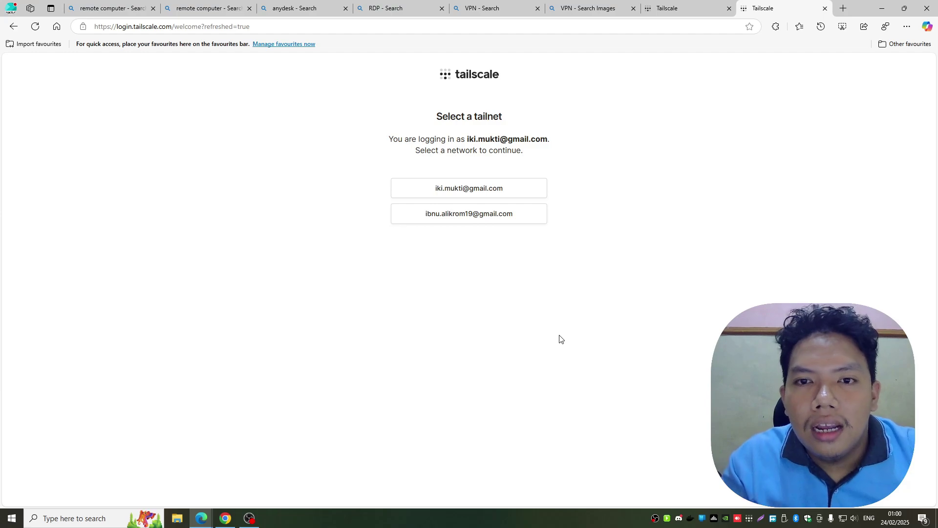
left_click(480, 193)
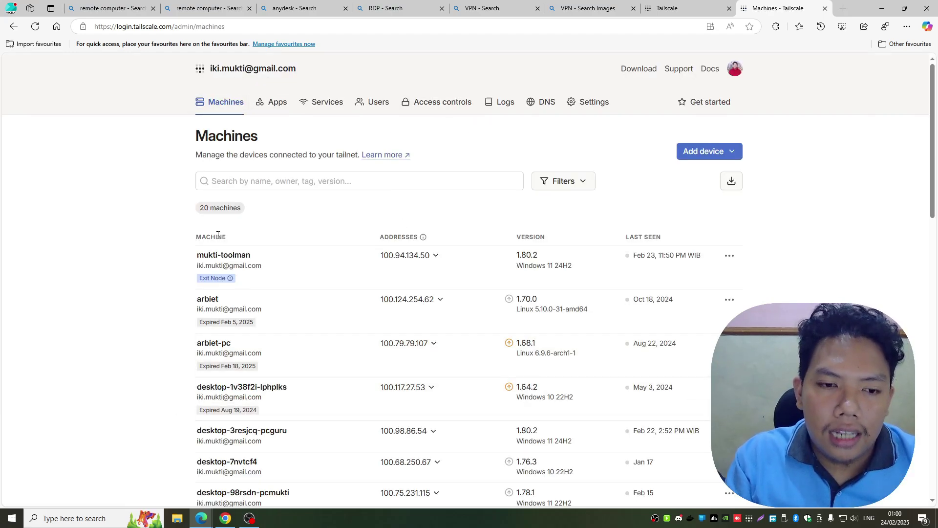
- Minimize the browser, switch to Windows Settings and open the Remote Desktop settings by searching for "remote"
left_click(9, 524)
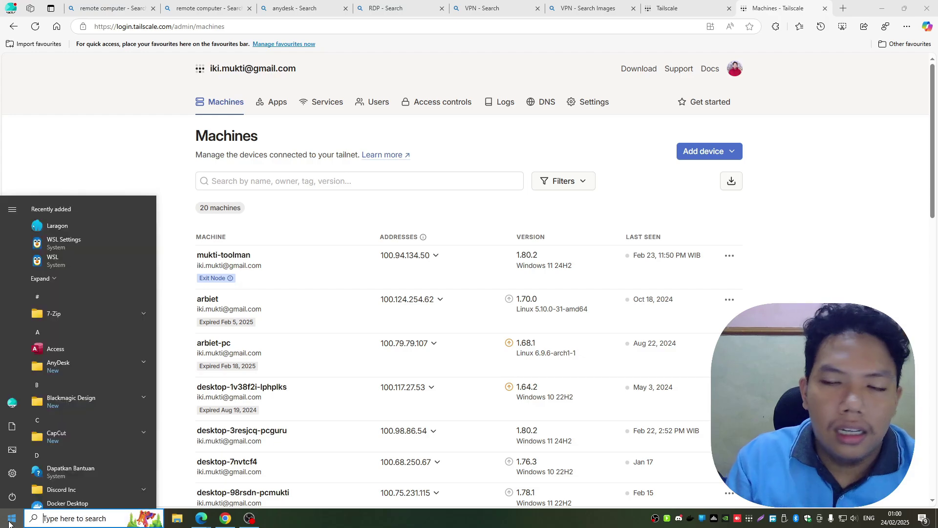
left_click(882, 8)
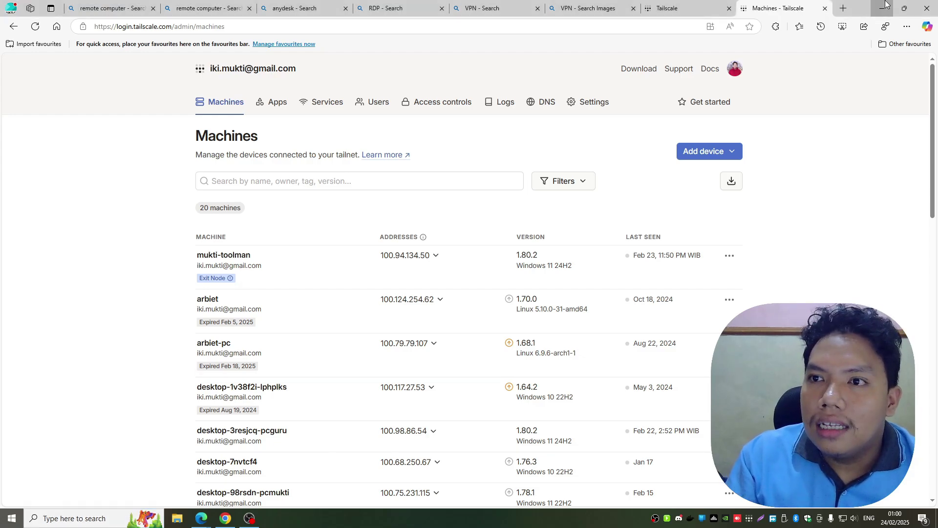
left_click(882, 8)
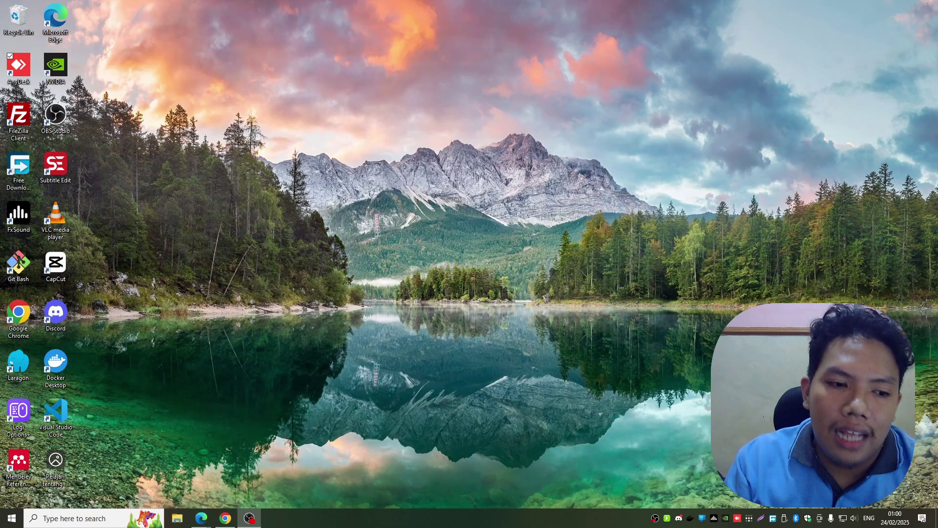
left_click(13, 522)
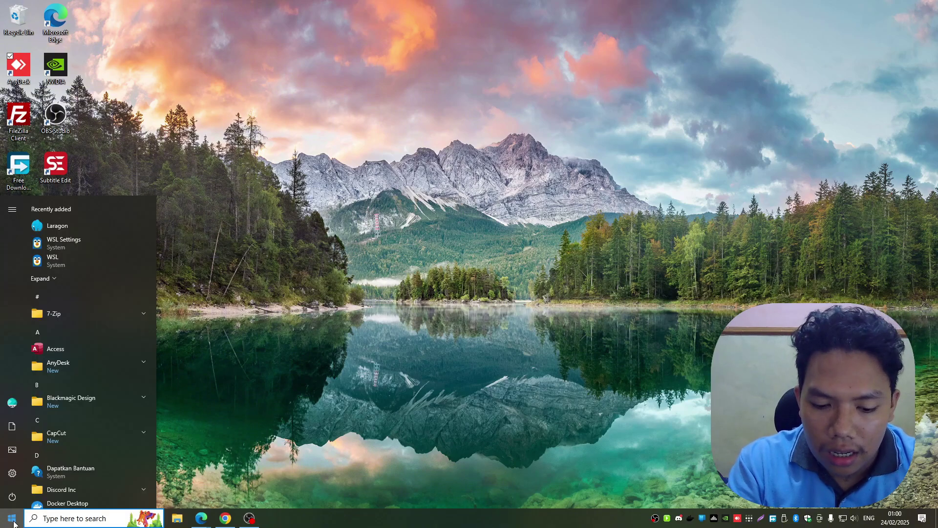
type("s")
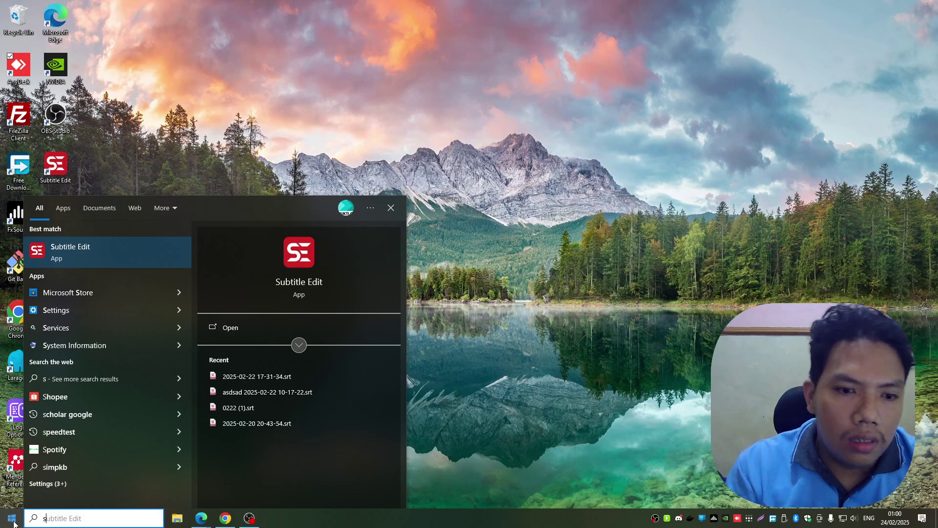
left_click(113, 310)
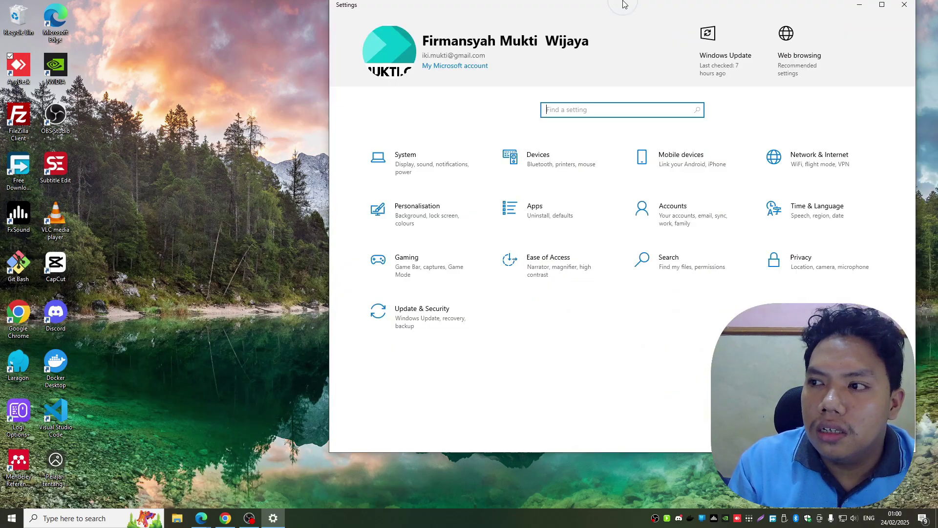
double_click(625, 4)
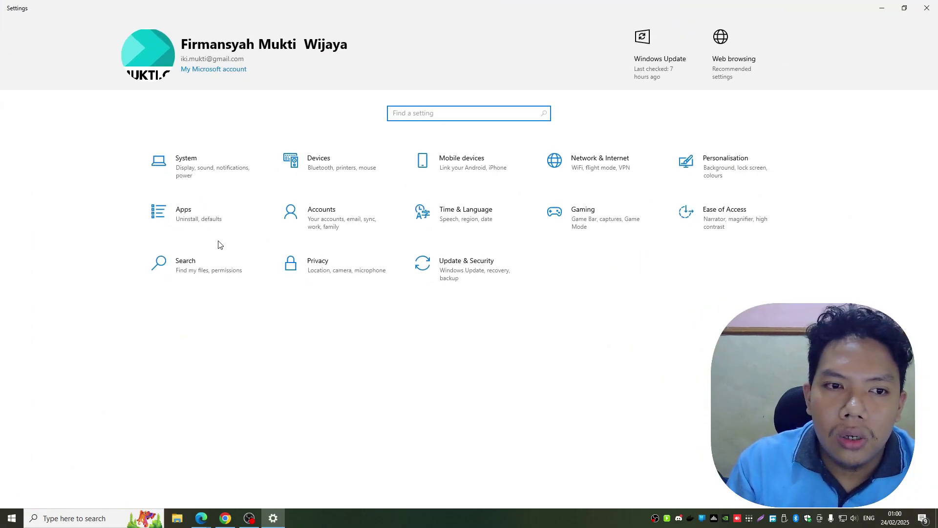
type("remote")
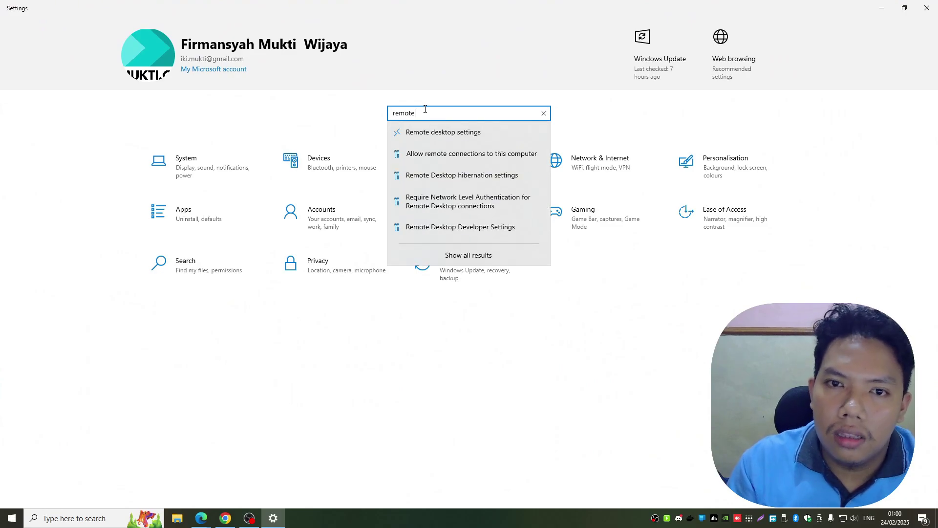
left_click(420, 137)
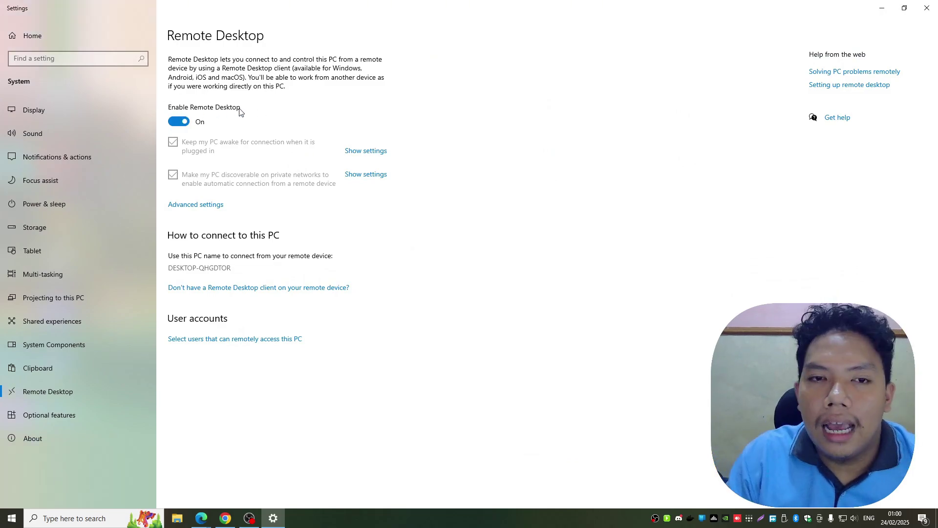
- Disable Remote Desktop and enable it again, confirming both changes, and close Settings
left_click(185, 121)
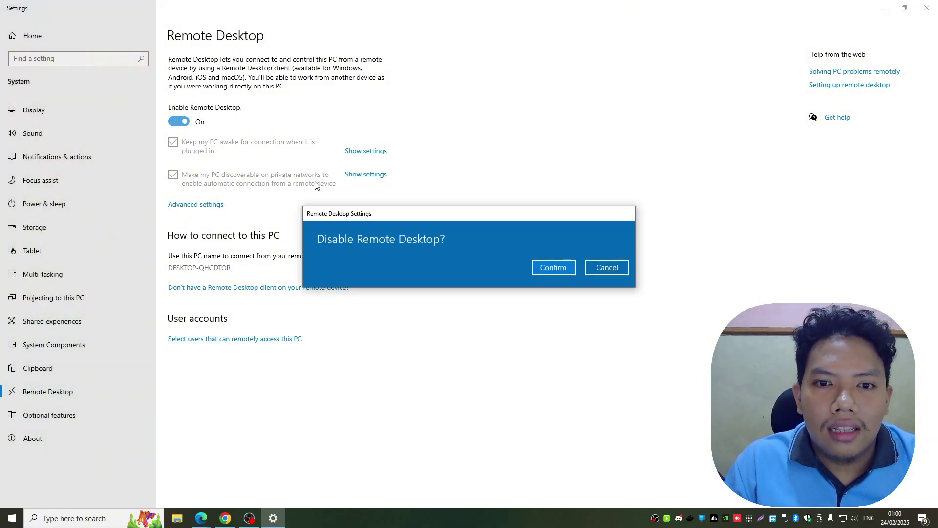
left_click(570, 270)
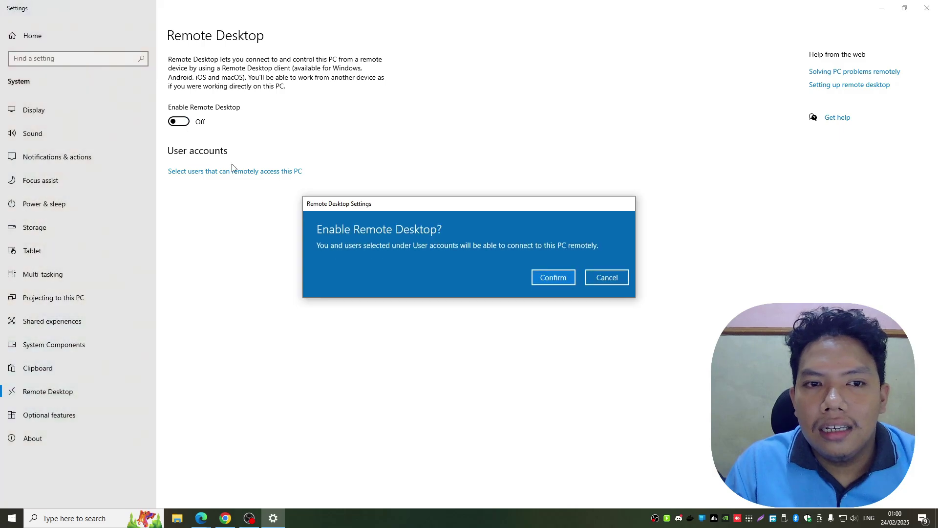
left_click(543, 276)
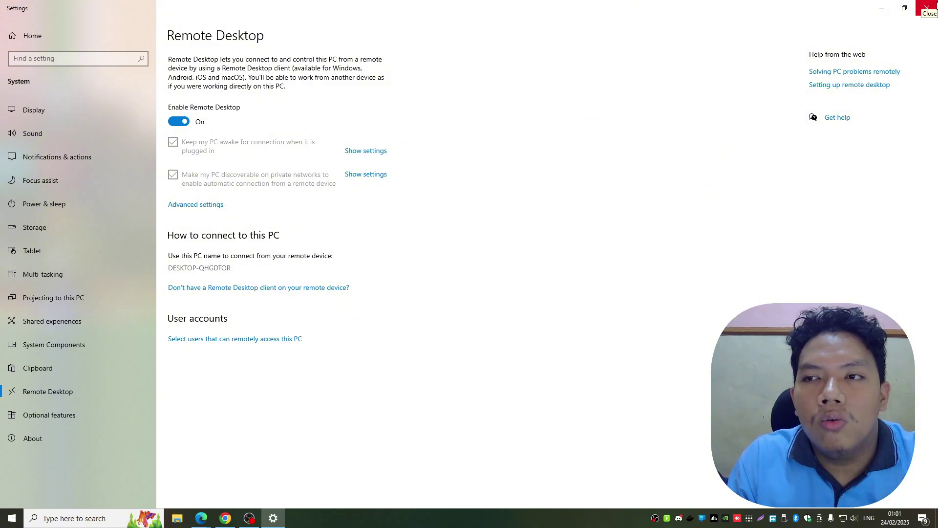
left_click(927, 9)
- Log this computer out of its current Tailscale account from the Tailscale notification-area menu
right_click(749, 517)
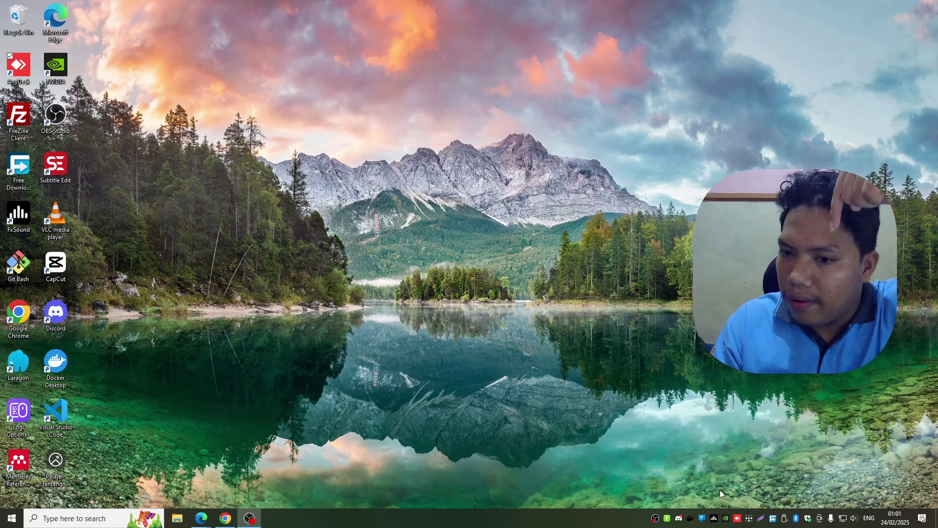
right_click(751, 519)
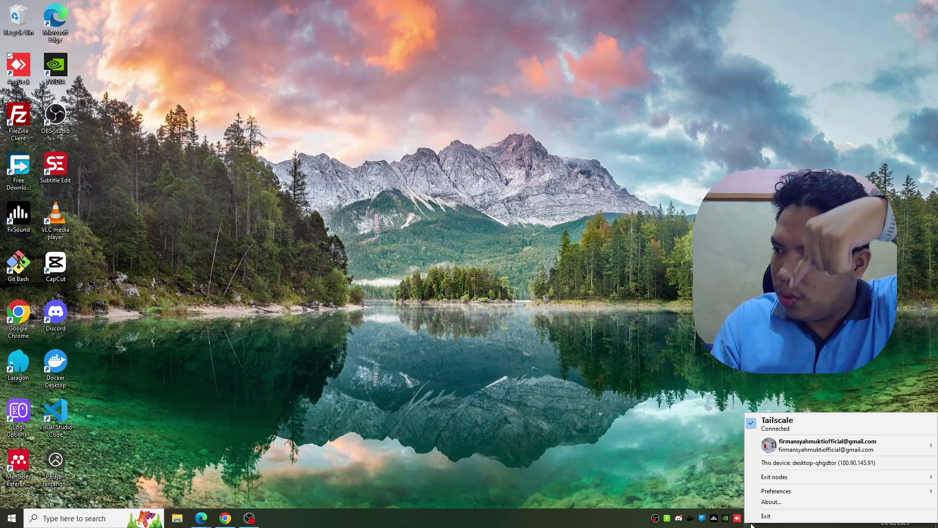
mouse_move(787, 474)
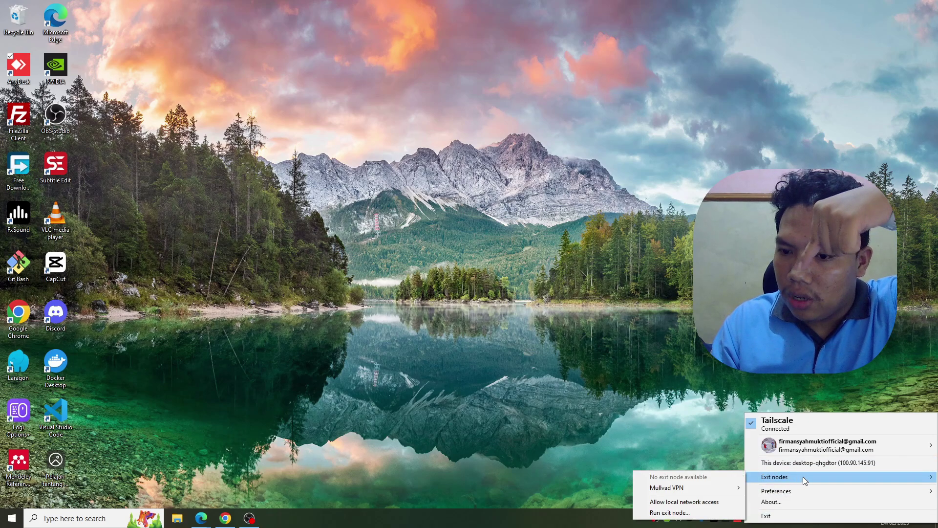
mouse_move(809, 447)
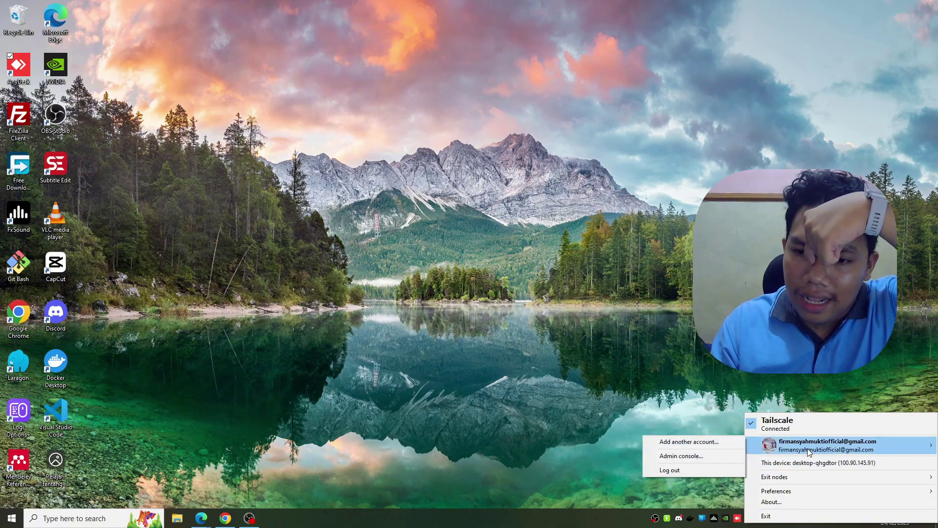
left_click(713, 470)
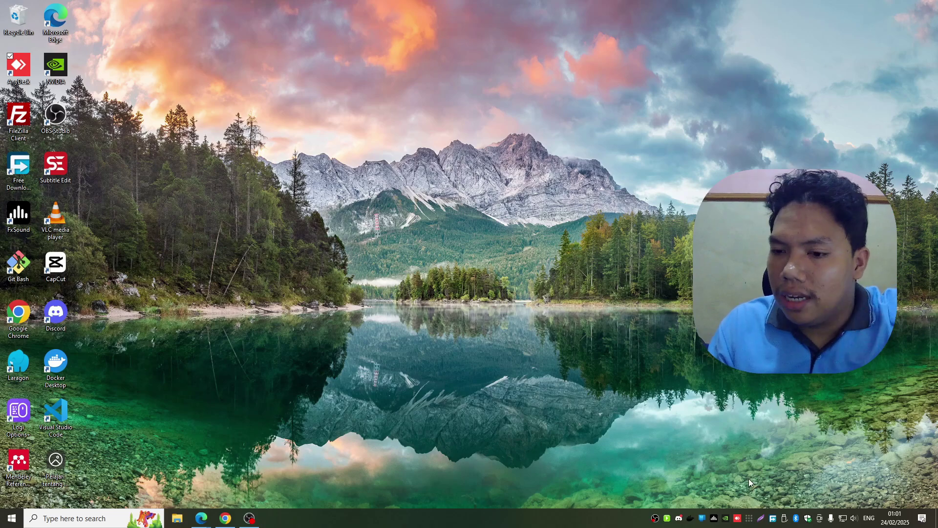
- Log in again from Tailscale's notification-area menu, connect this computer to the other Google account's tailnet and minimize the browser
left_click(751, 519)
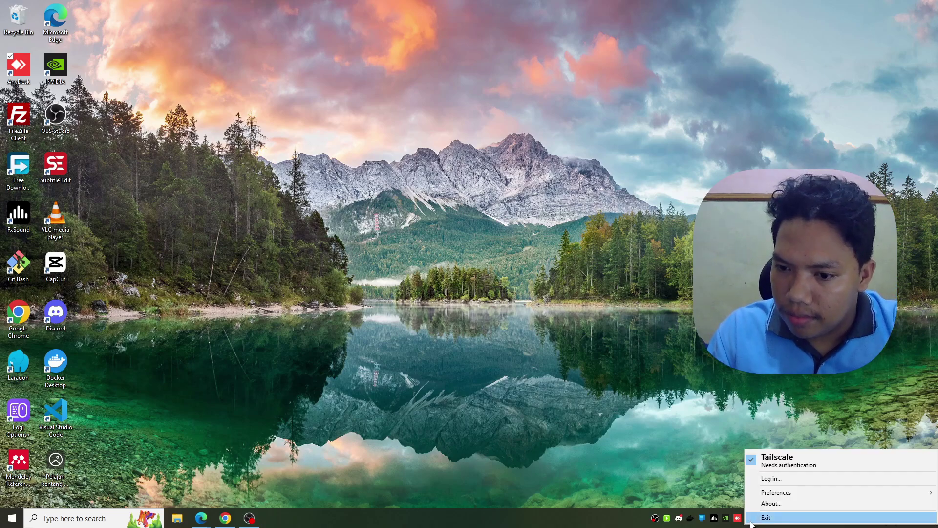
left_click(766, 477)
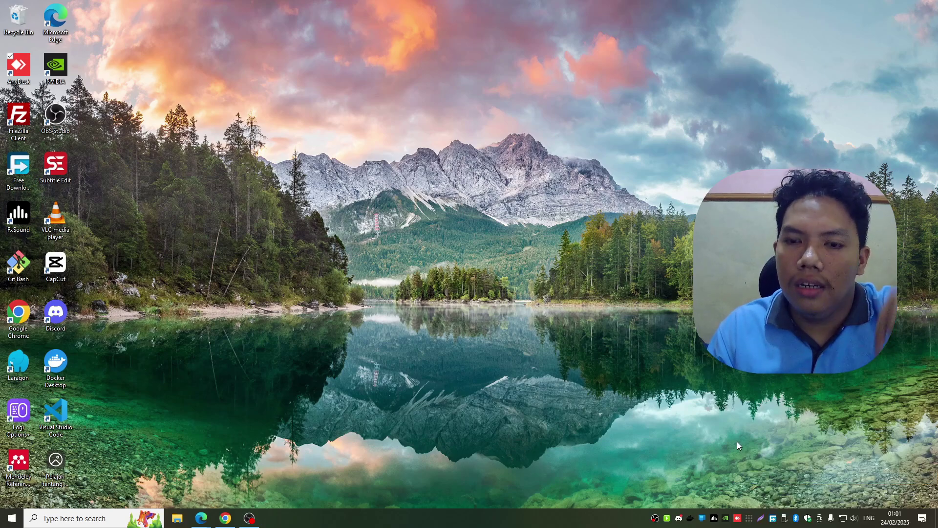
left_click(749, 519)
left_click(769, 474)
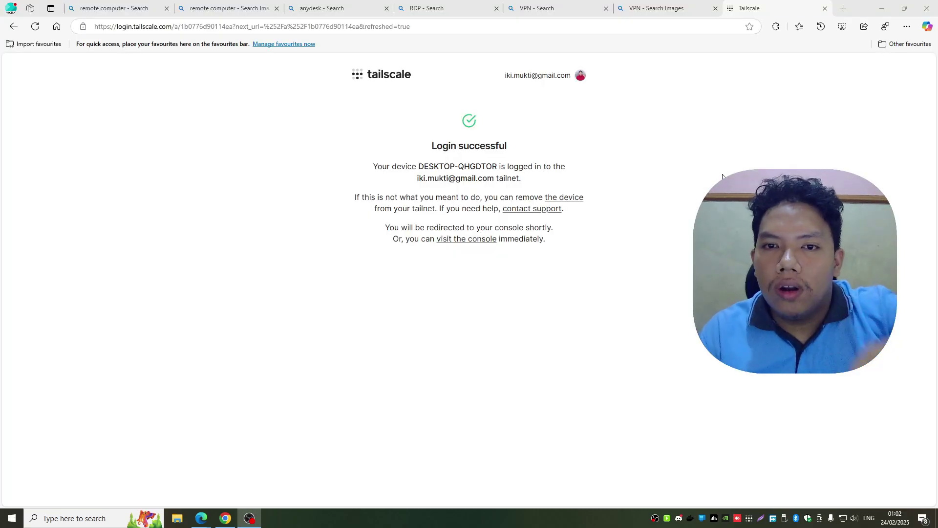
left_click(882, 9)
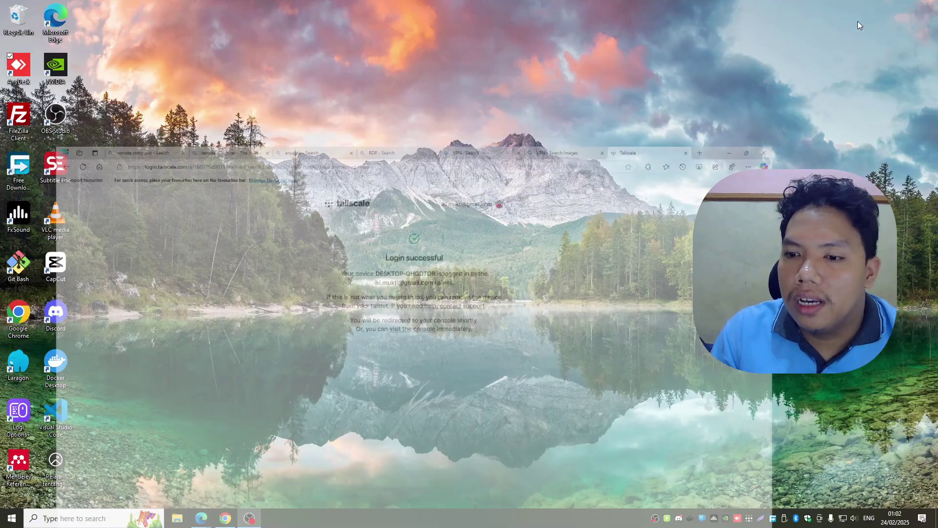
- Review exit nodes and the account's own network devices in Tailscale's notification-area menu, and choose the mukti-toolman device
left_click(750, 521)
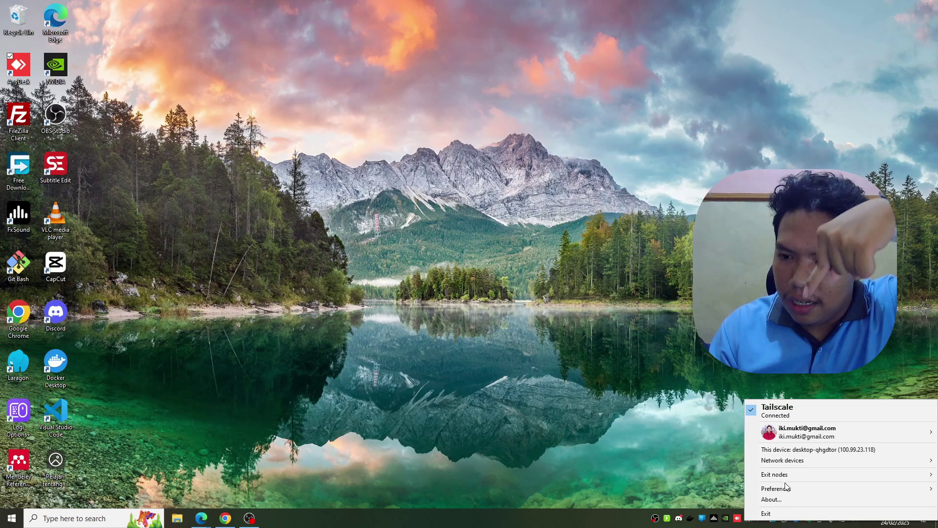
mouse_move(790, 477)
mouse_move(782, 461)
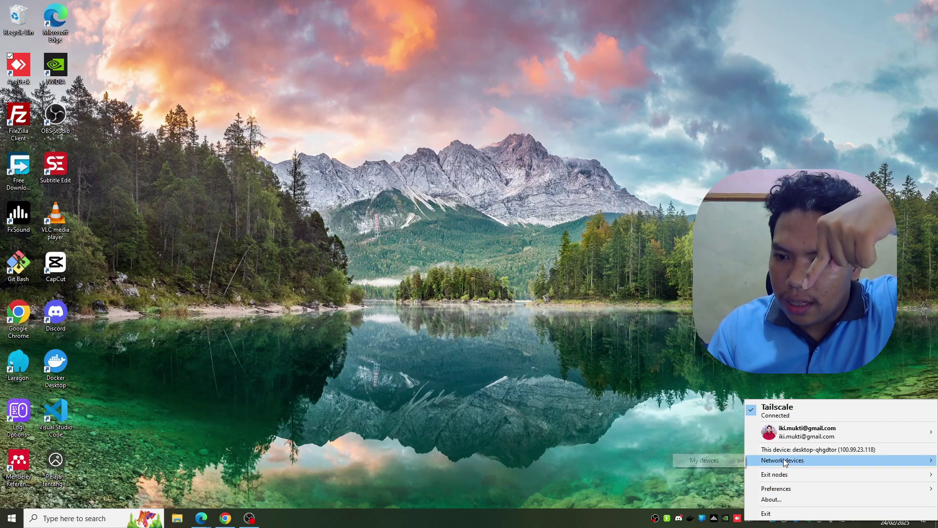
mouse_move(720, 462)
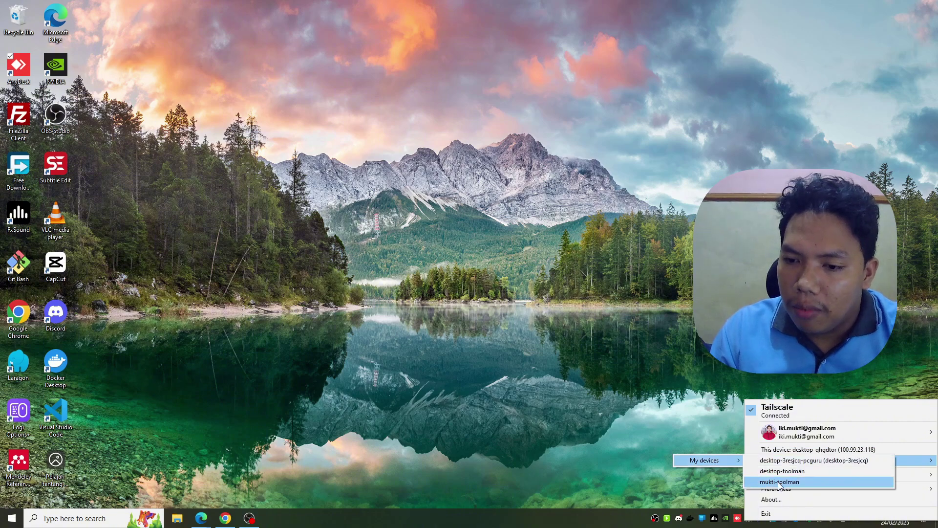
left_click(779, 482)
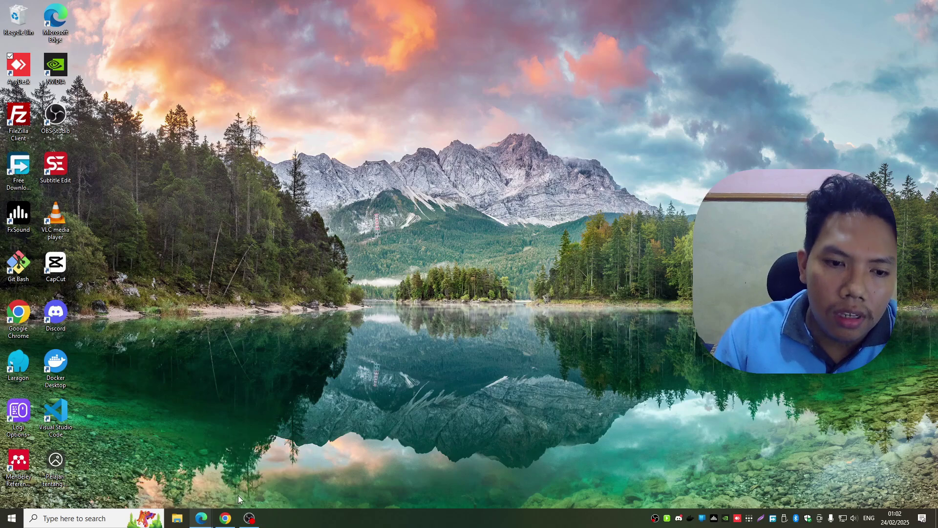
- Return to the browser and examine the Machines list in the Tailscale admin console for addresses and connection status
left_click(201, 518)
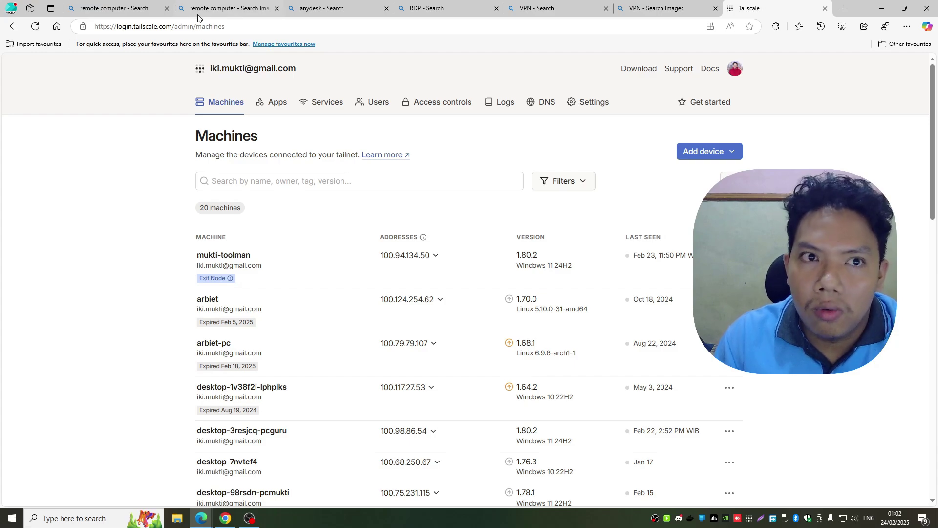
scroll(336, 188, "down", 5)
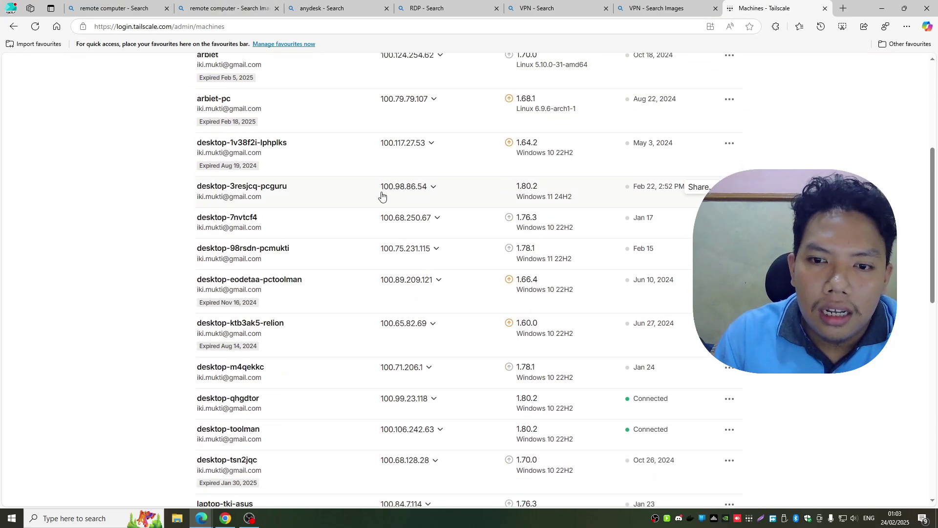
scroll(565, 211, "up", 5)
scroll(577, 241, "down", 3)
scroll(577, 242, "down", 7)
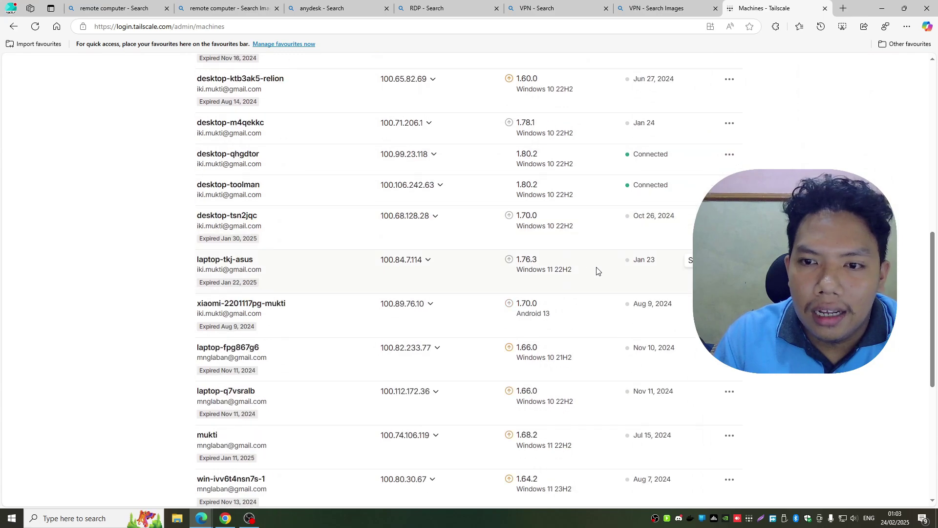
- Identify this computer in Tailscale's notification-area menu, copy desktop-toolman's IPv4 address from the Machines list and minimize the browser
scroll(690, 225, "down", 4)
scroll(689, 234, "up", 6)
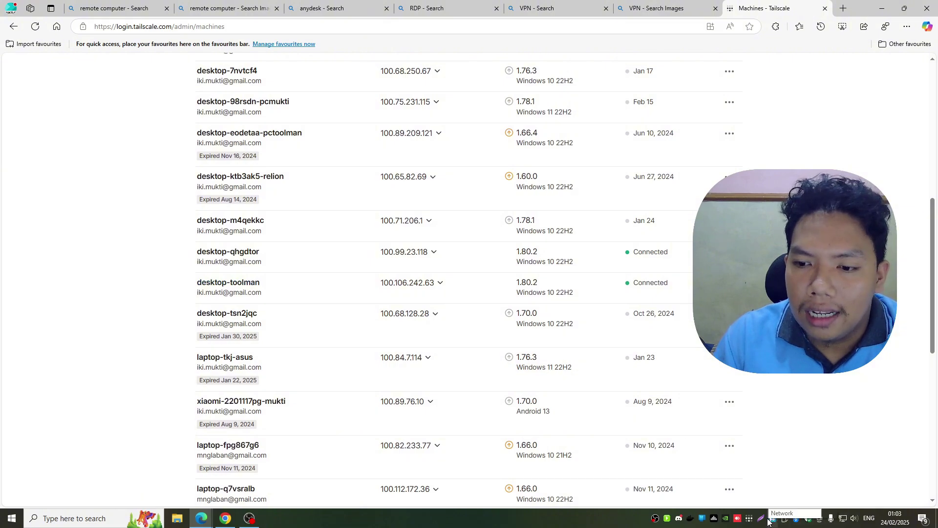
left_click(749, 518)
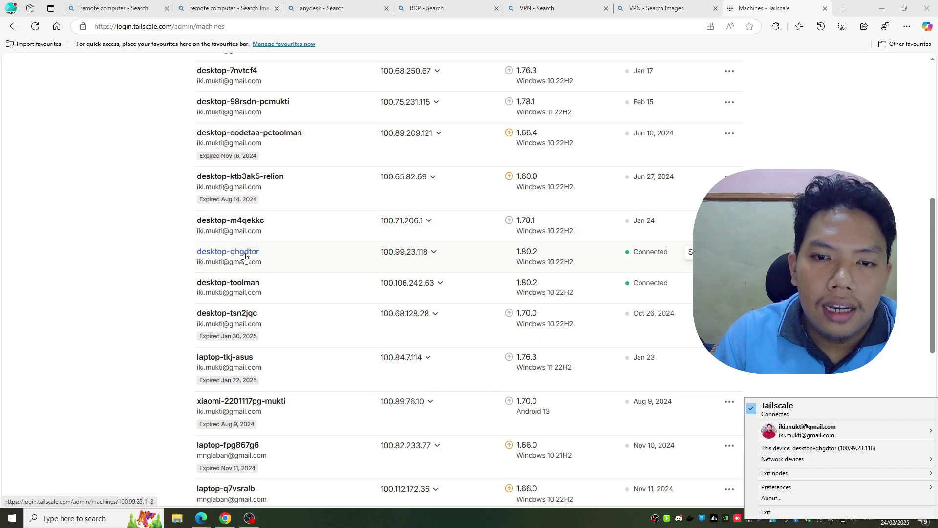
left_click(411, 285)
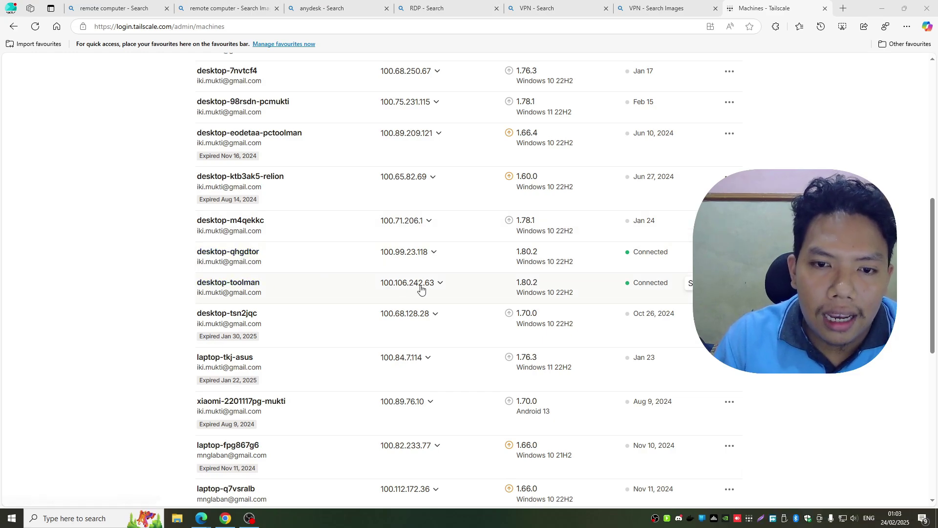
left_click(462, 263)
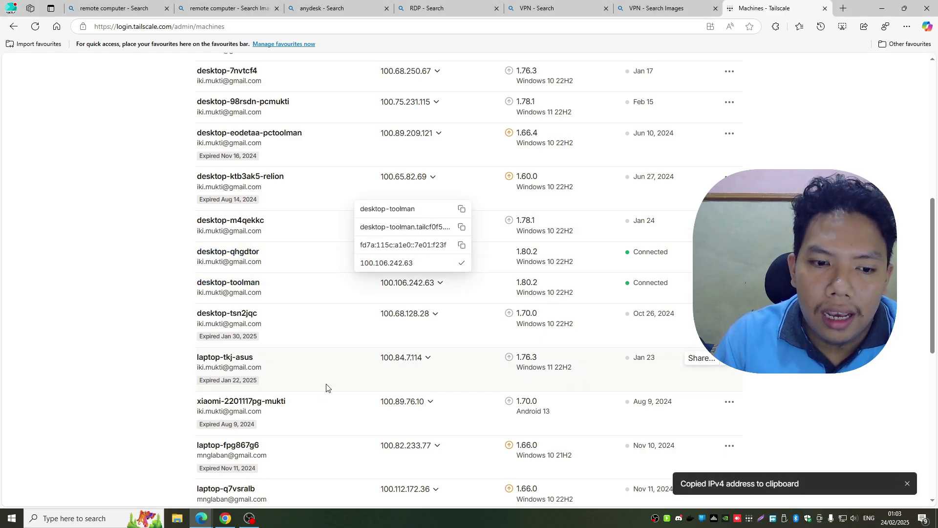
left_click(882, 9)
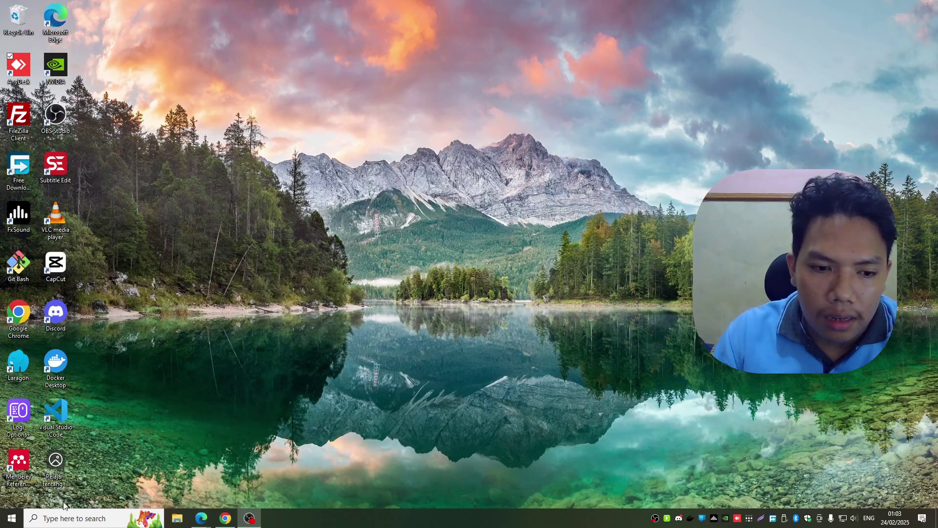
- Open Remote Desktop Connection and start a connection to the copied address 100.106.242.63
left_click(75, 517)
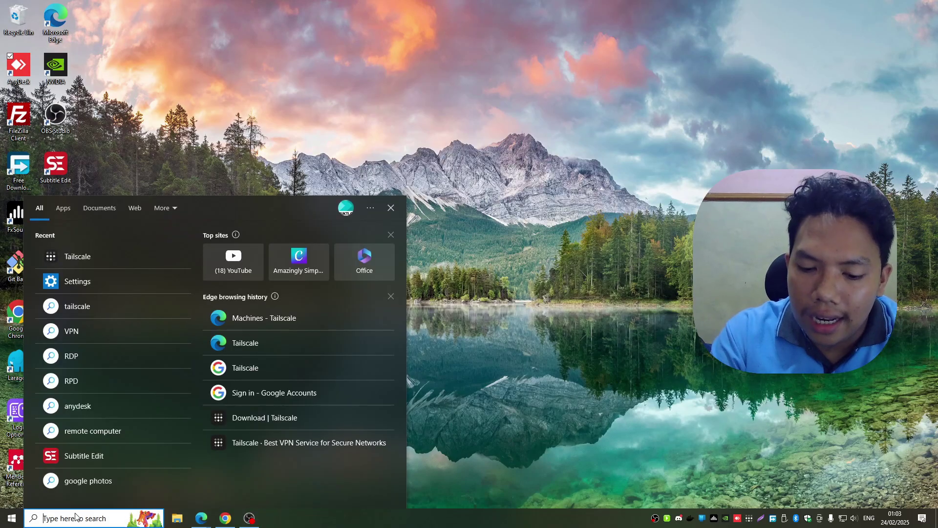
type("remote desktop")
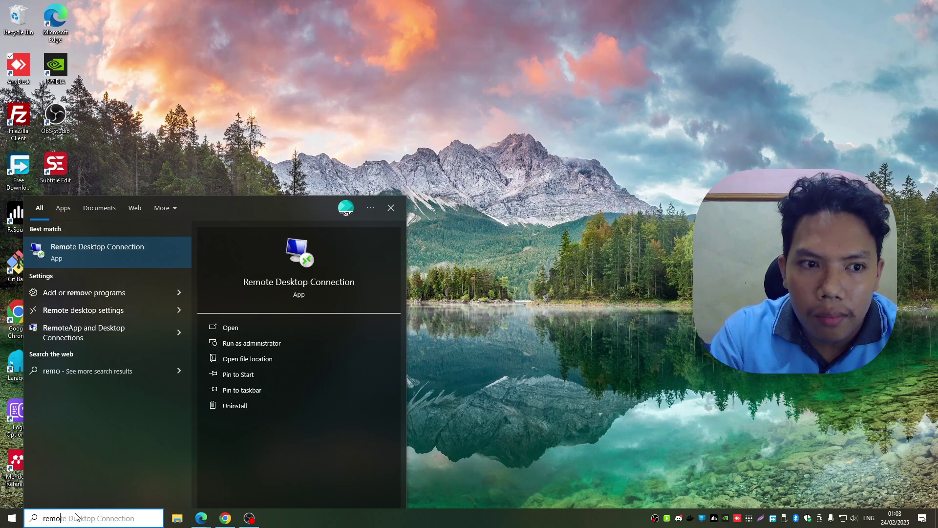
key("Return")
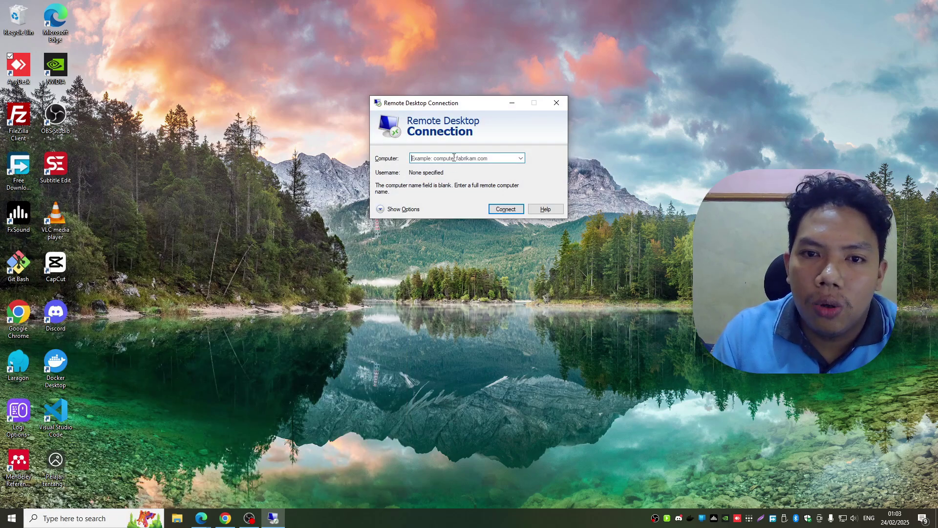
key("ctrl+v")
left_click(504, 210)
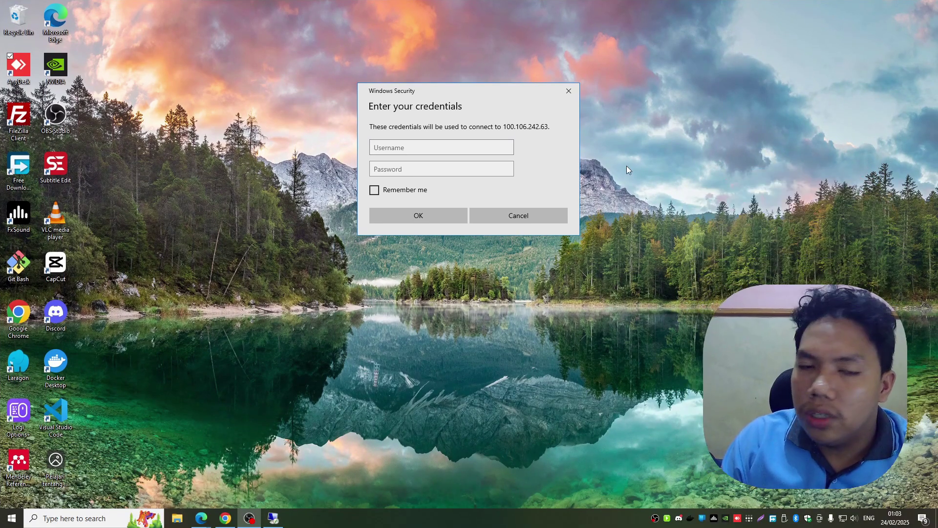
- Submit the remote computer's credentials with TOOLMAN-PC as the username and the account password
left_click(435, 145)
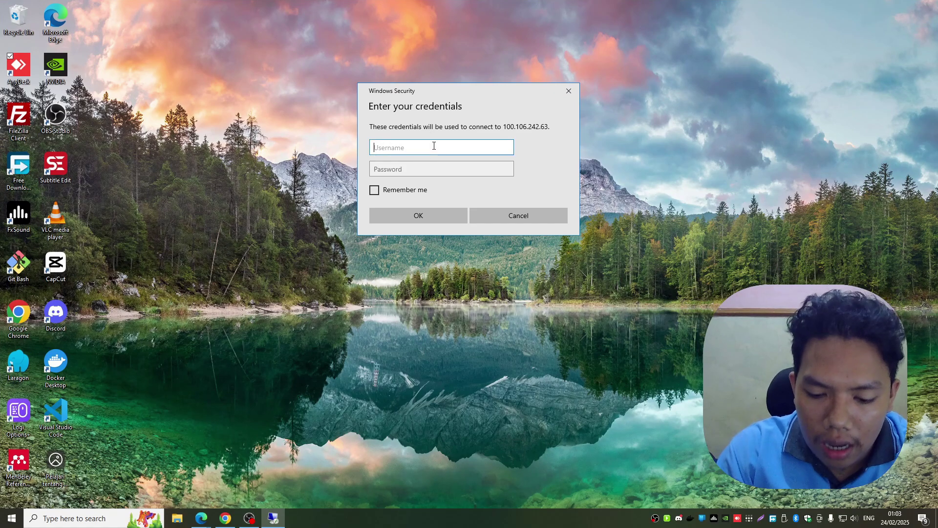
type("TO")
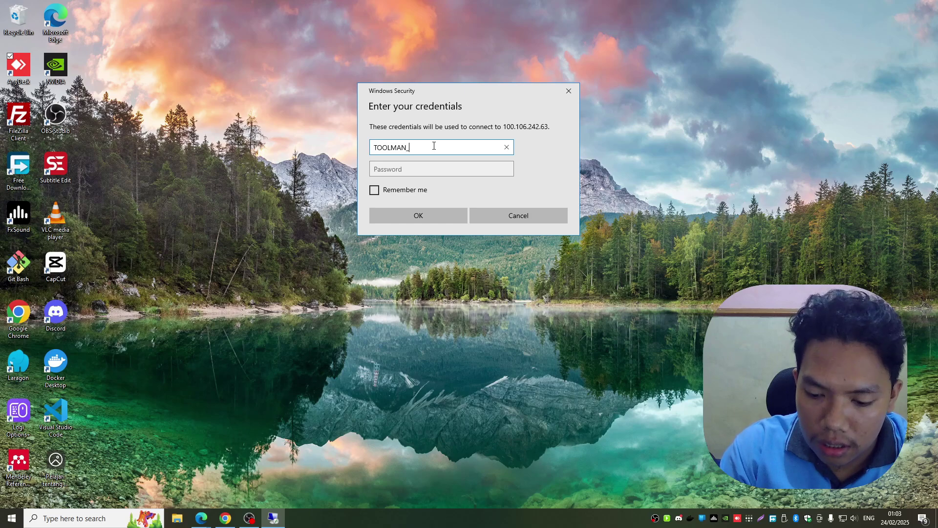
type("OLMAN-P")
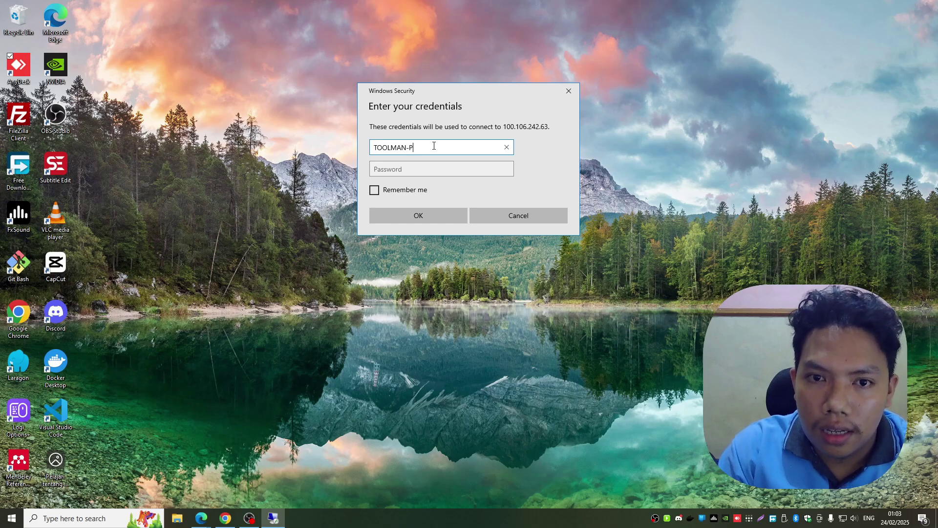
type("C")
key("Tab")
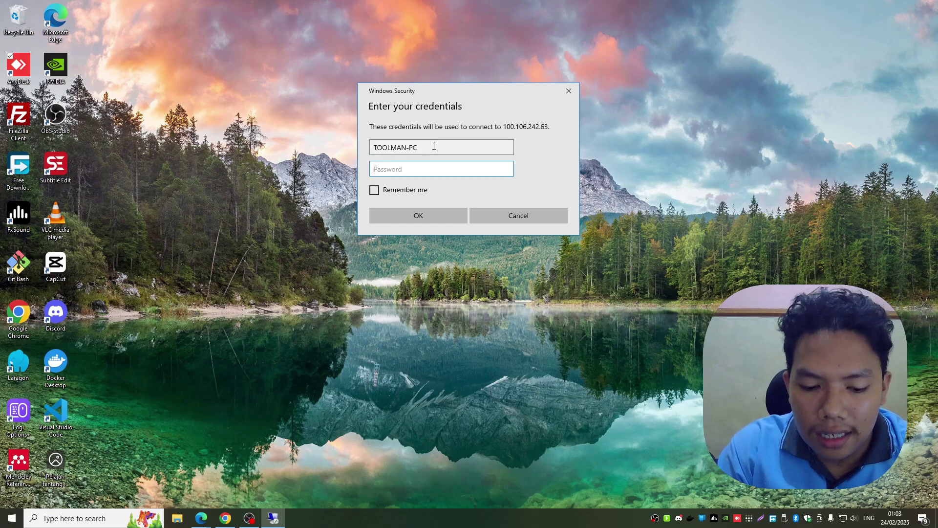
type("••")
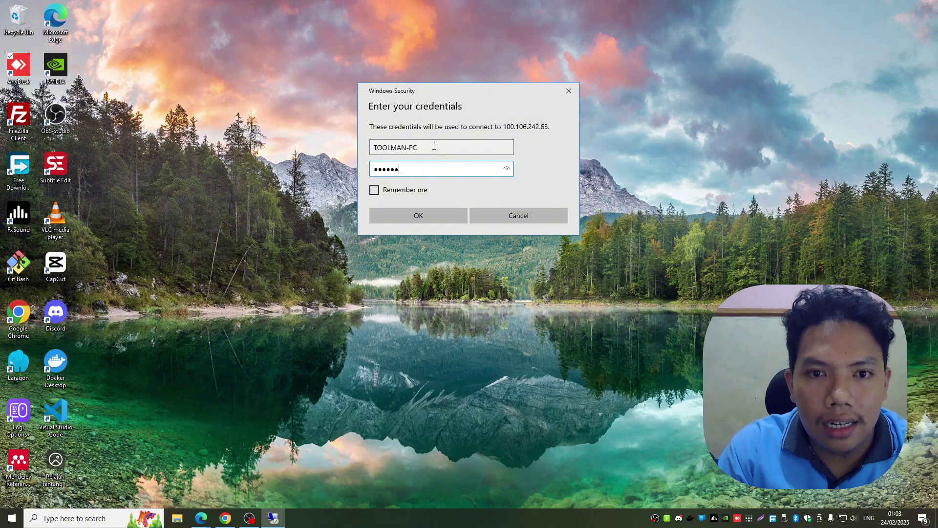
left_click(421, 213)
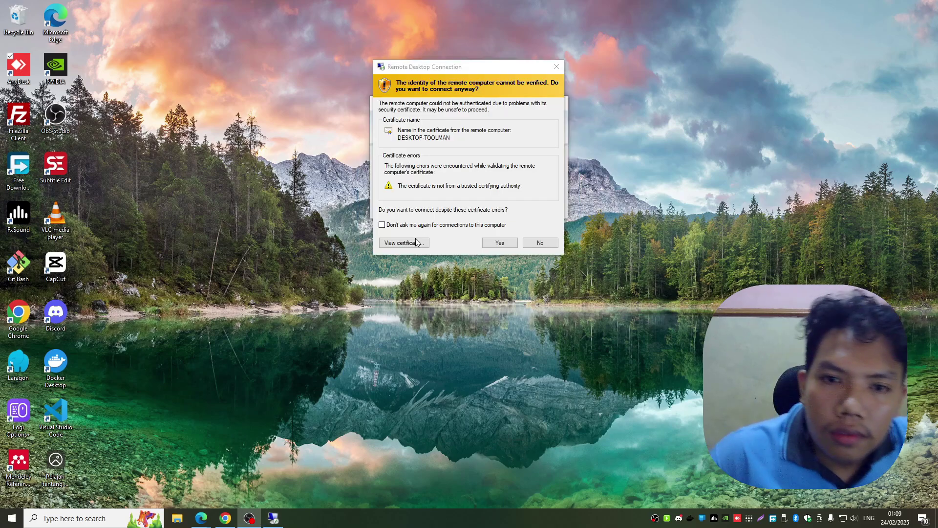
- Accept DESKTOP-TOOLMAN's untrusted certificate to connect, and close the Tailscale and Task Manager windows on the remote desktop
left_click_drag(414, 67, 594, 105)
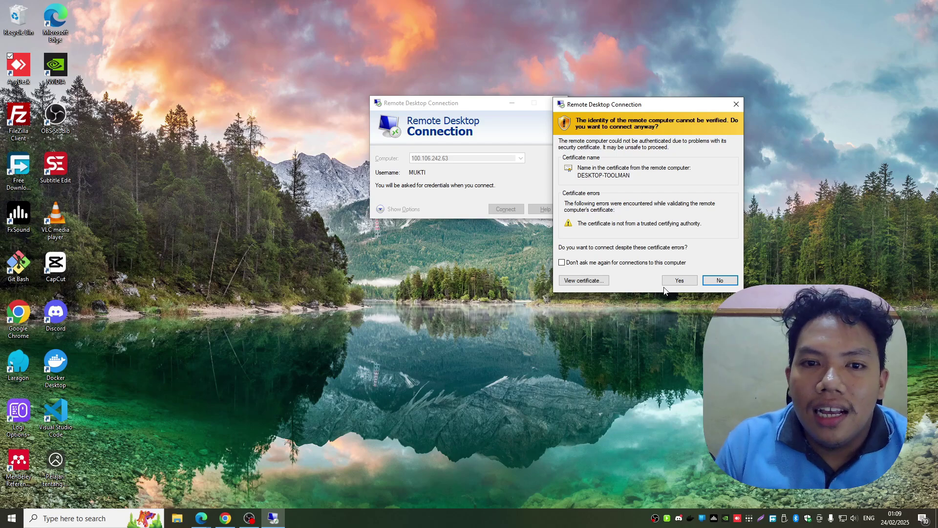
left_click(679, 280)
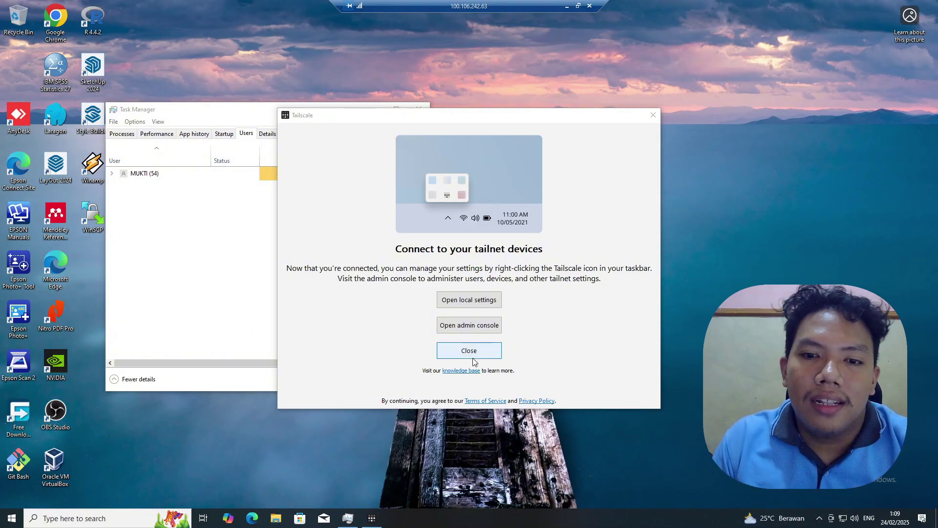
left_click(470, 356)
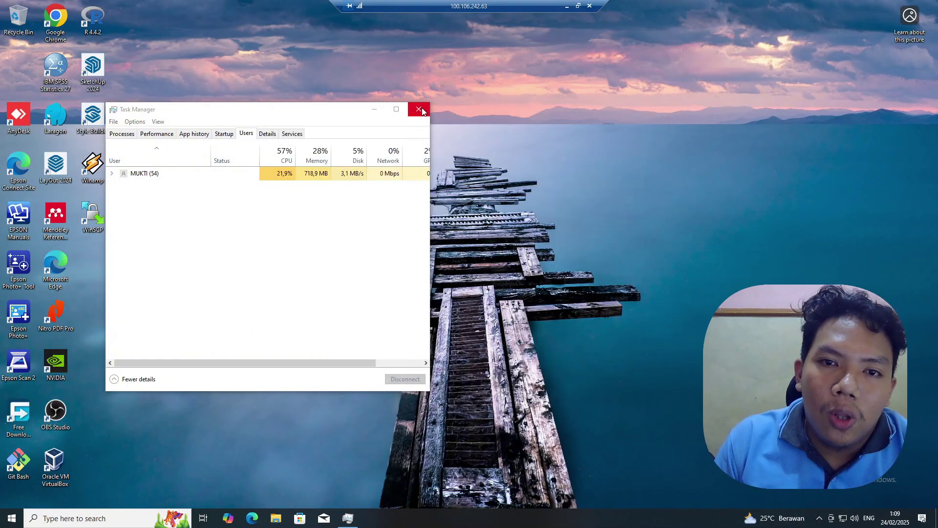
left_click(420, 109)
- Take the remote session out of full screen and place its window over the local desktop
double_click(499, 4)
left_click_drag(477, 101, 454, 1)
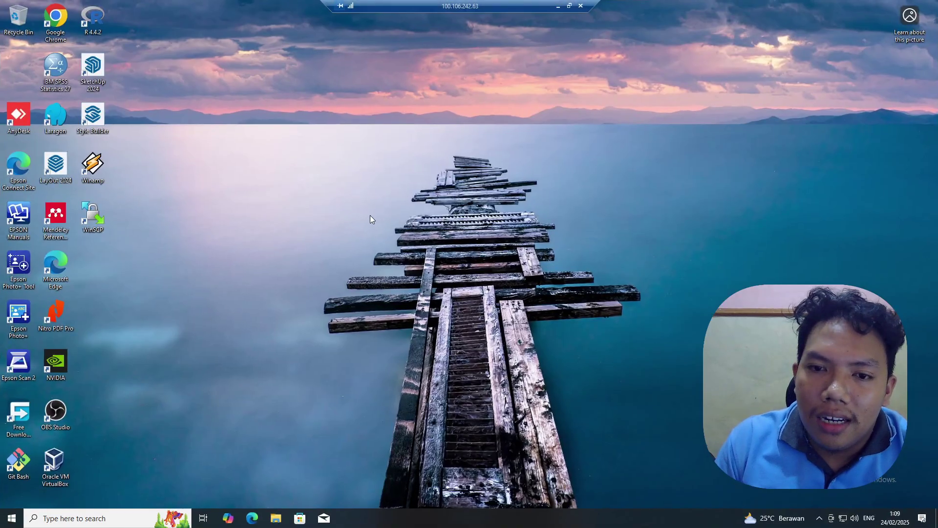
left_click(568, 5)
left_click_drag(392, 75, 361, 77)
- Open Task Manager on the local computer and place its Performance view beside the remote session window
right_click(673, 165)
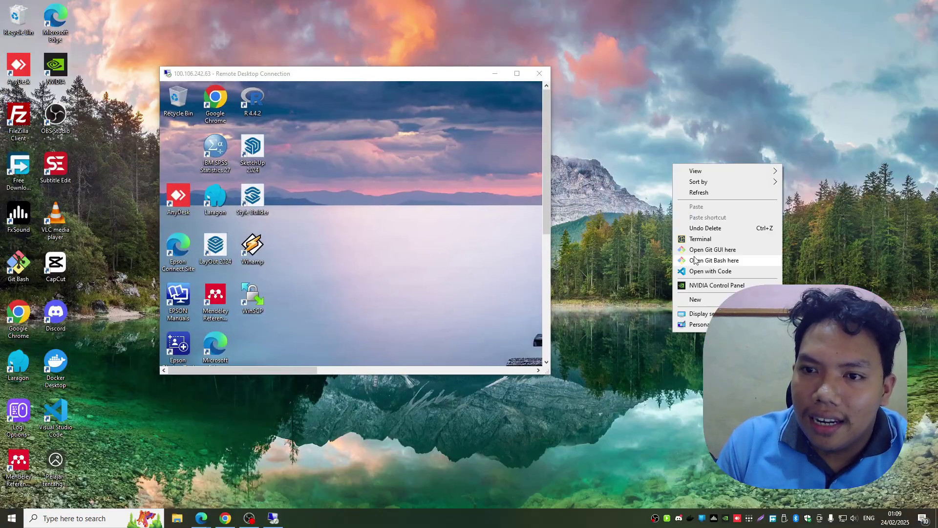
right_click(524, 517)
left_click(549, 479)
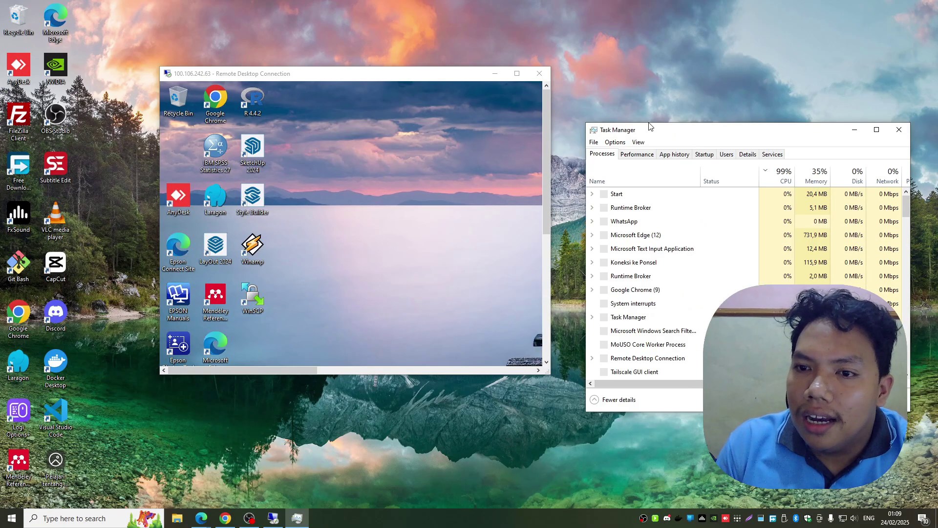
left_click(605, 145)
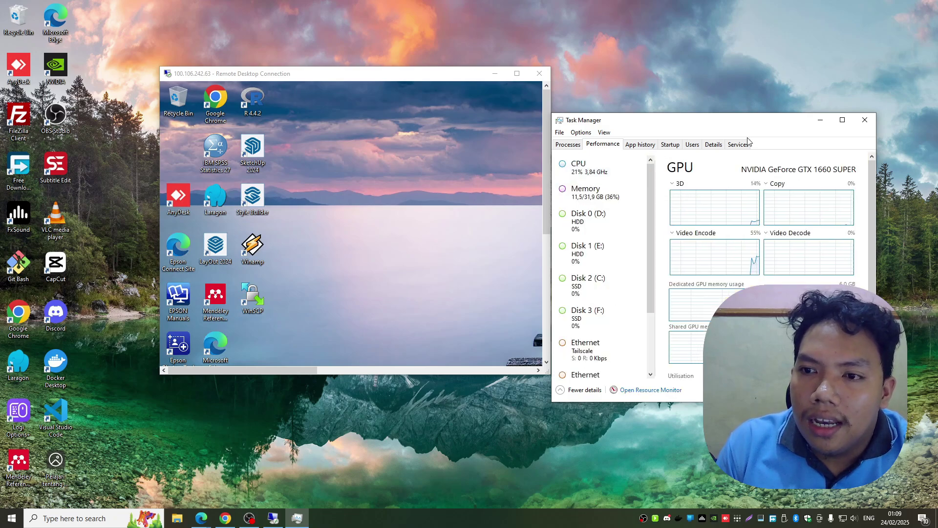
left_click_drag(718, 130, 751, 131)
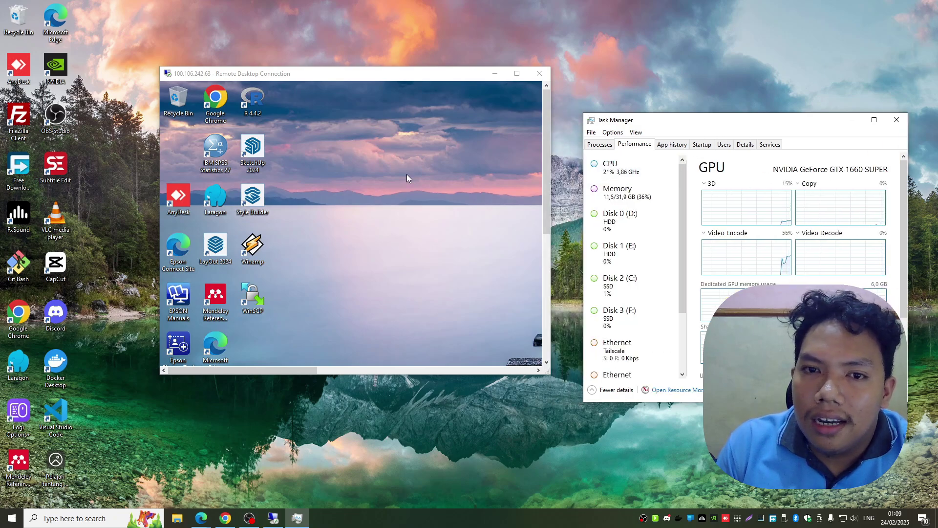
- Return the remote session to full screen and examine CPU performance in the remote computer's Task Manager
left_click(516, 73)
right_click(489, 132)
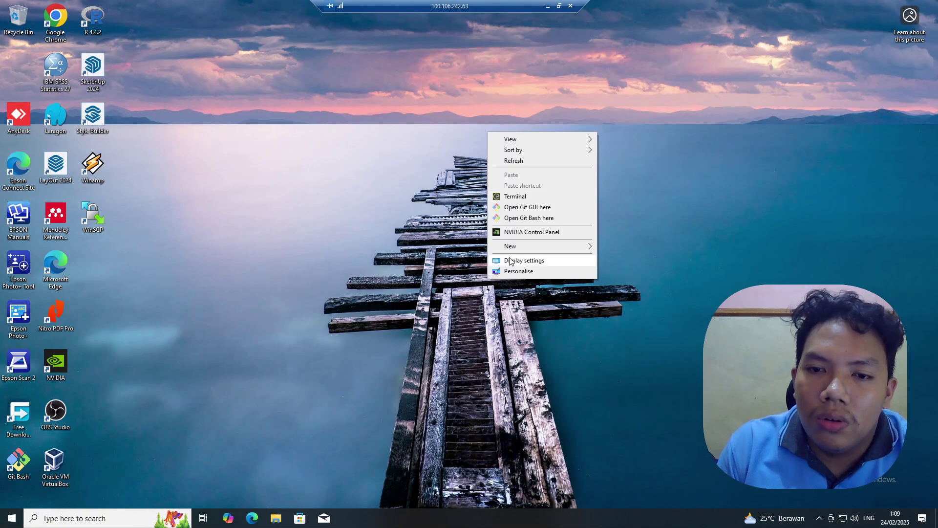
right_click(486, 519)
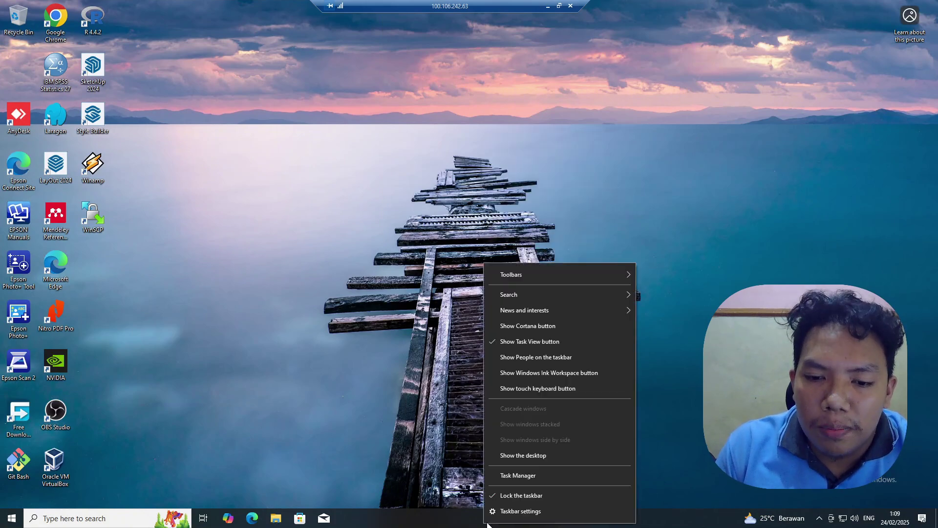
left_click(517, 481)
left_click(157, 134)
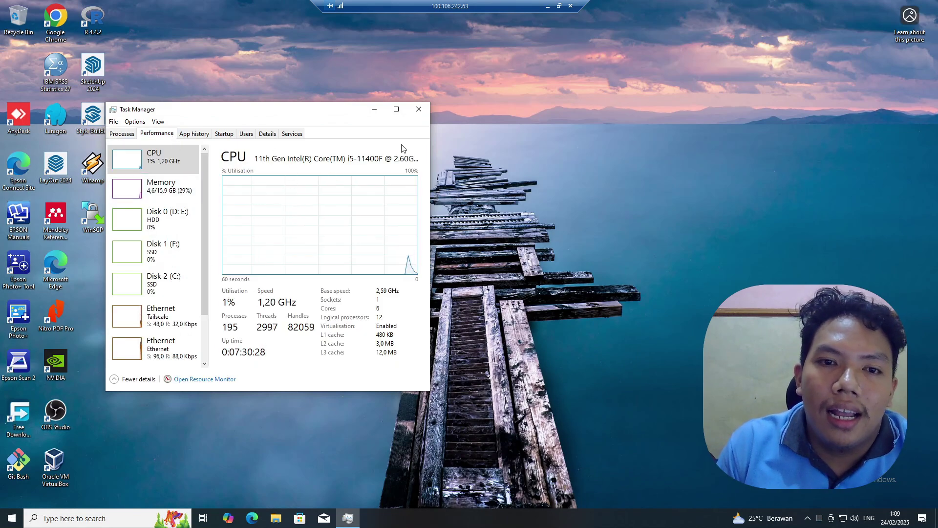
- Minimize and reopen the remote session, and disconnect it from 100.106.242.63
left_click(547, 6)
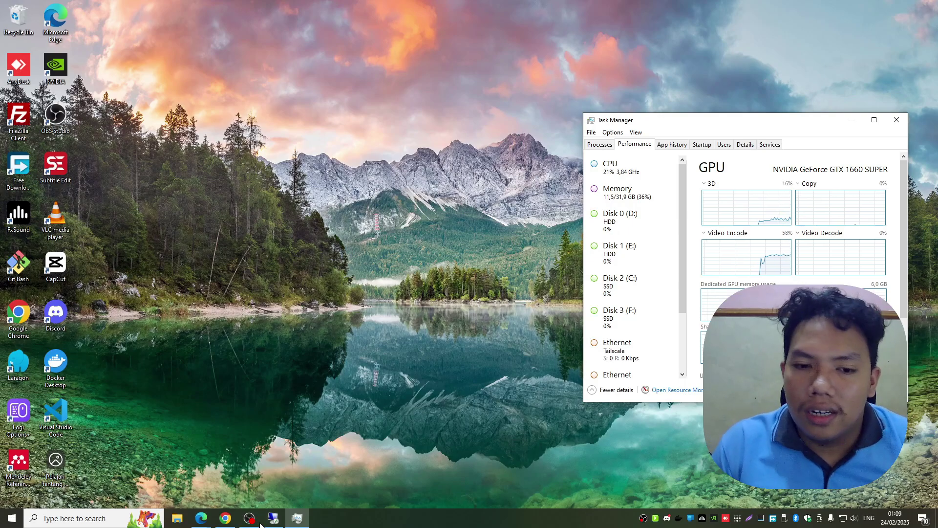
mouse_move(275, 525)
left_click(271, 474)
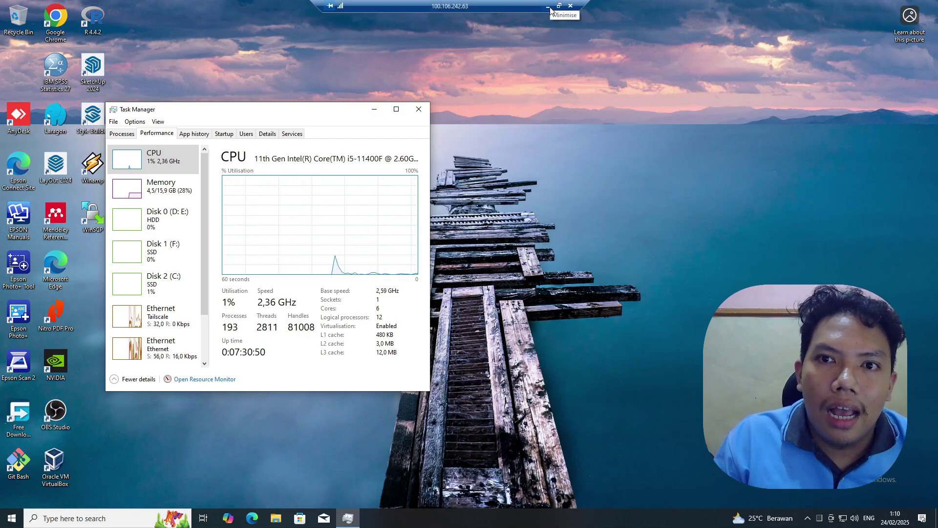
left_click(570, 6)
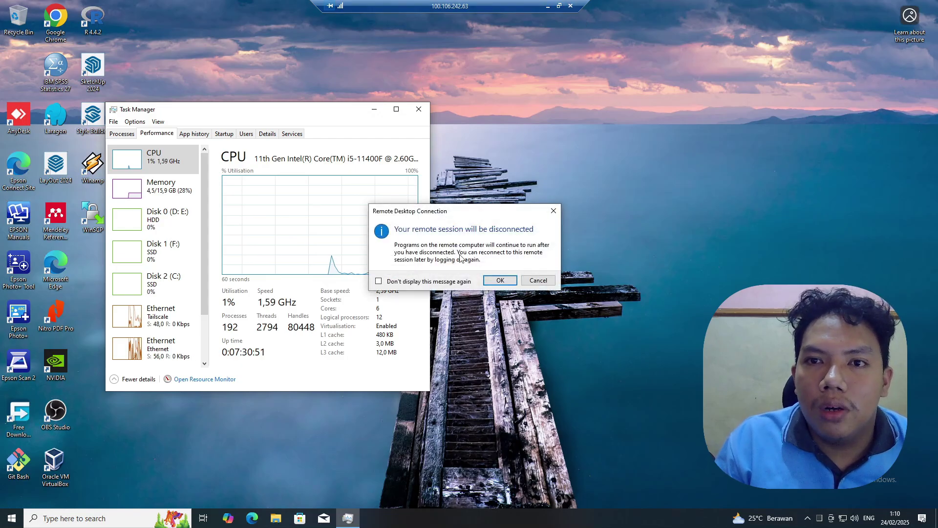
left_click(498, 281)
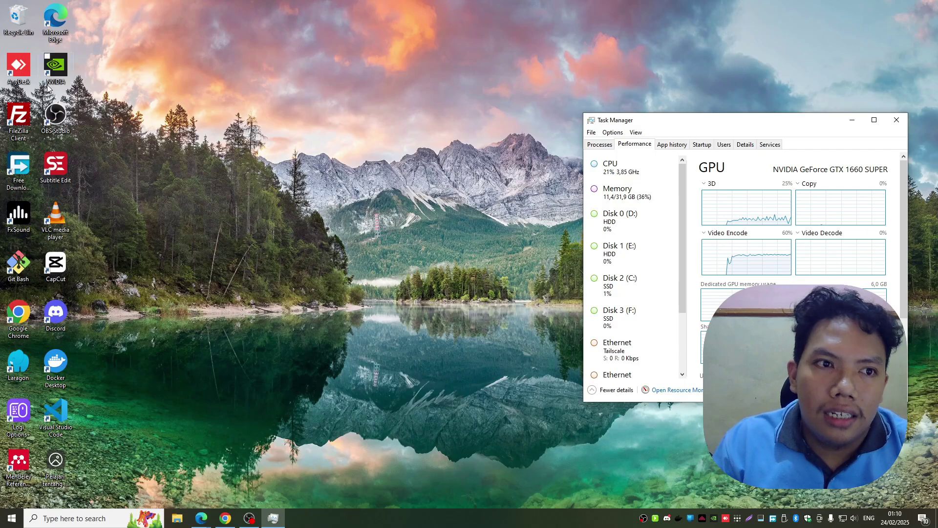
- View AnyDesk's main window and close it, and search the web for anydesk in a new browser tab
double_click(19, 67)
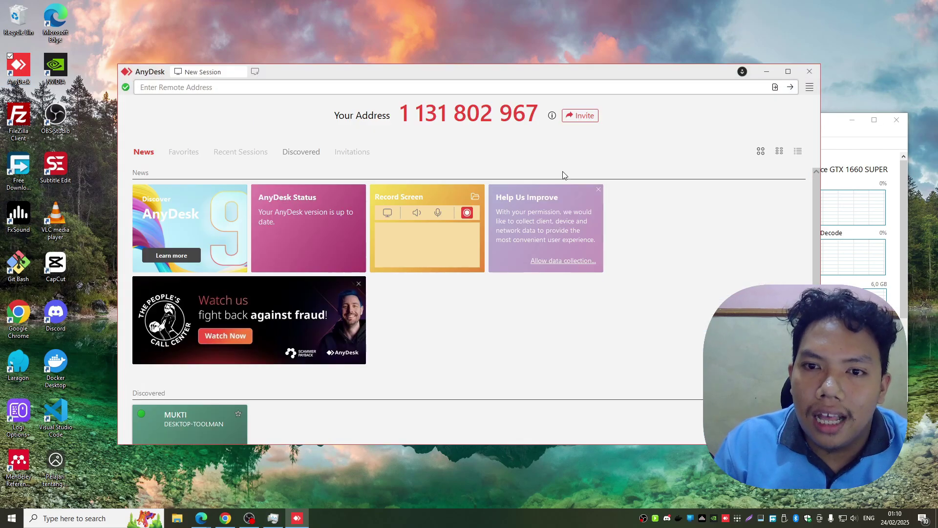
left_click(814, 71)
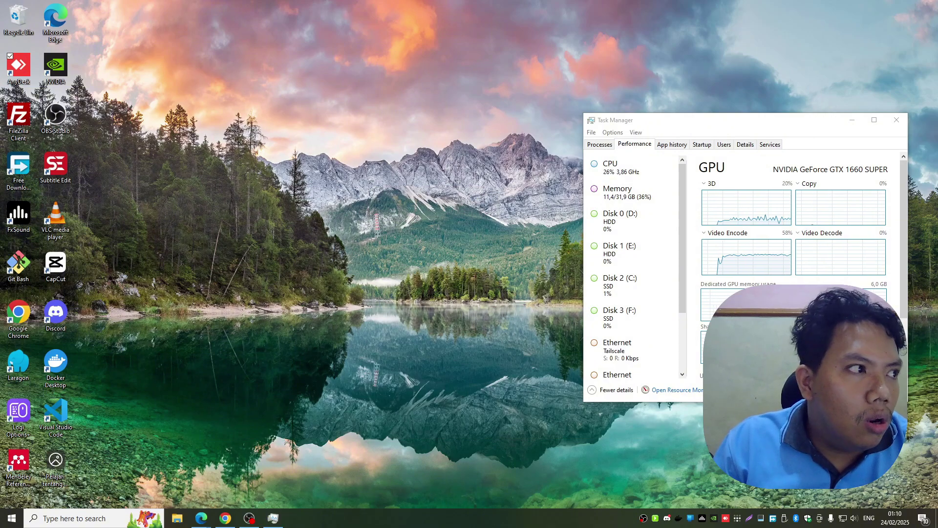
key("alt+Tab")
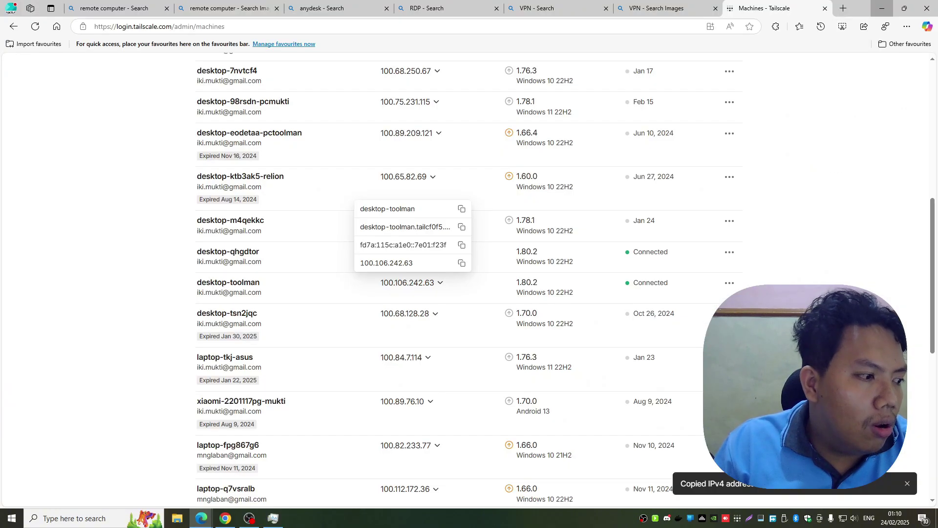
key("ctrl+t")
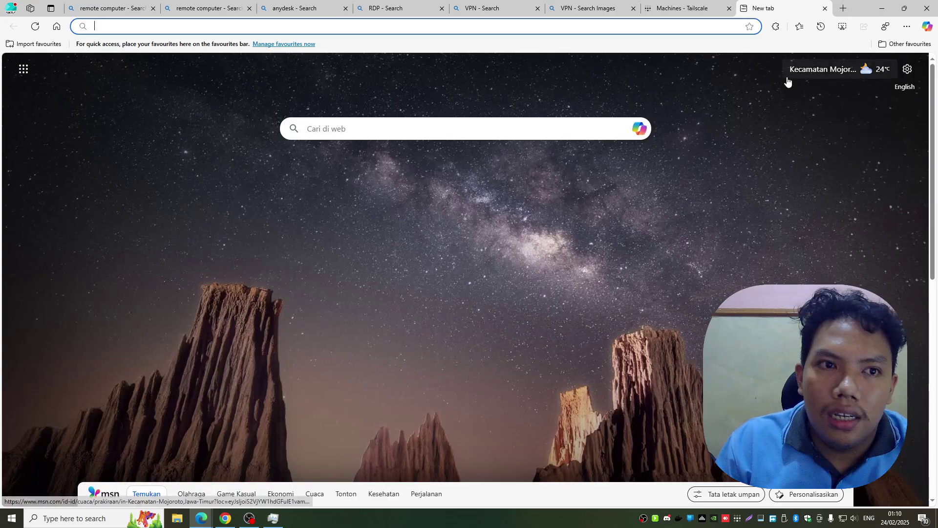
type("any")
key("Return")
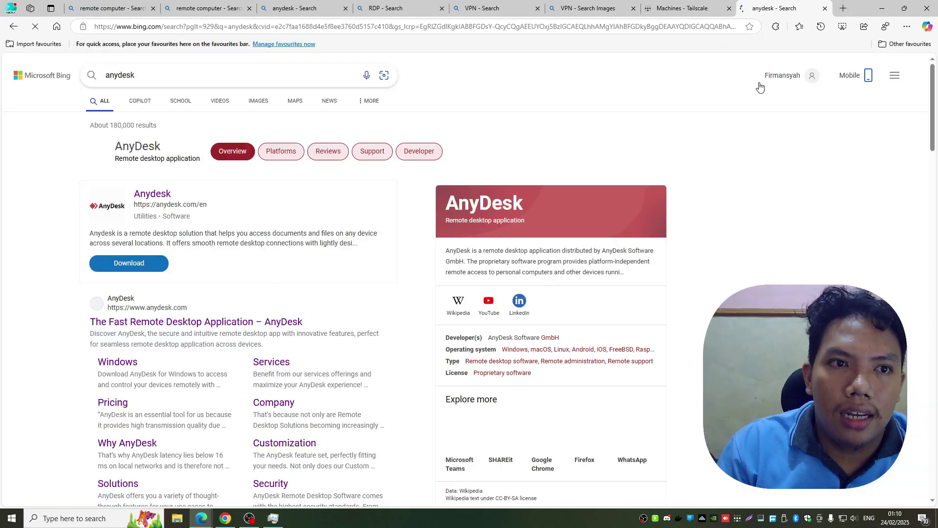
- Download AnyDesk.exe for Windows from anydesk.com into the Downloads folder
left_click(129, 361)
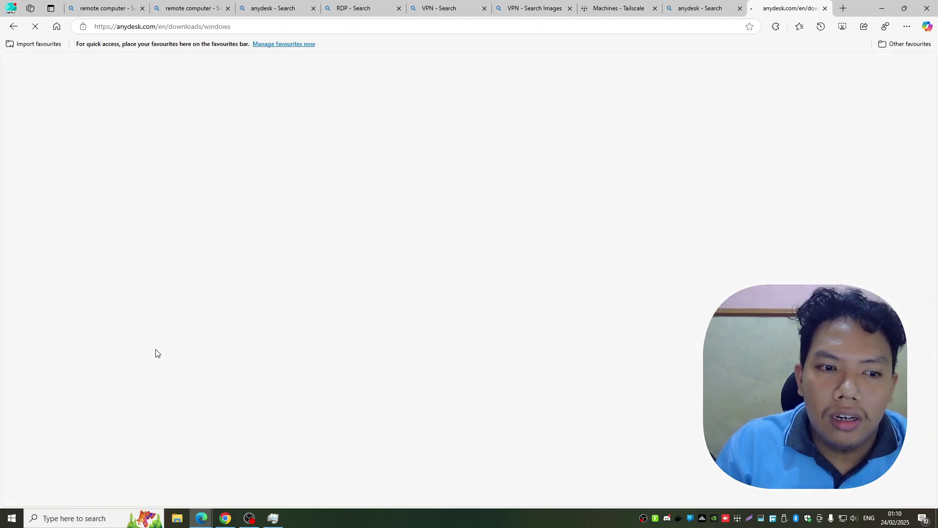
left_click(482, 273)
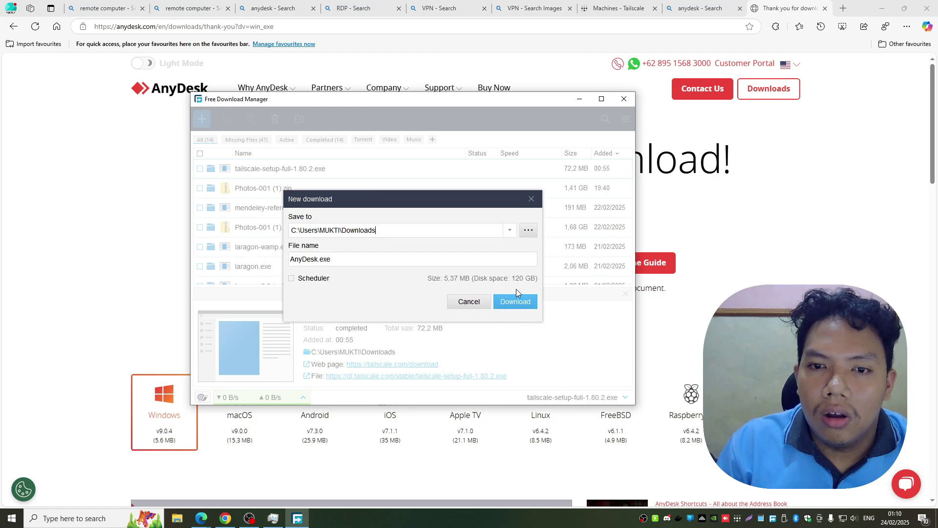
left_click(515, 287)
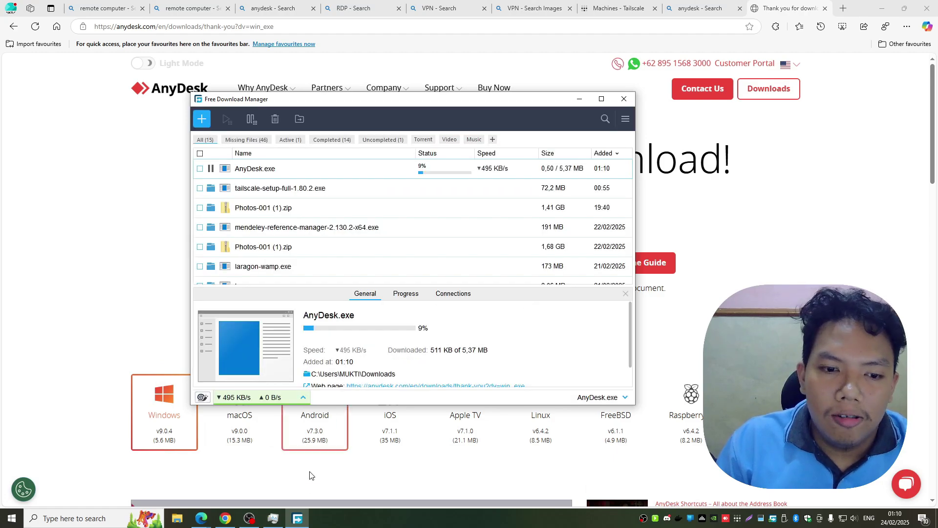
- Quit the AnyDesk instance running in the background and close its Settings window
right_click(726, 519)
left_click(777, 251)
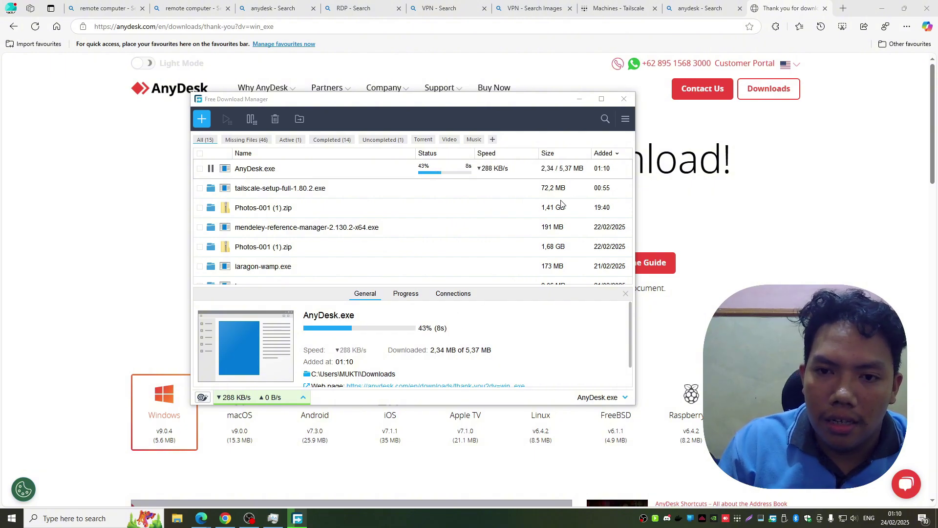
left_click(11, 518)
right_click(726, 519)
left_click(673, 501)
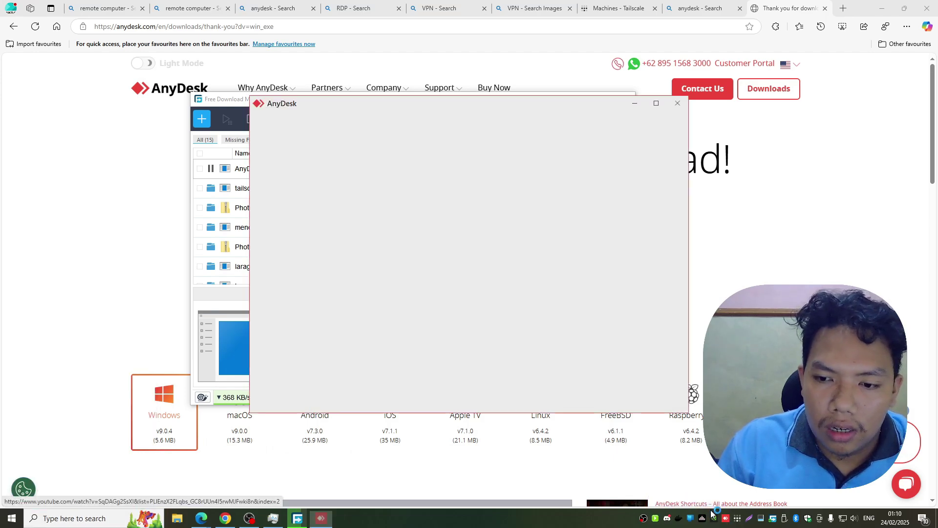
right_click(726, 518)
left_click(702, 509)
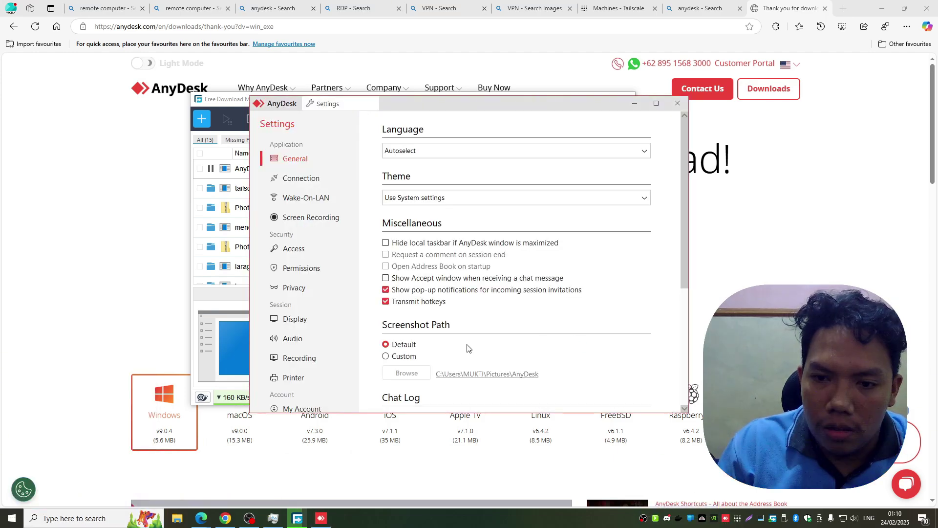
left_click(677, 103)
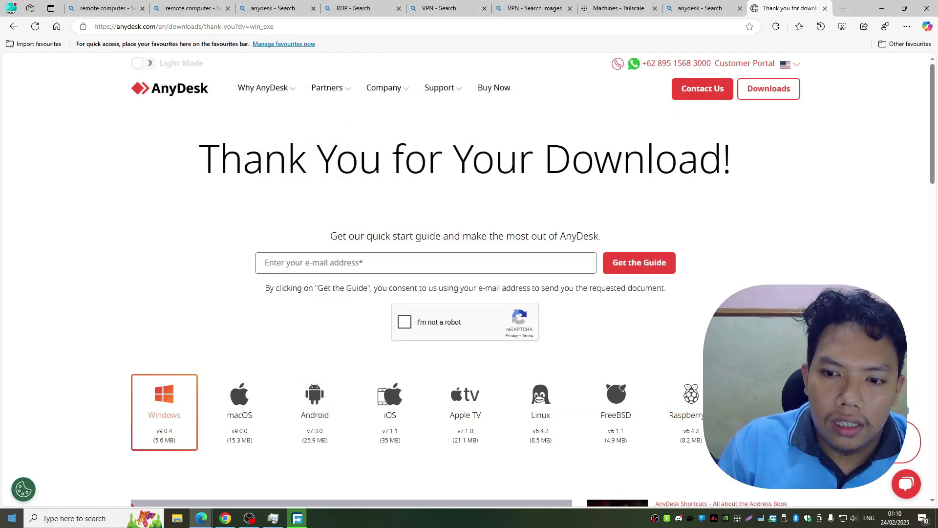
- Find the installed AnyDesk app and uninstall it, keeping its configuration files
left_click(11, 519)
type("any")
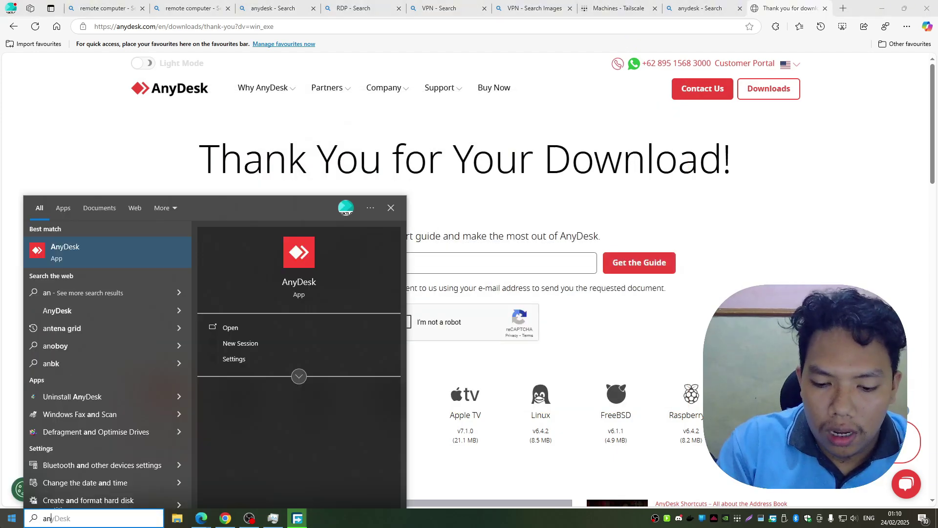
right_click(125, 240)
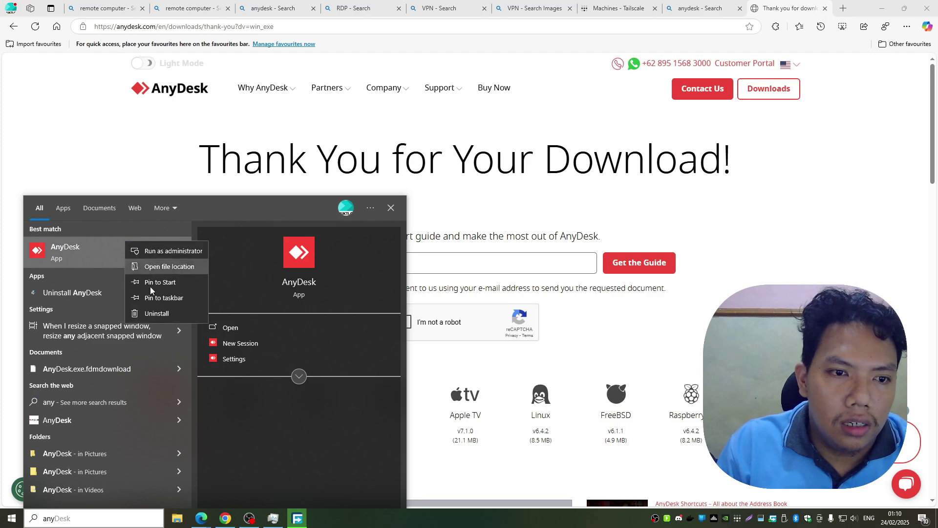
left_click(154, 313)
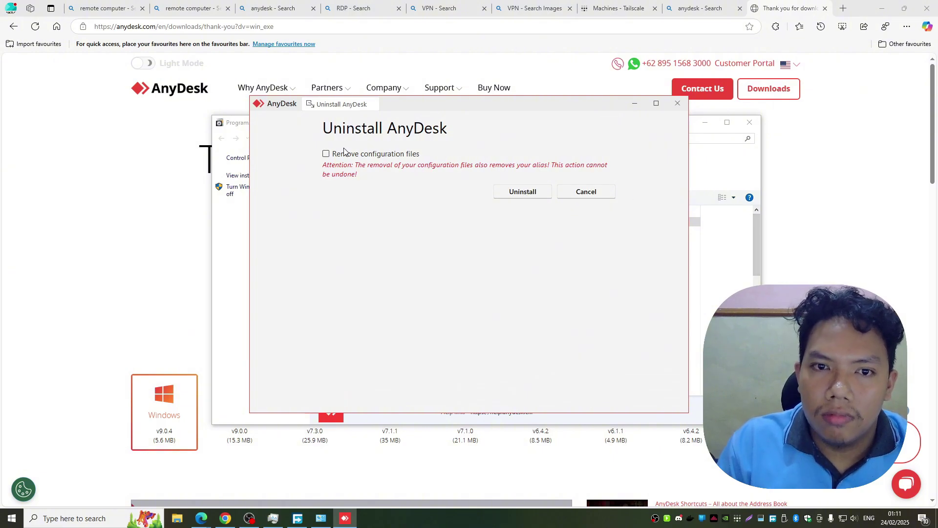
left_click(326, 154)
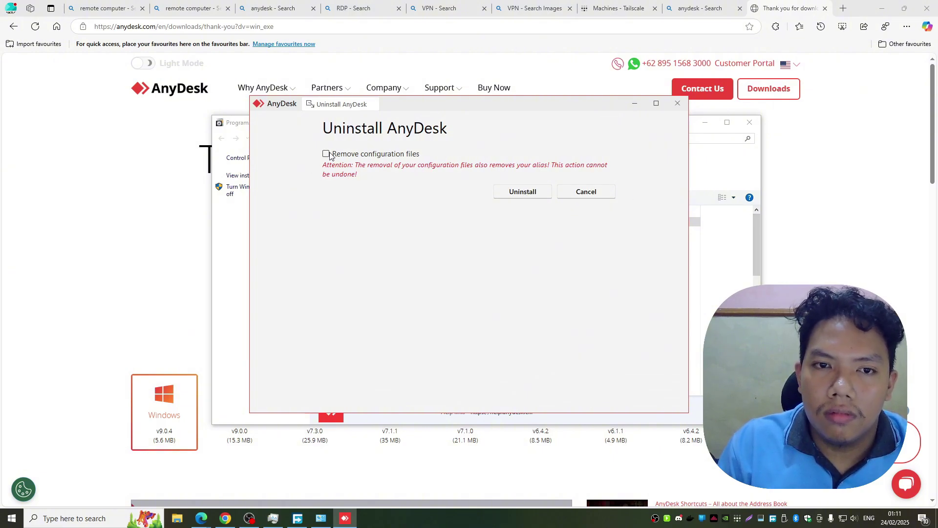
key("Return")
- Refresh the installed programs list in Programs and Features and close the window
right_click(734, 239)
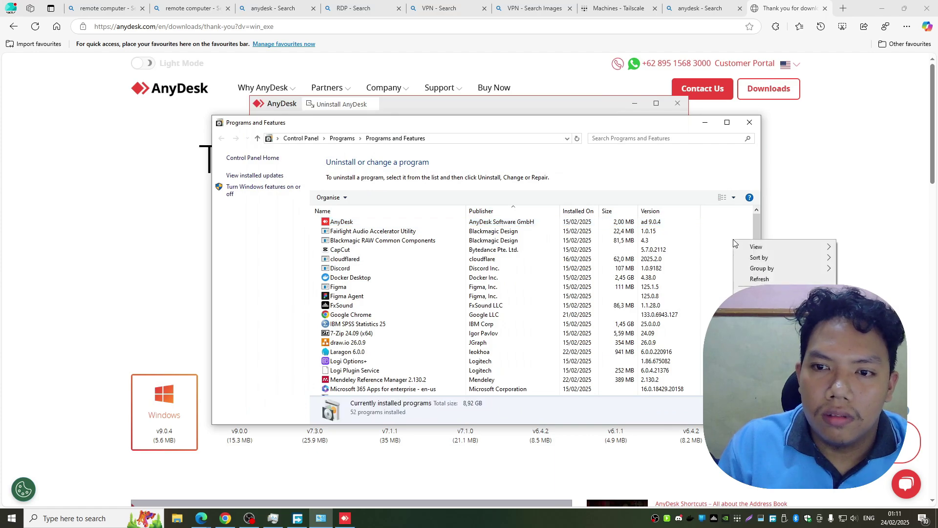
left_click(758, 279)
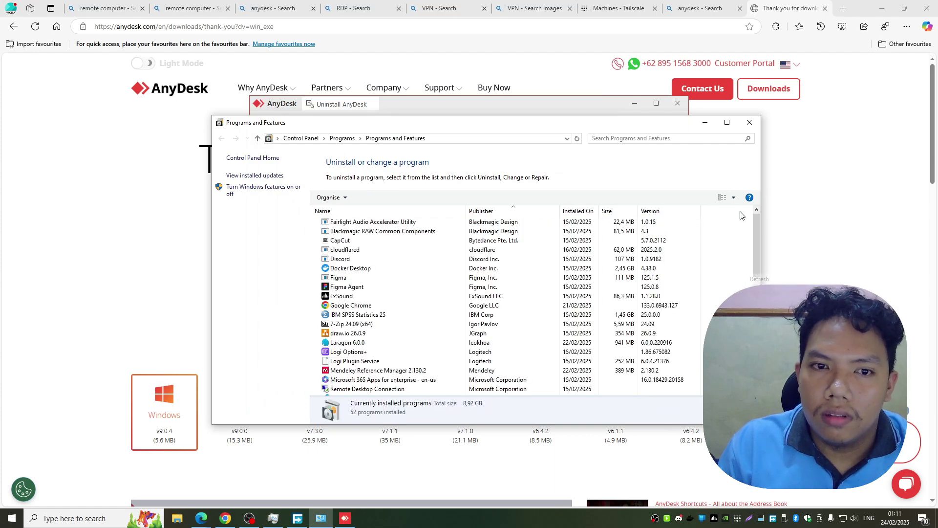
left_click(750, 122)
left_click(597, 204)
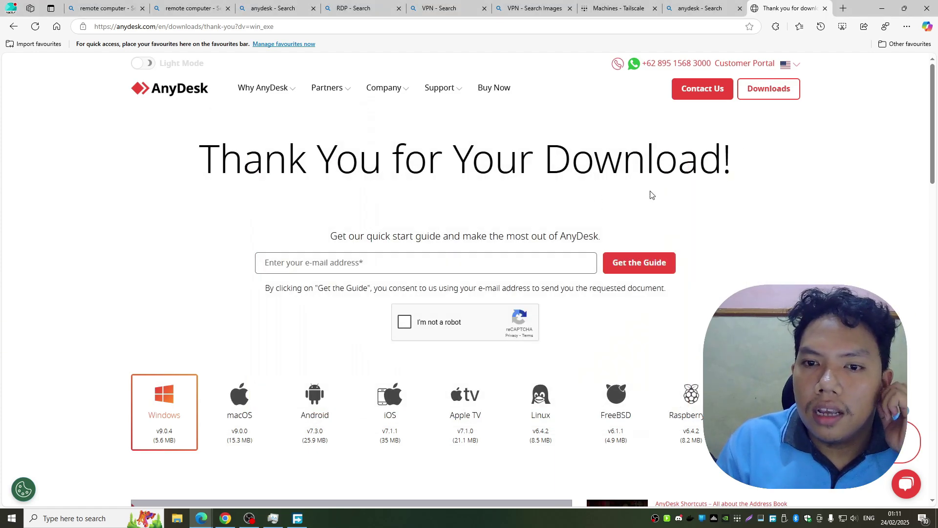
- Run the downloaded AnyDesk.exe from Free Download Manager and install AnyDesk on this device with the default options
left_click(297, 518)
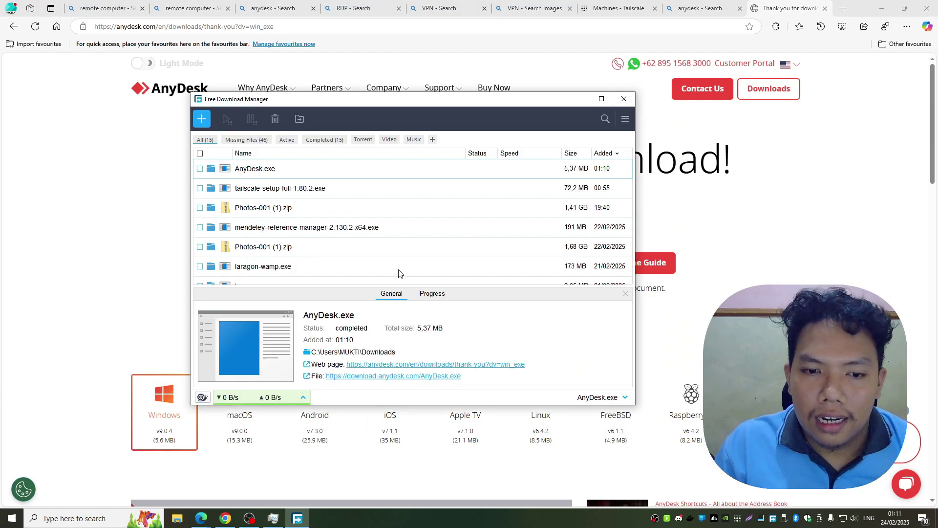
right_click(257, 169)
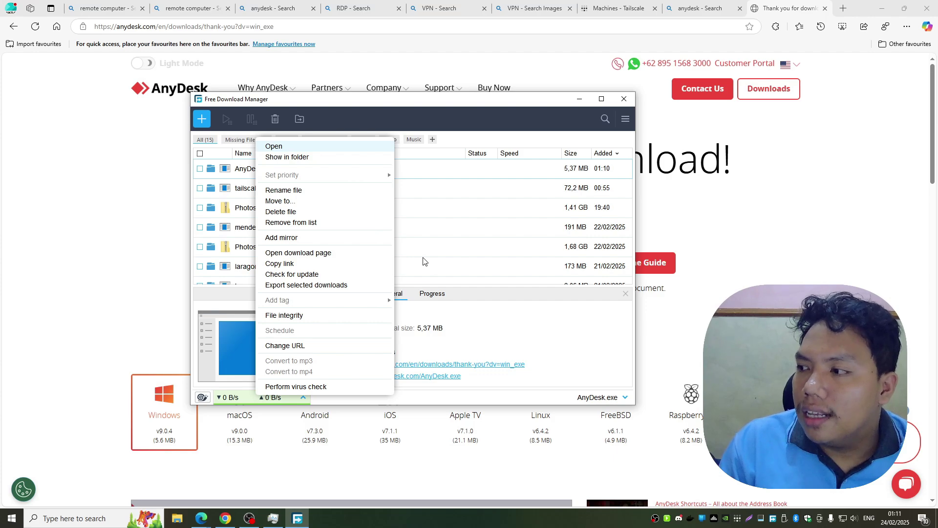
key("Return")
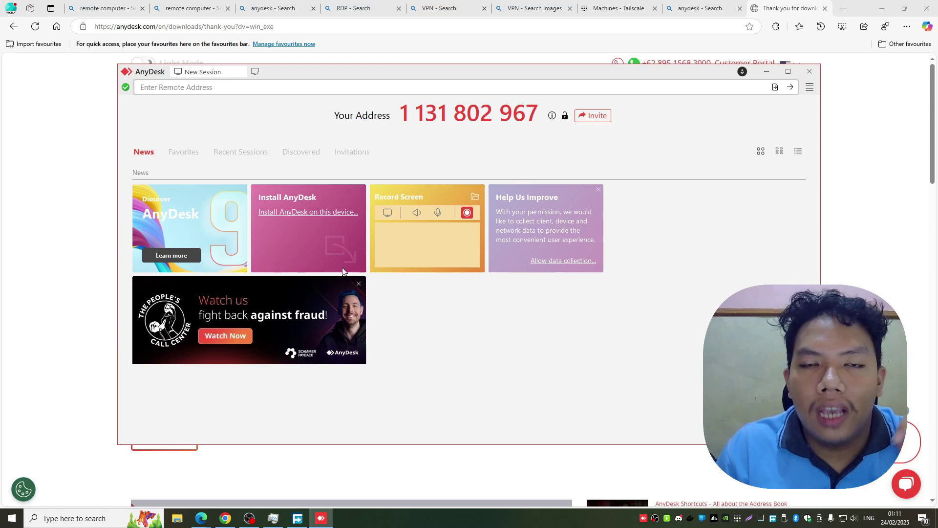
left_click(309, 214)
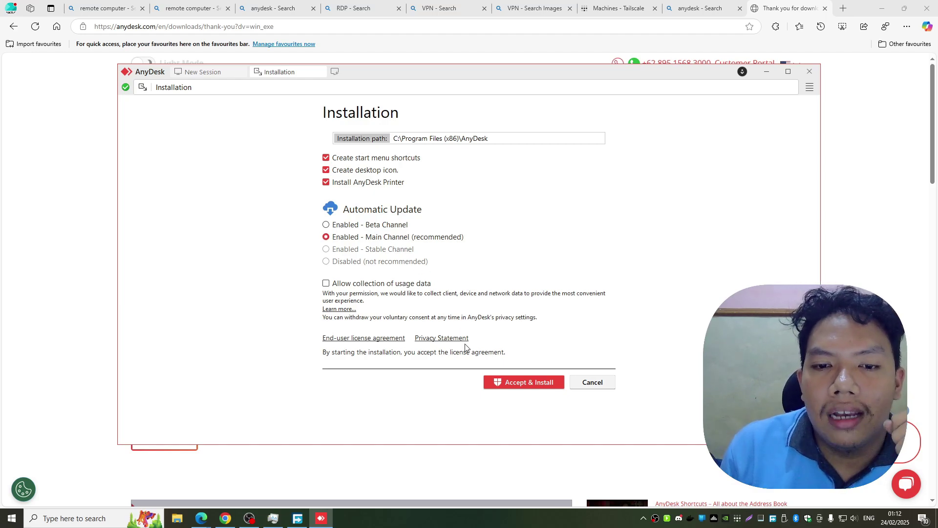
left_click(519, 386)
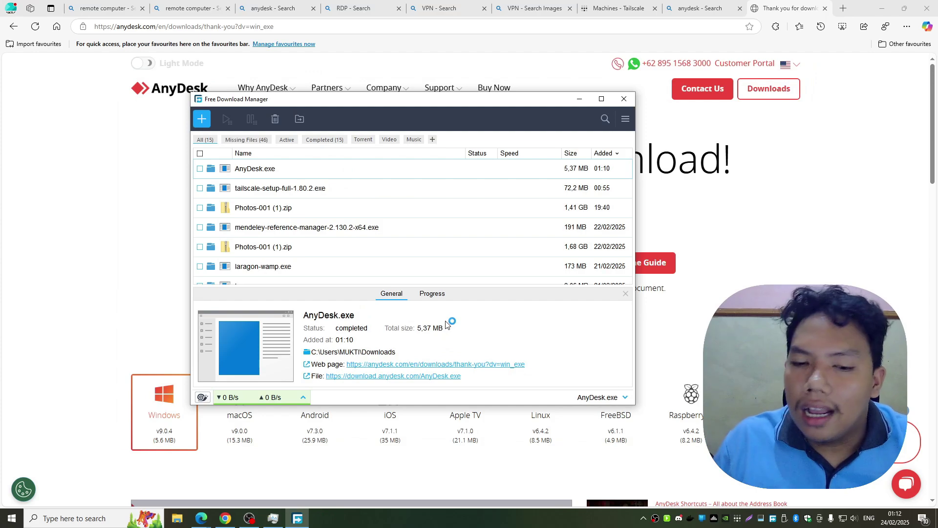
left_click(646, 506)
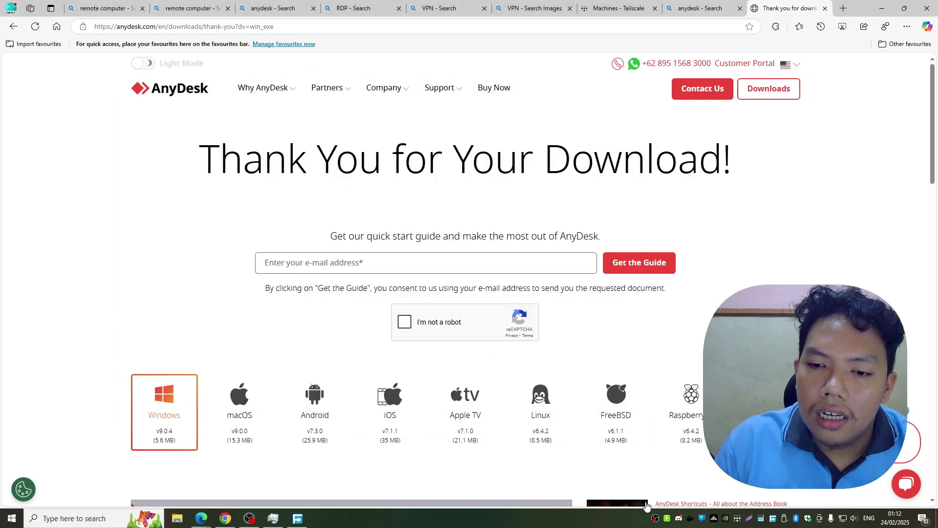
left_click(647, 506)
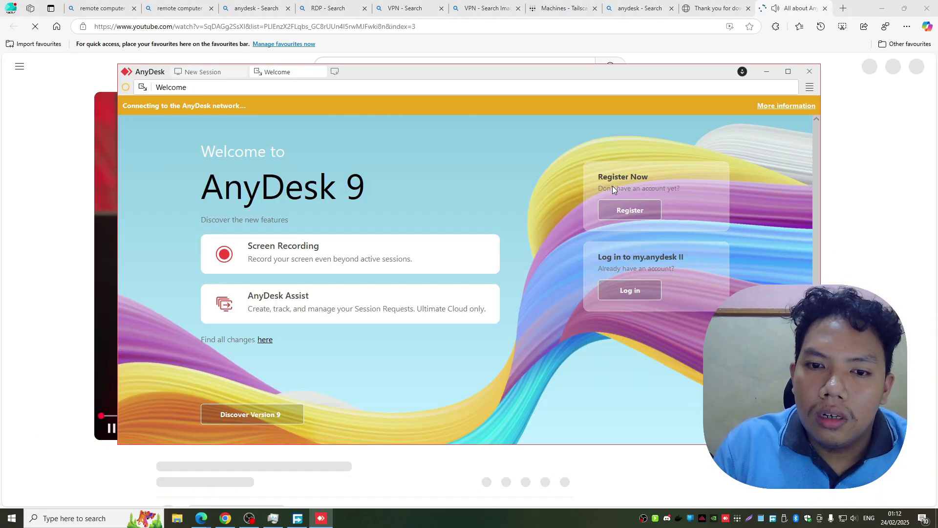
left_click(843, 66)
left_click(852, 4)
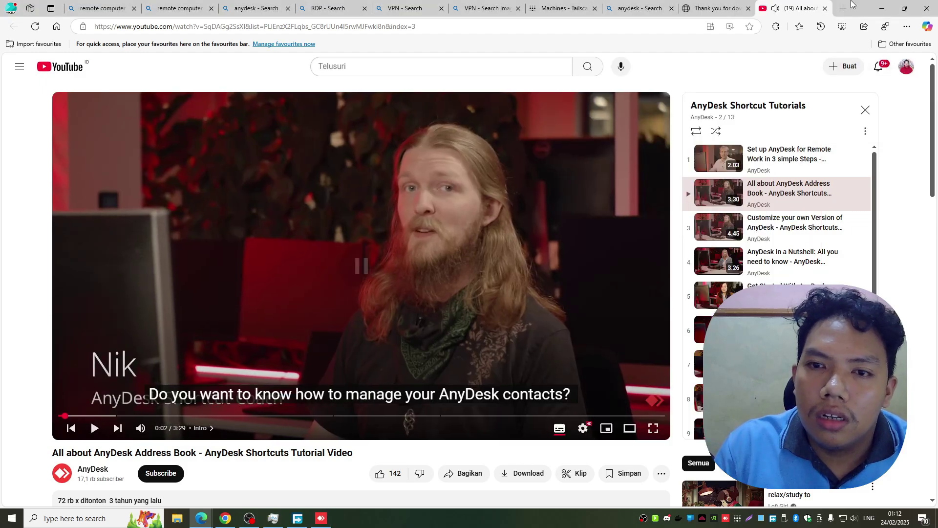
- Minimize the browser, close AnyDesk's Welcome page, and open and unlock its Access security settings
left_click(882, 9)
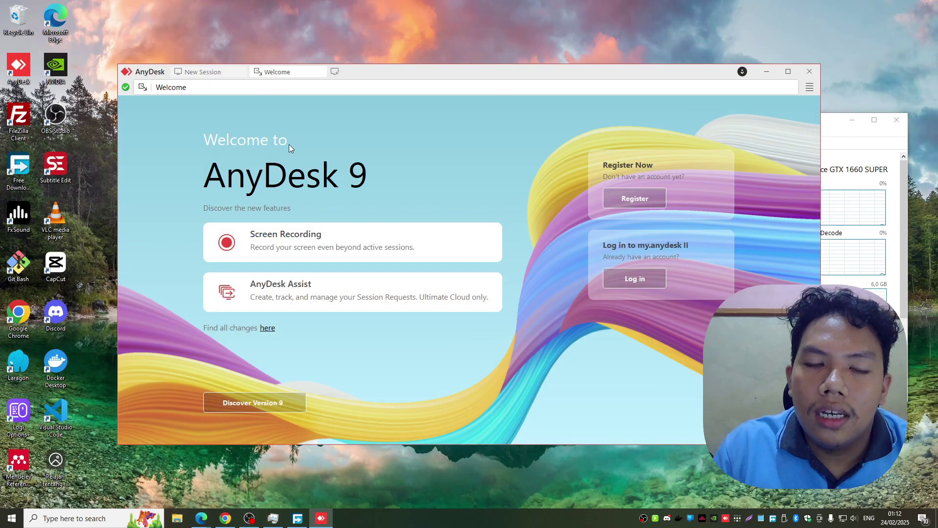
left_click(321, 71)
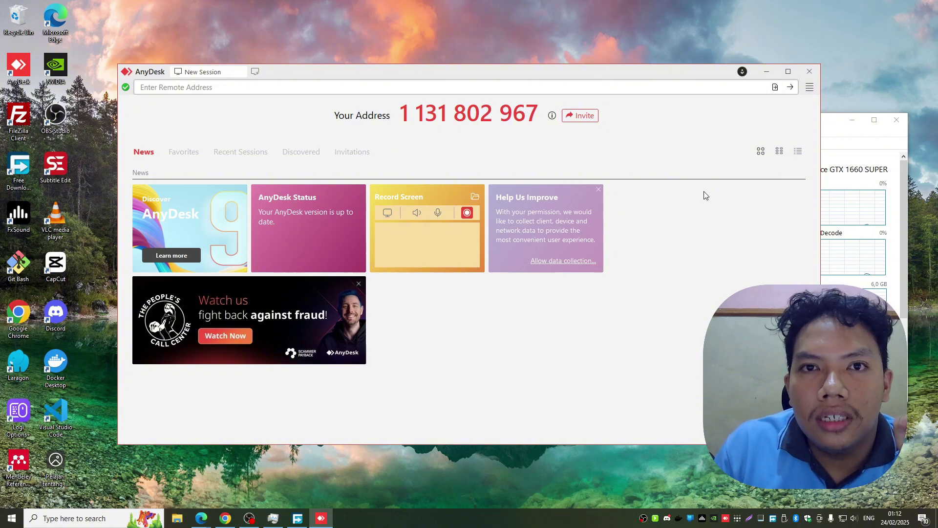
left_click(810, 87)
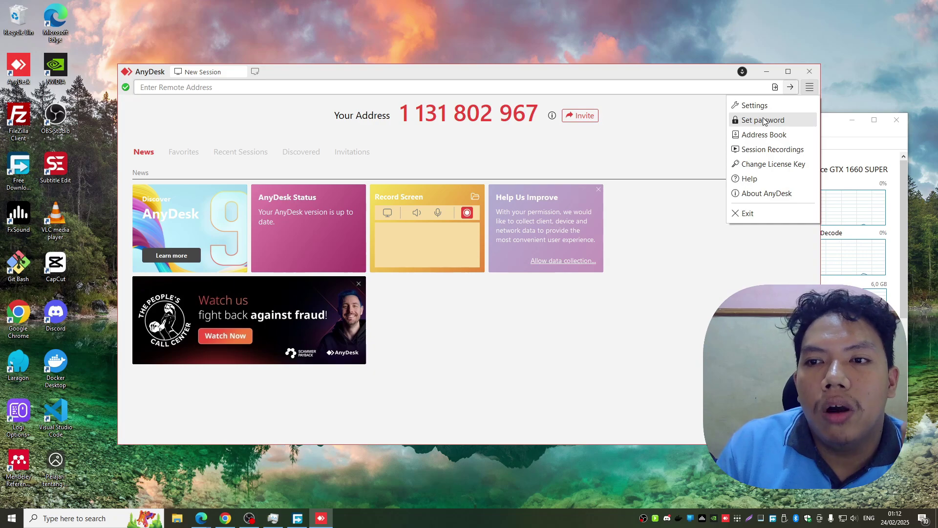
left_click(762, 106)
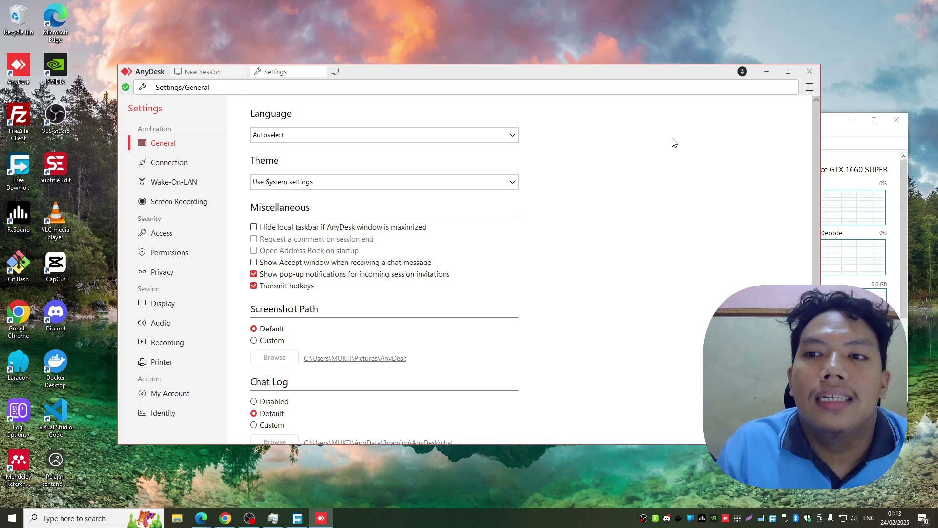
left_click(169, 233)
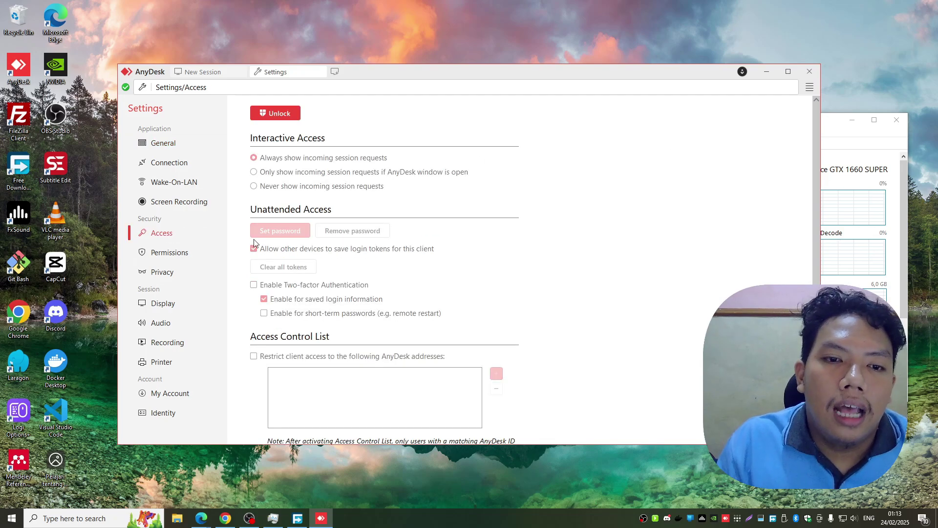
left_click(266, 113)
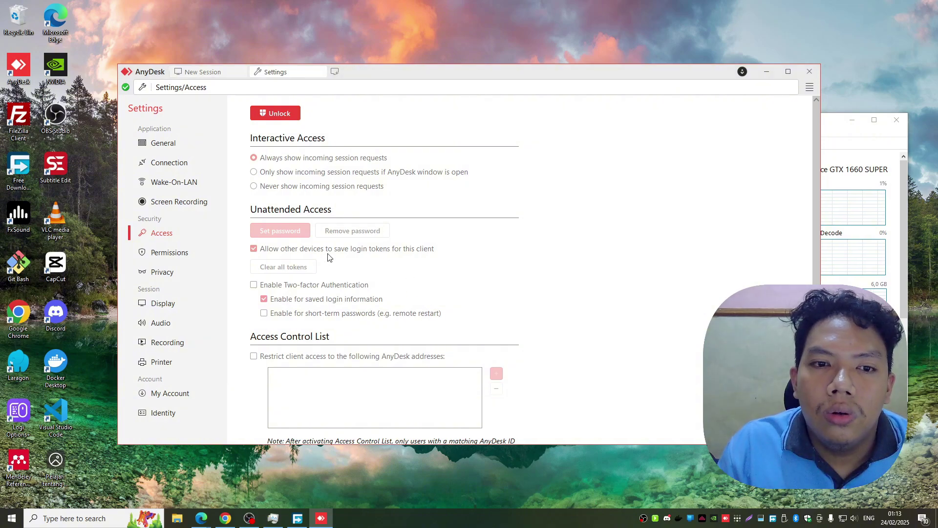
- Try to set an unattended access password, entering and confirming the password, and close the Global Settings window
left_click(414, 223)
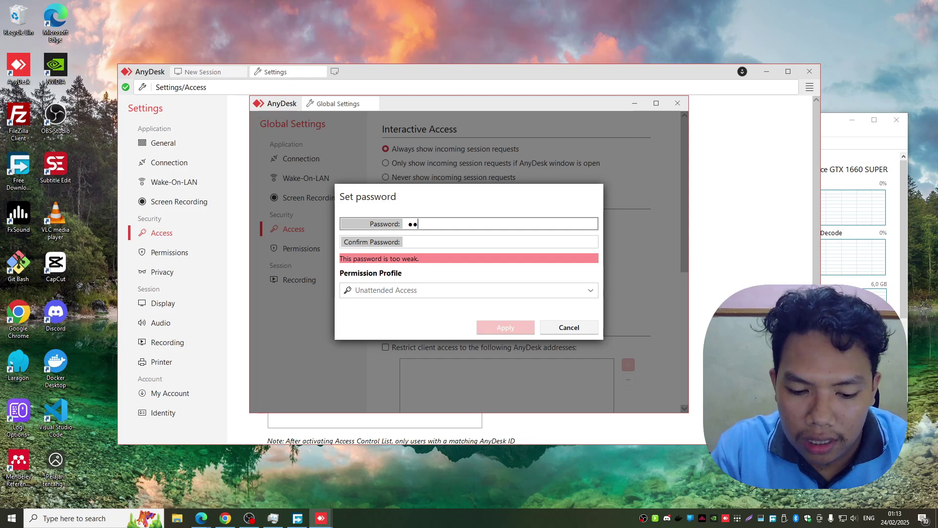
type("•••••••")
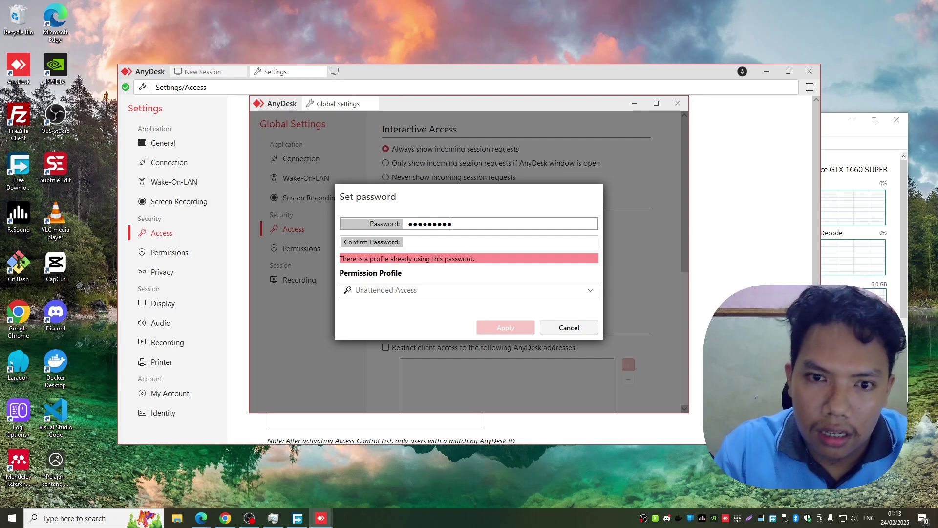
left_click(440, 243)
left_click(438, 243)
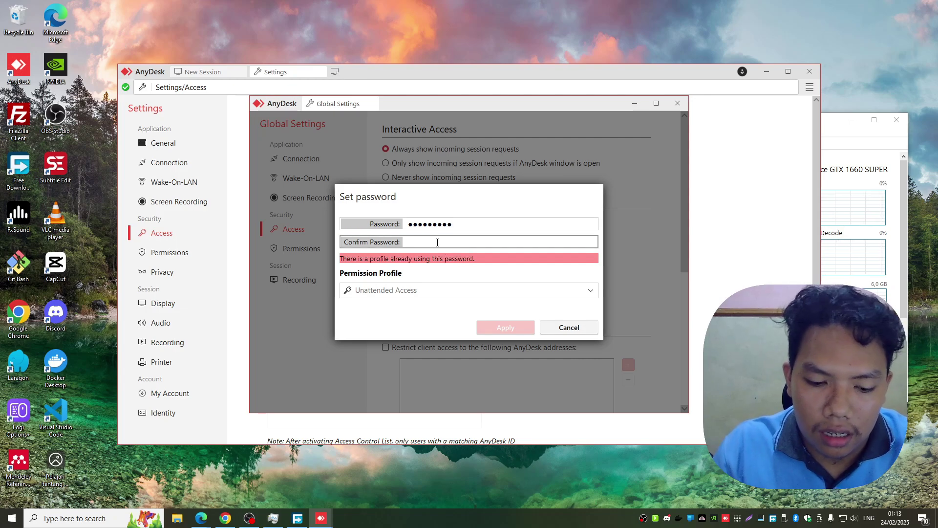
type("•••••••")
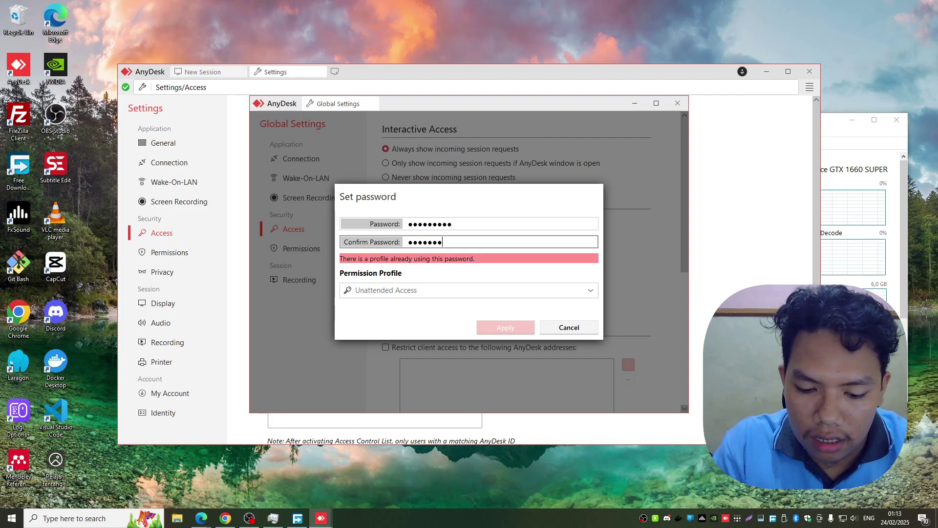
type("••")
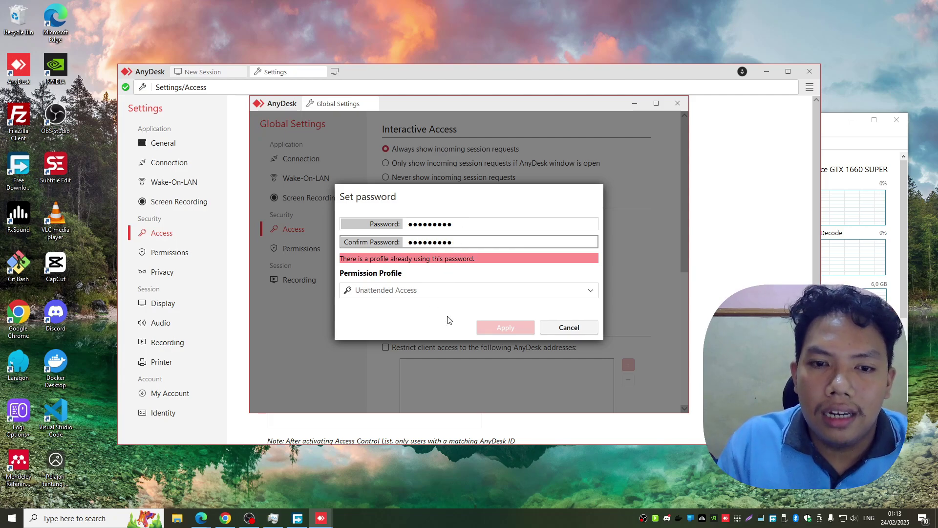
left_click(576, 331)
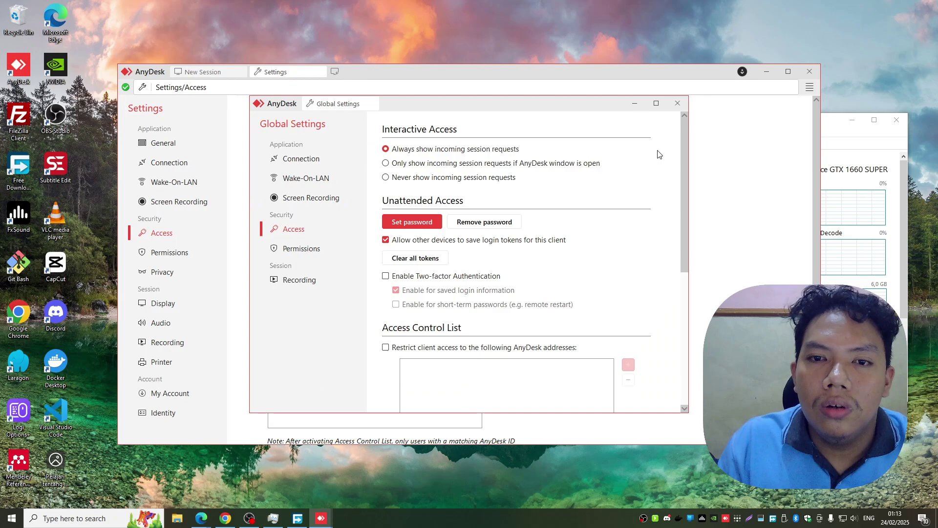
left_click(678, 104)
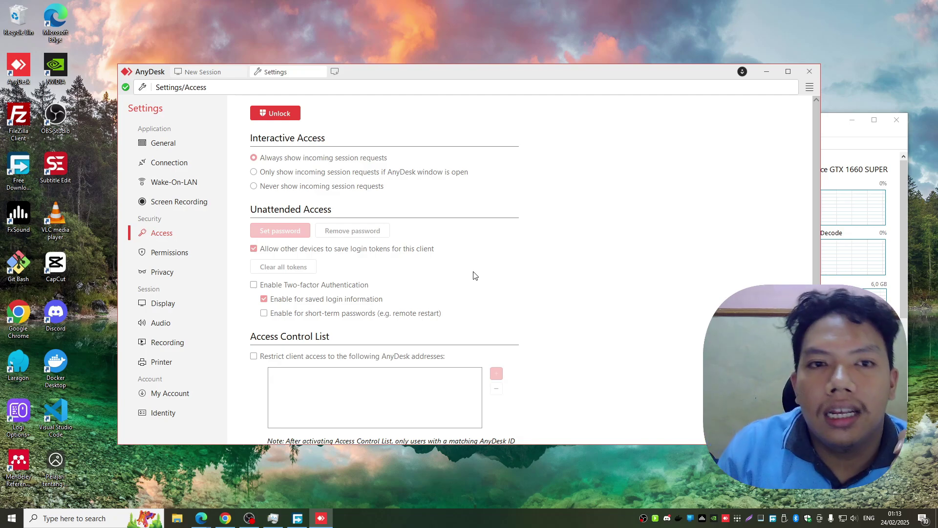
- Close AnyDesk's settings and its anti-fraud banner, quit the program completely including its background process, and reopen it
left_click(321, 72)
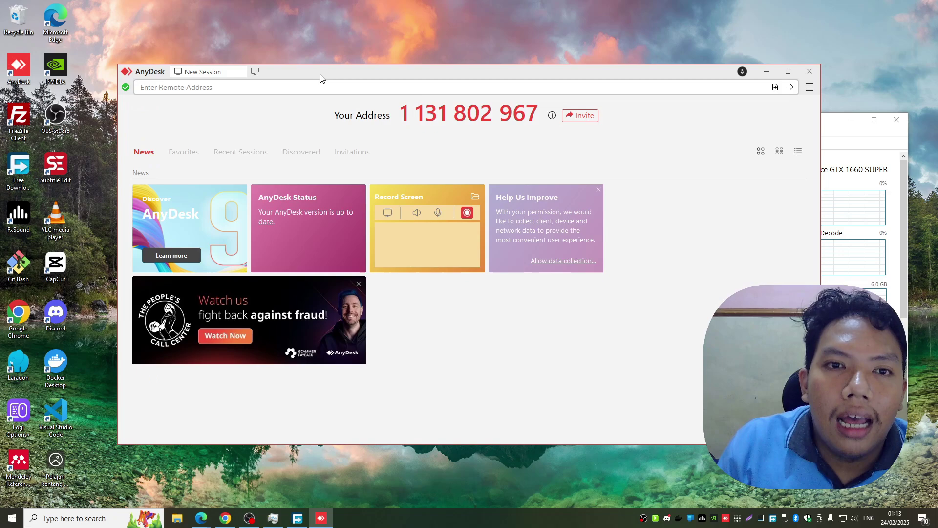
left_click(359, 284)
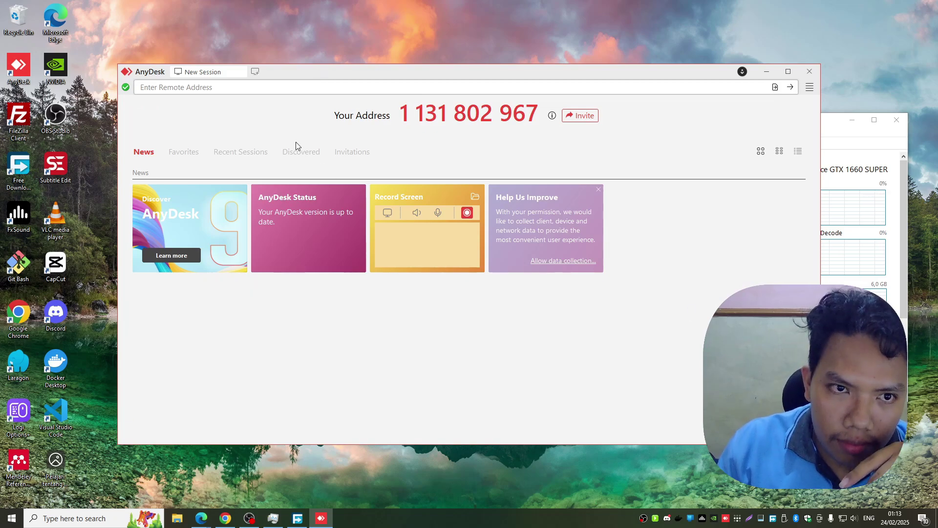
left_click(806, 75)
right_click(727, 520)
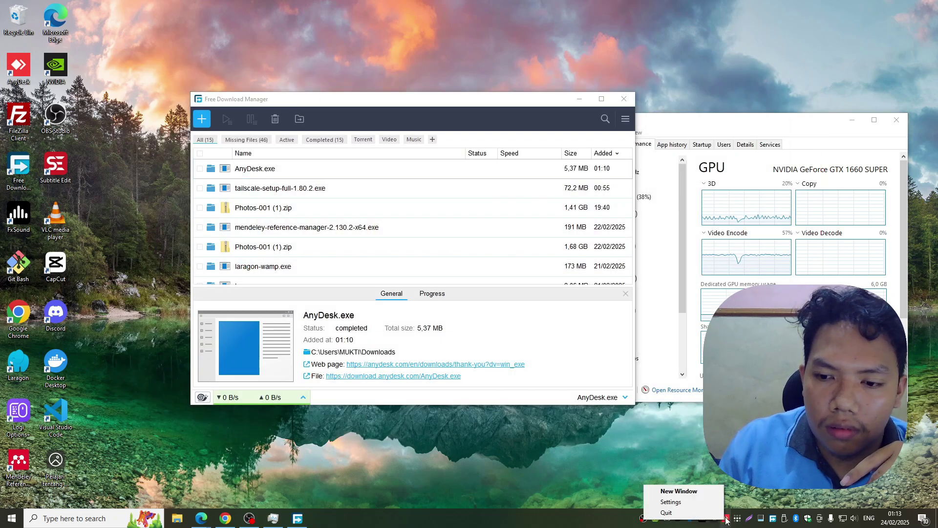
left_click(666, 512)
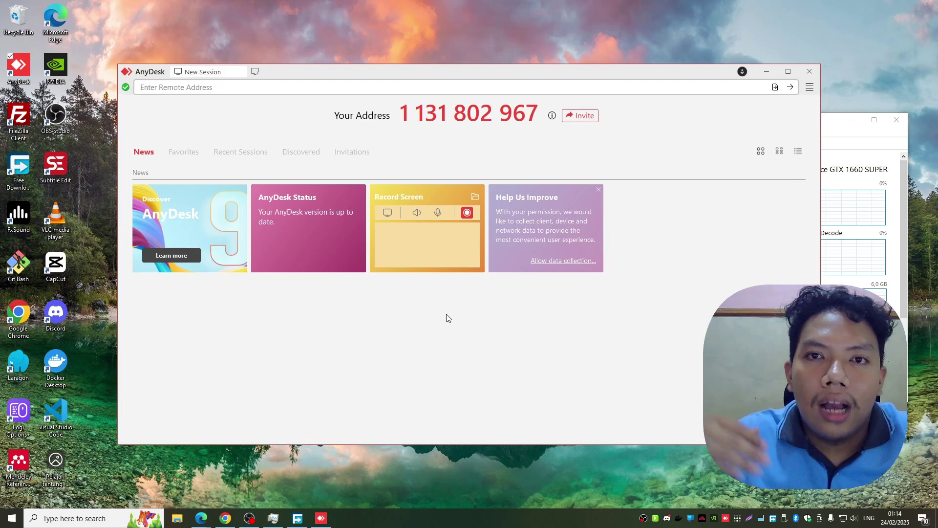
- Maximize AnyDesk, show the address book entries as small tiles, and start a session with the discovered Windows device
left_click(788, 72)
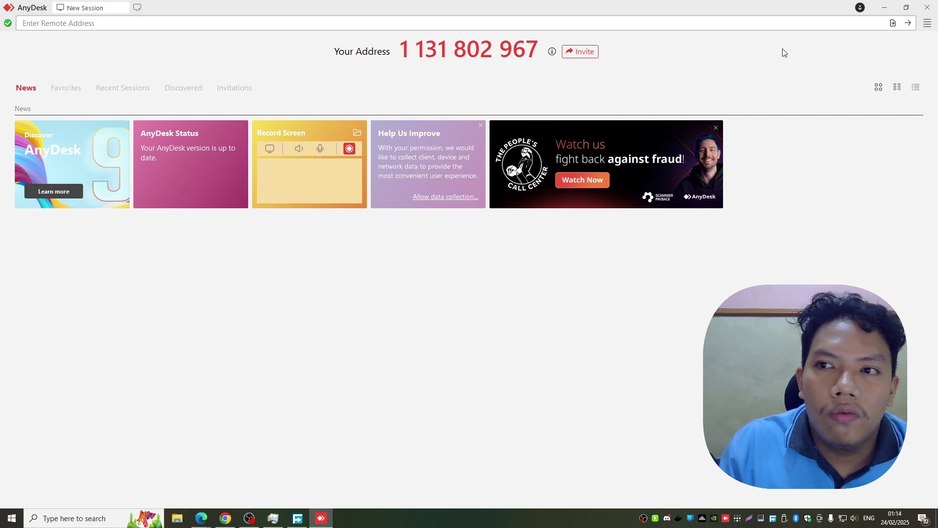
left_click(897, 87)
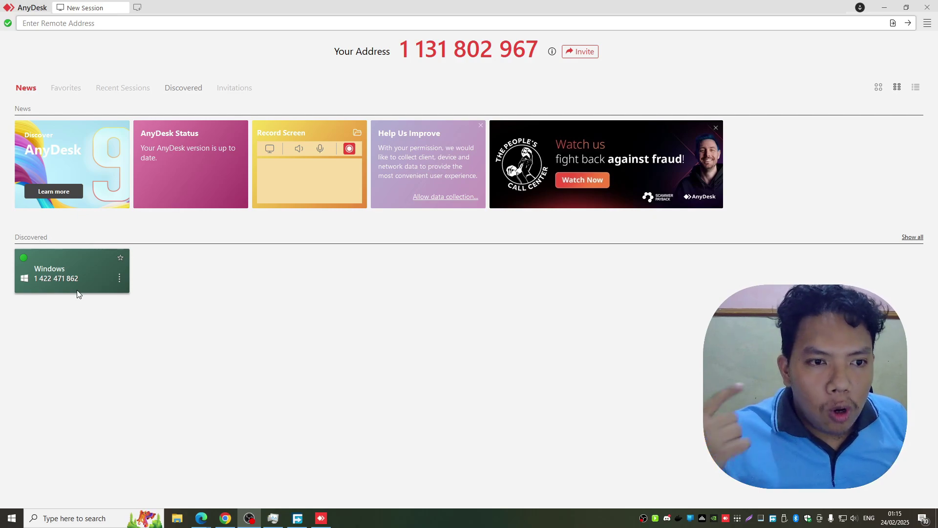
left_click(49, 281)
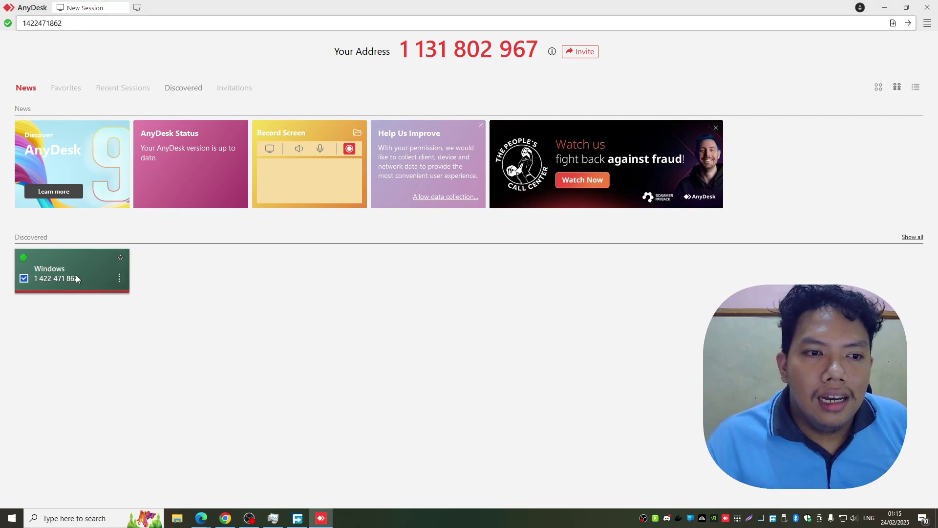
left_click(66, 271)
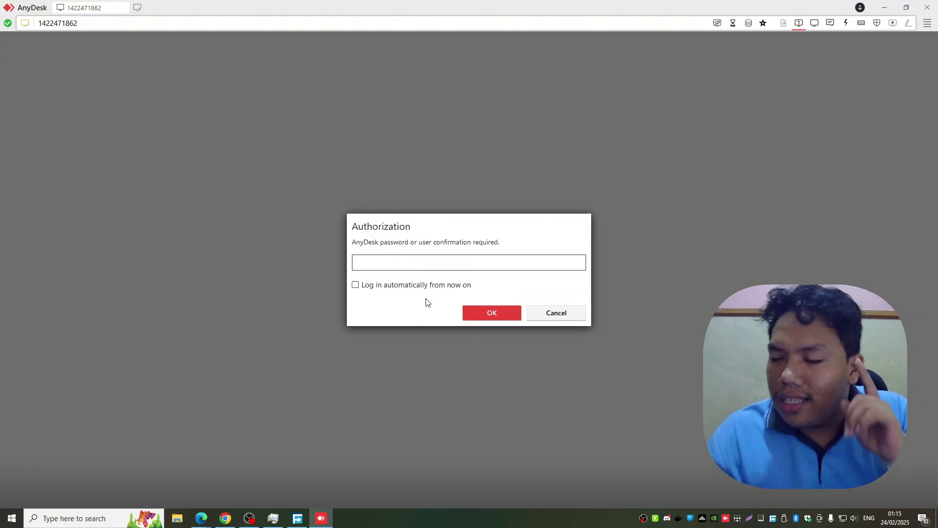
- Authorize the session with the unattended access password and enable automatic login from now on
left_click(407, 287)
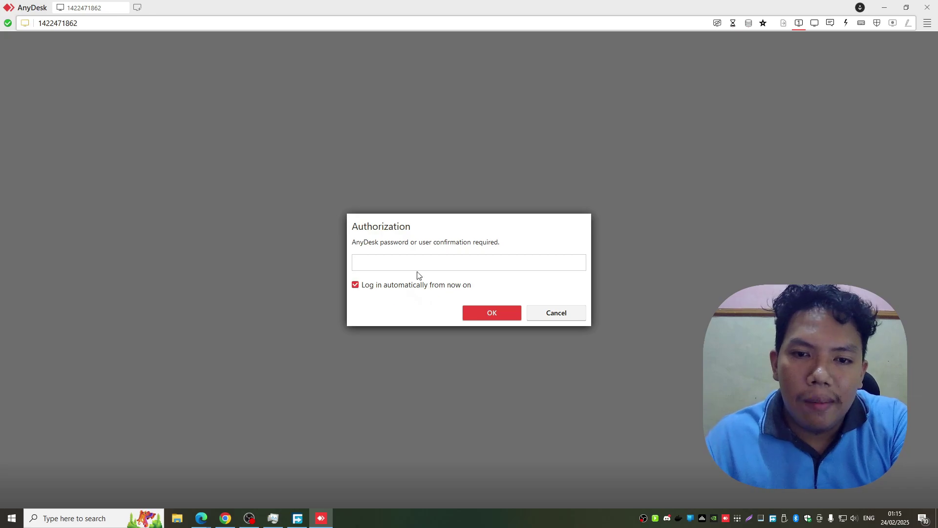
left_click(404, 261)
type("••")
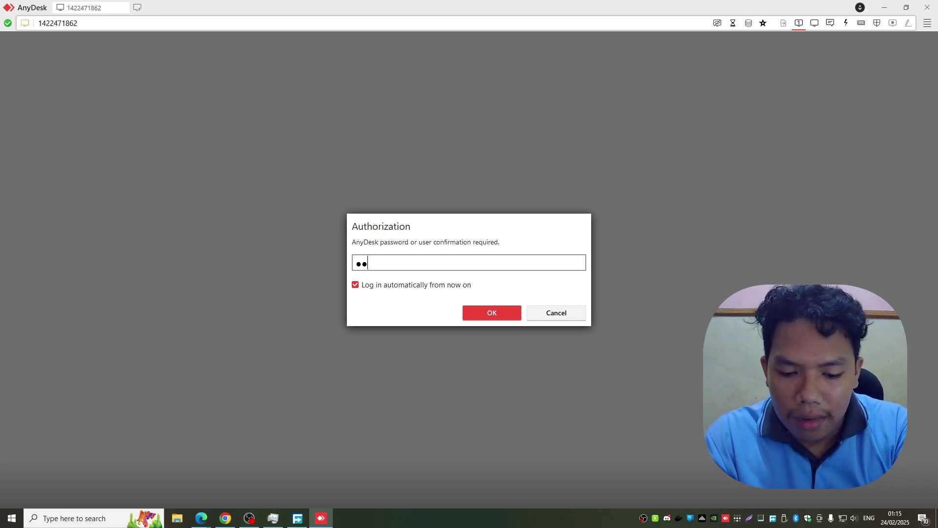
type("•••••••")
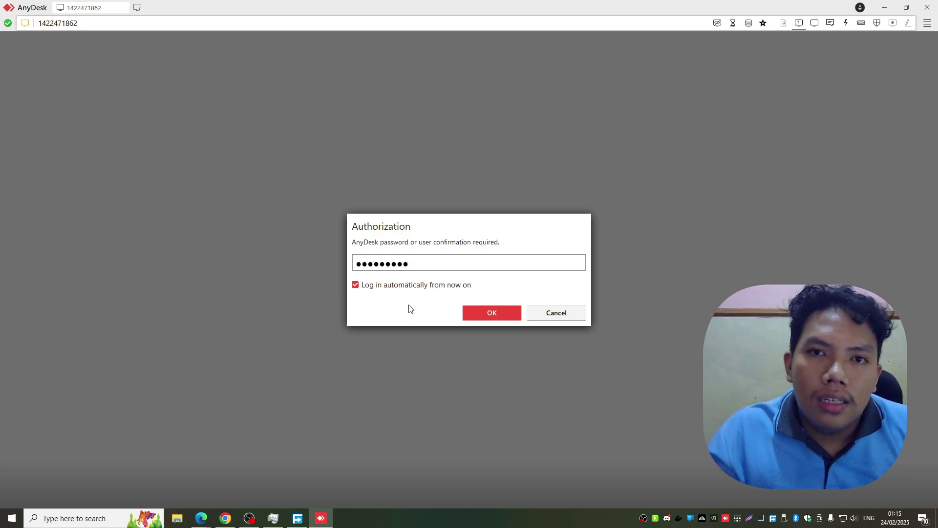
left_click(479, 318)
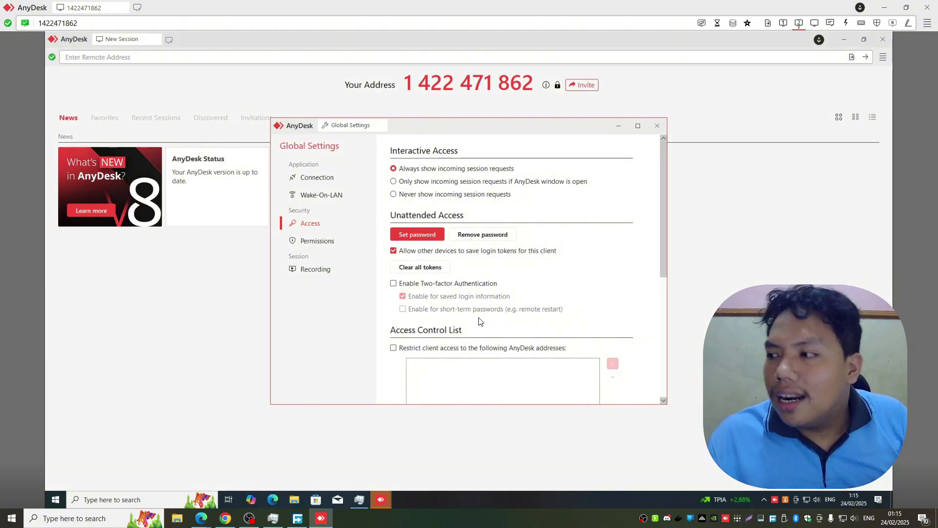
- Close the Global Settings and AnyDesk windows on the remote computer and end the remote session
left_click(658, 126)
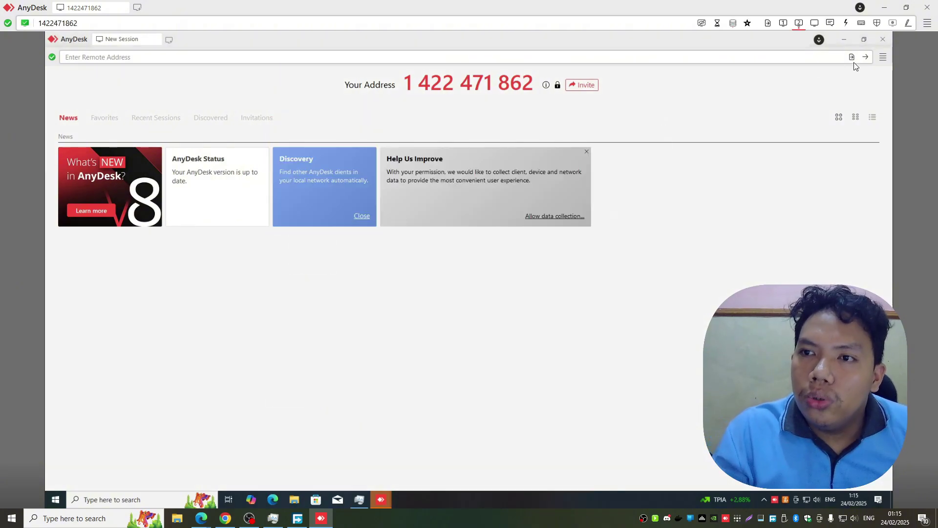
left_click(882, 40)
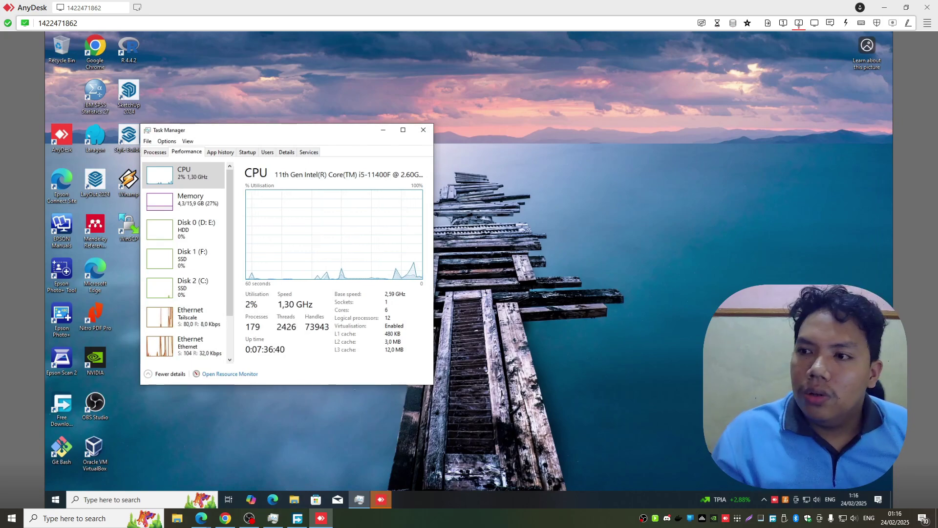
left_click(927, 7)
- Close Free Download Manager and maximize Task Manager to examine the GPU performance graphs
left_click(626, 100)
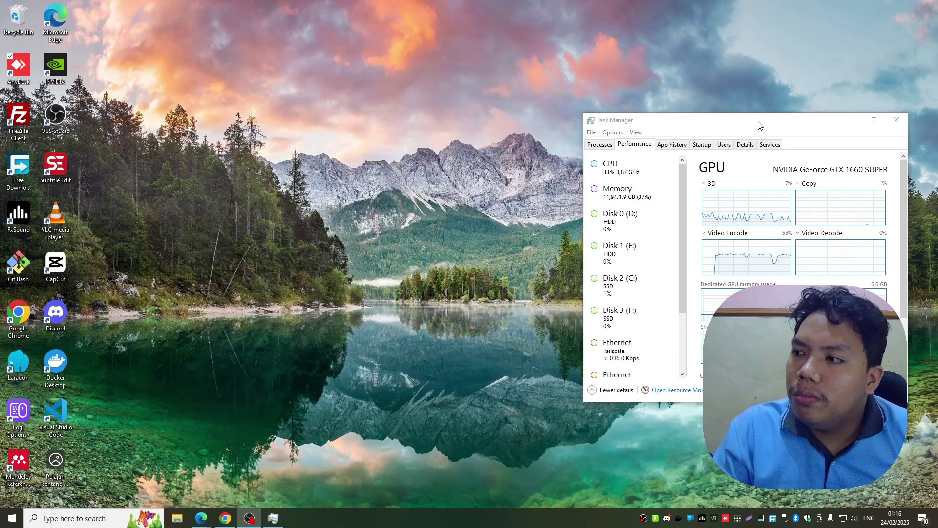
left_click(874, 119)
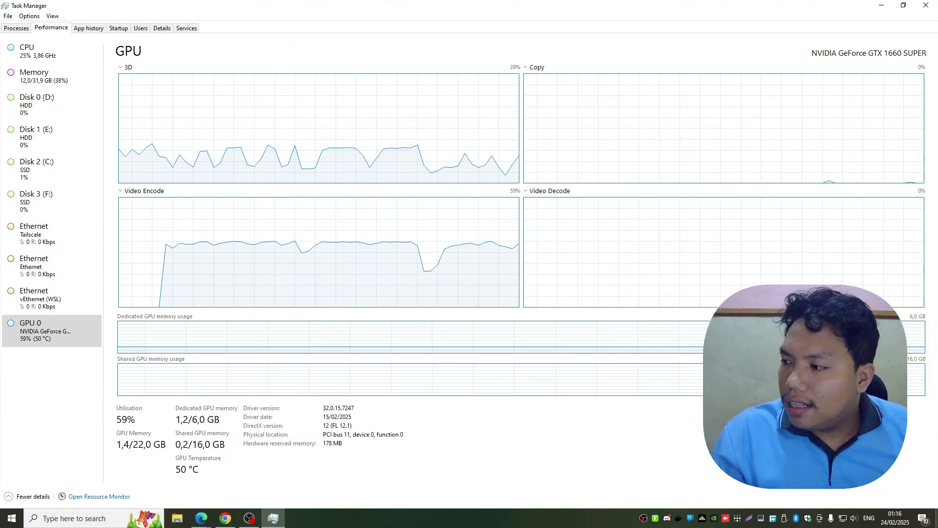
left_click(249, 518)
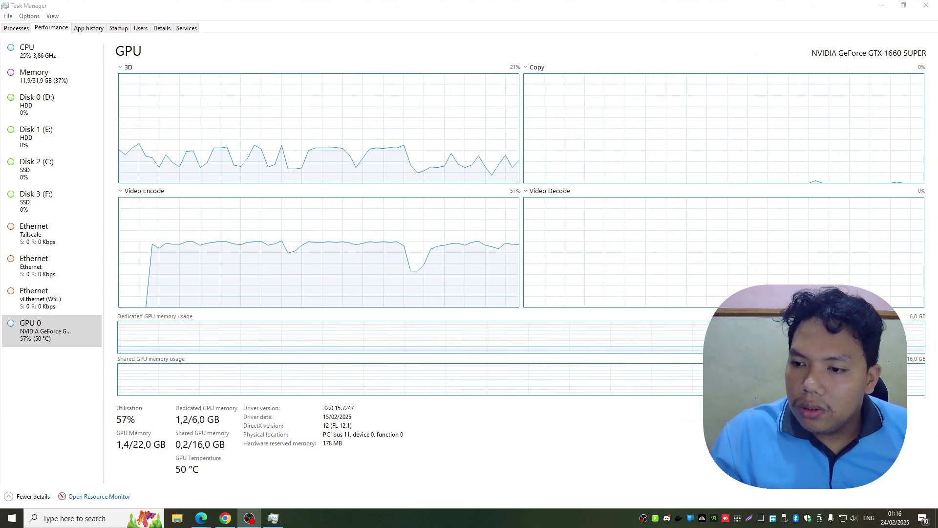